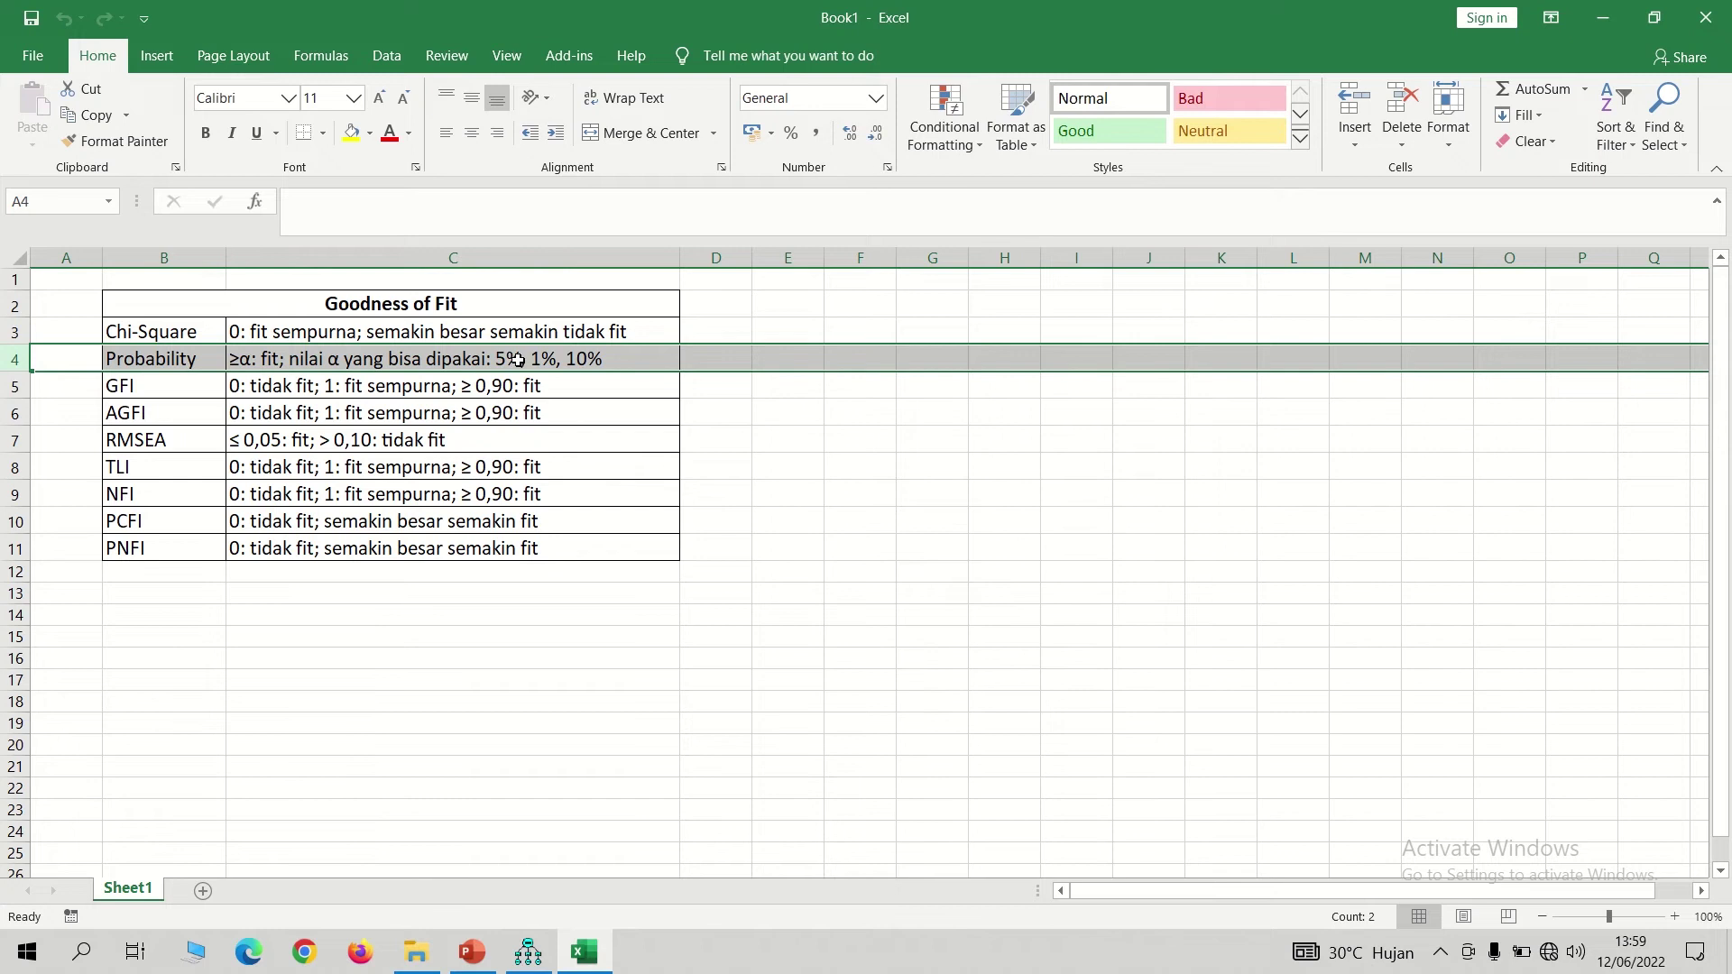
Enter the alpha levels as decimals beside the Probability row: =5/100 in D4, =1/100 in E4 and =10/100 in F4
click(743, 359)
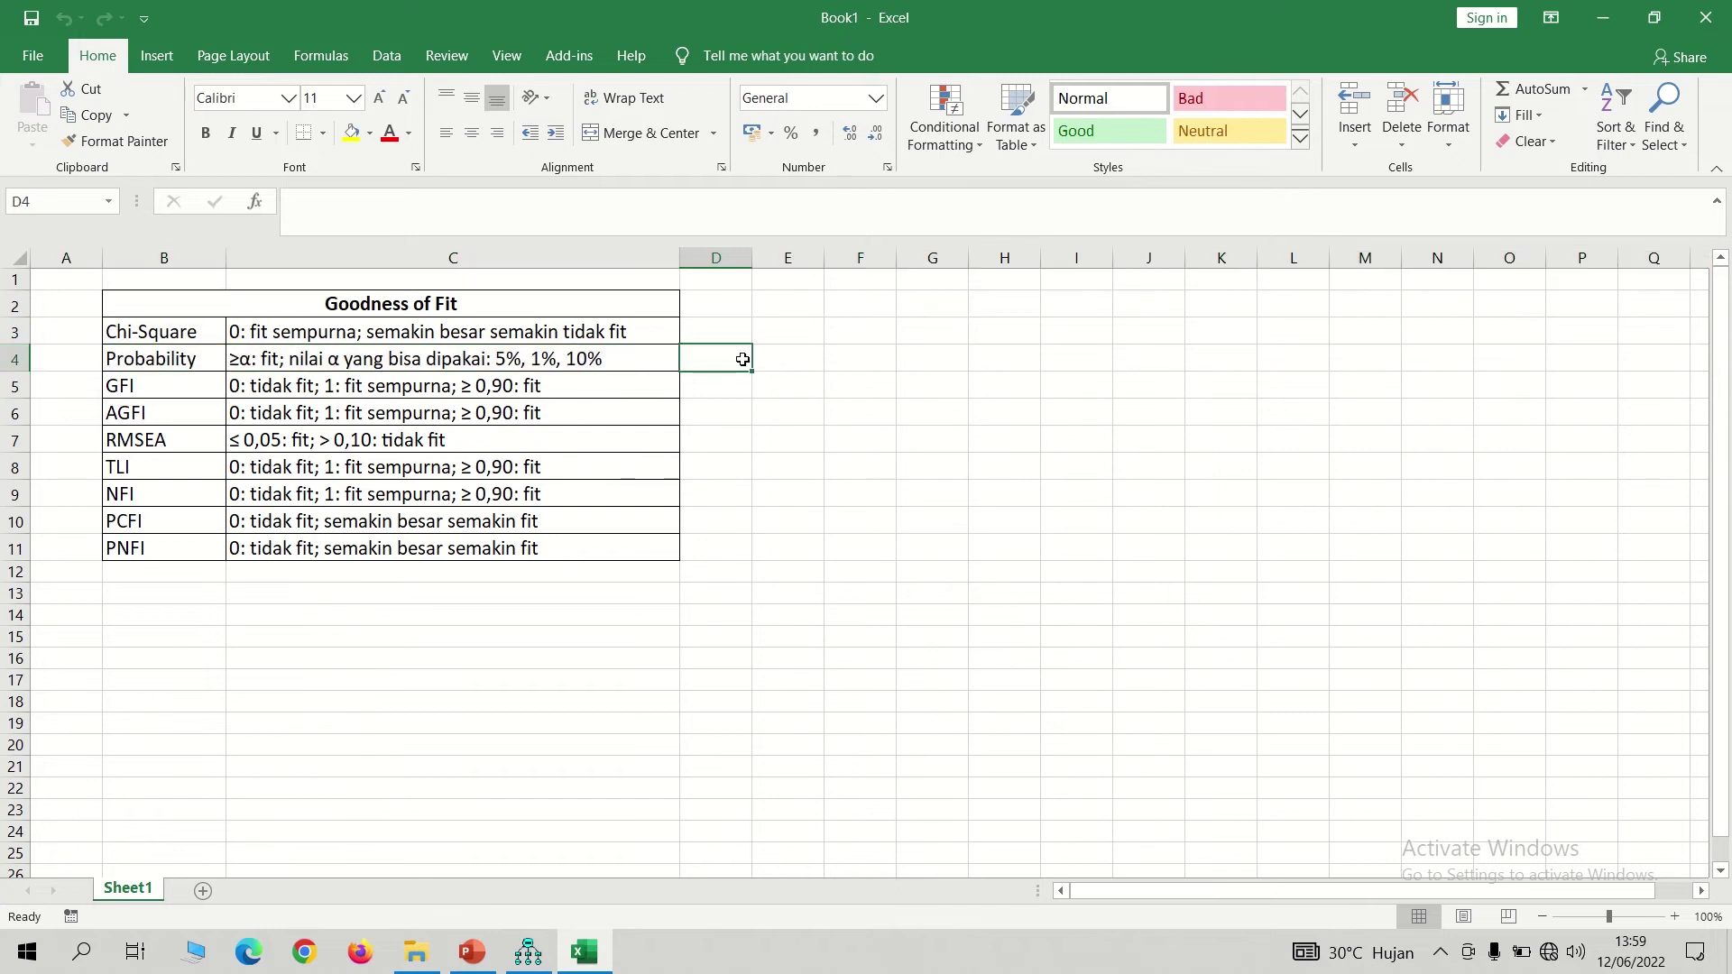
text(=)
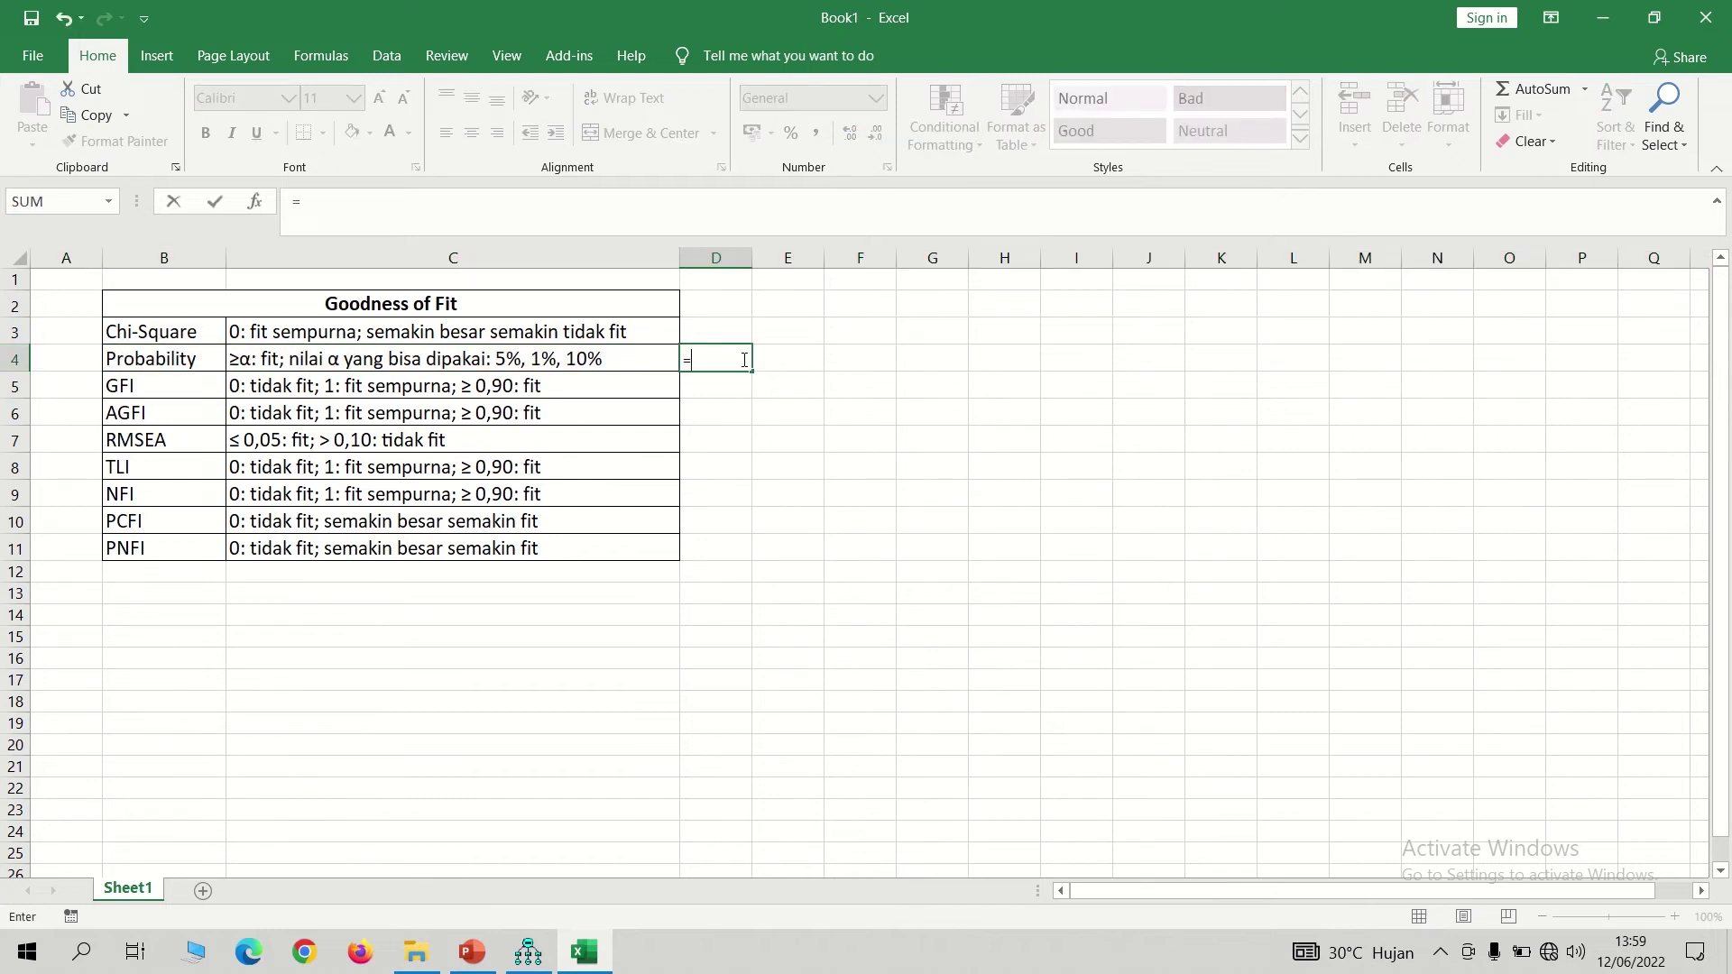
text(5/100)
key(Return)
key(Up)
key(Right)
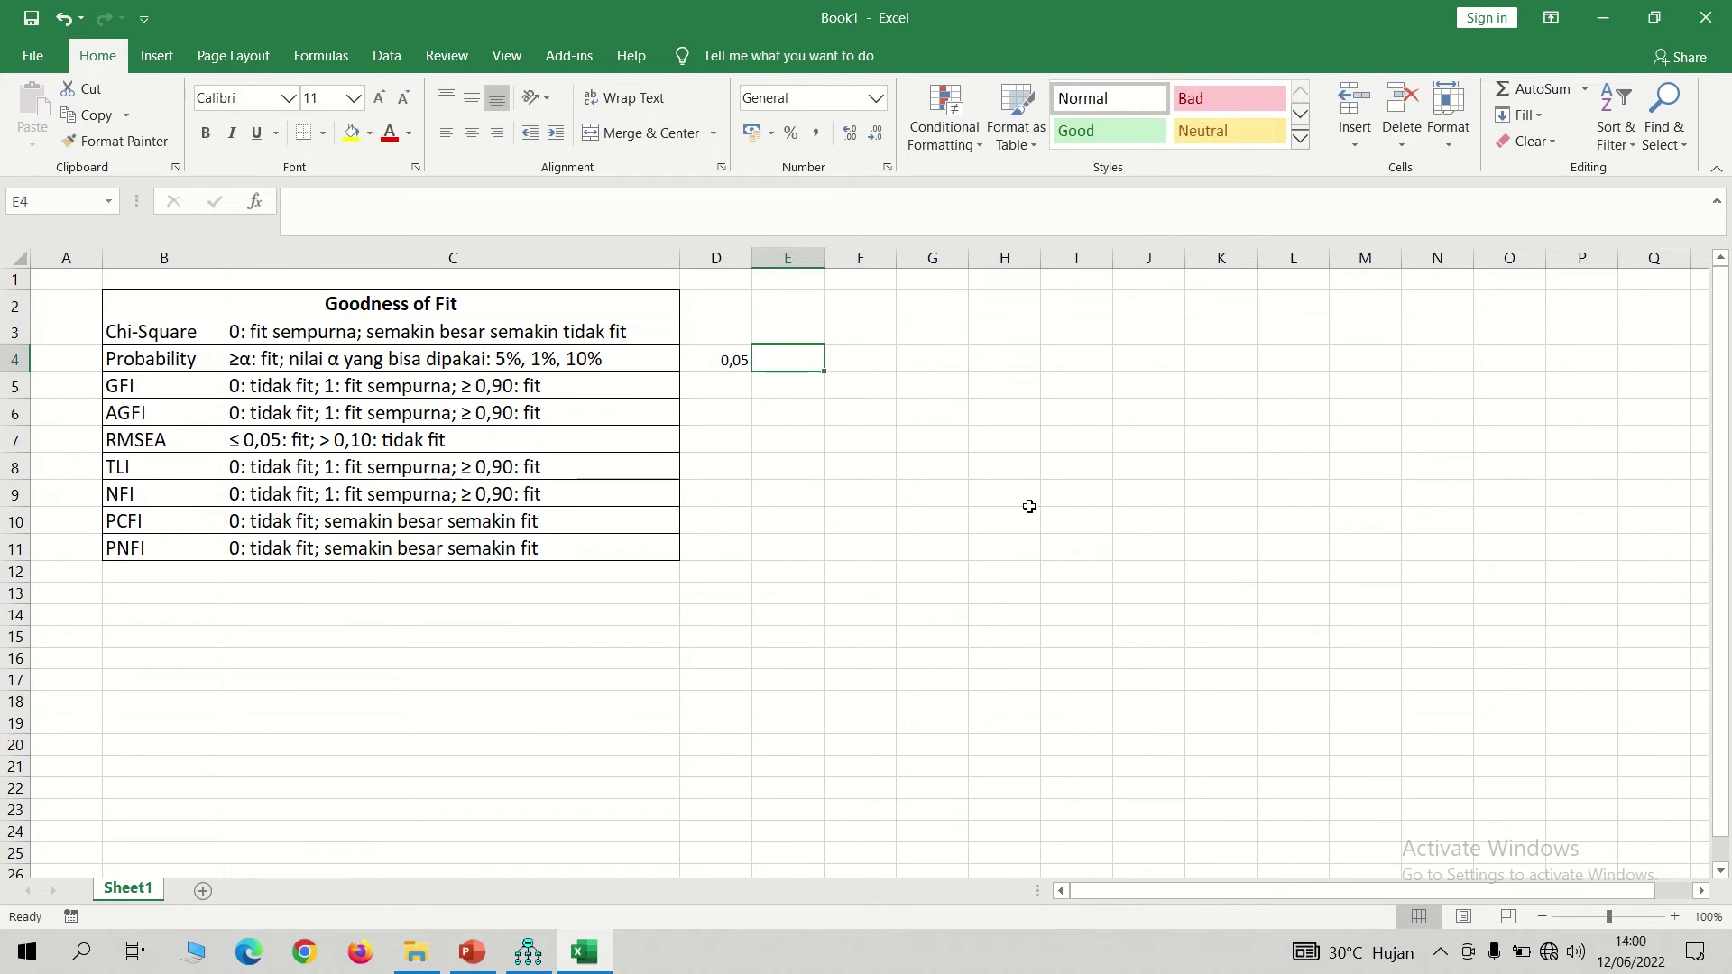
text(=)
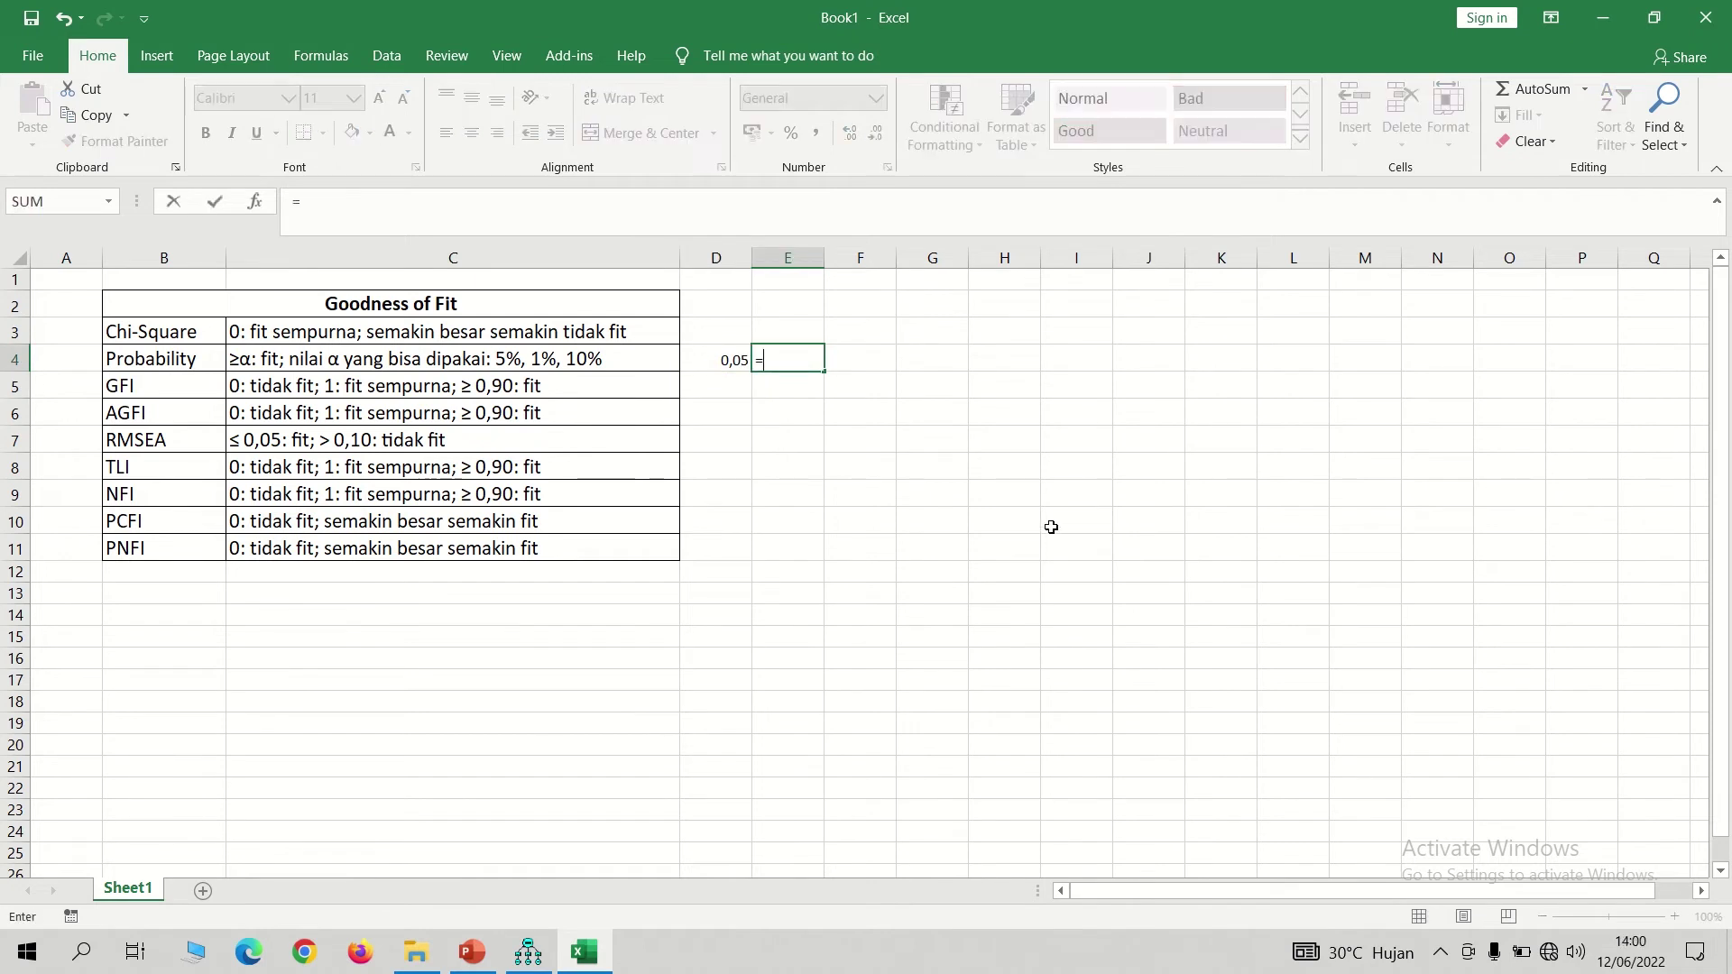
text(1/100)
key(Return)
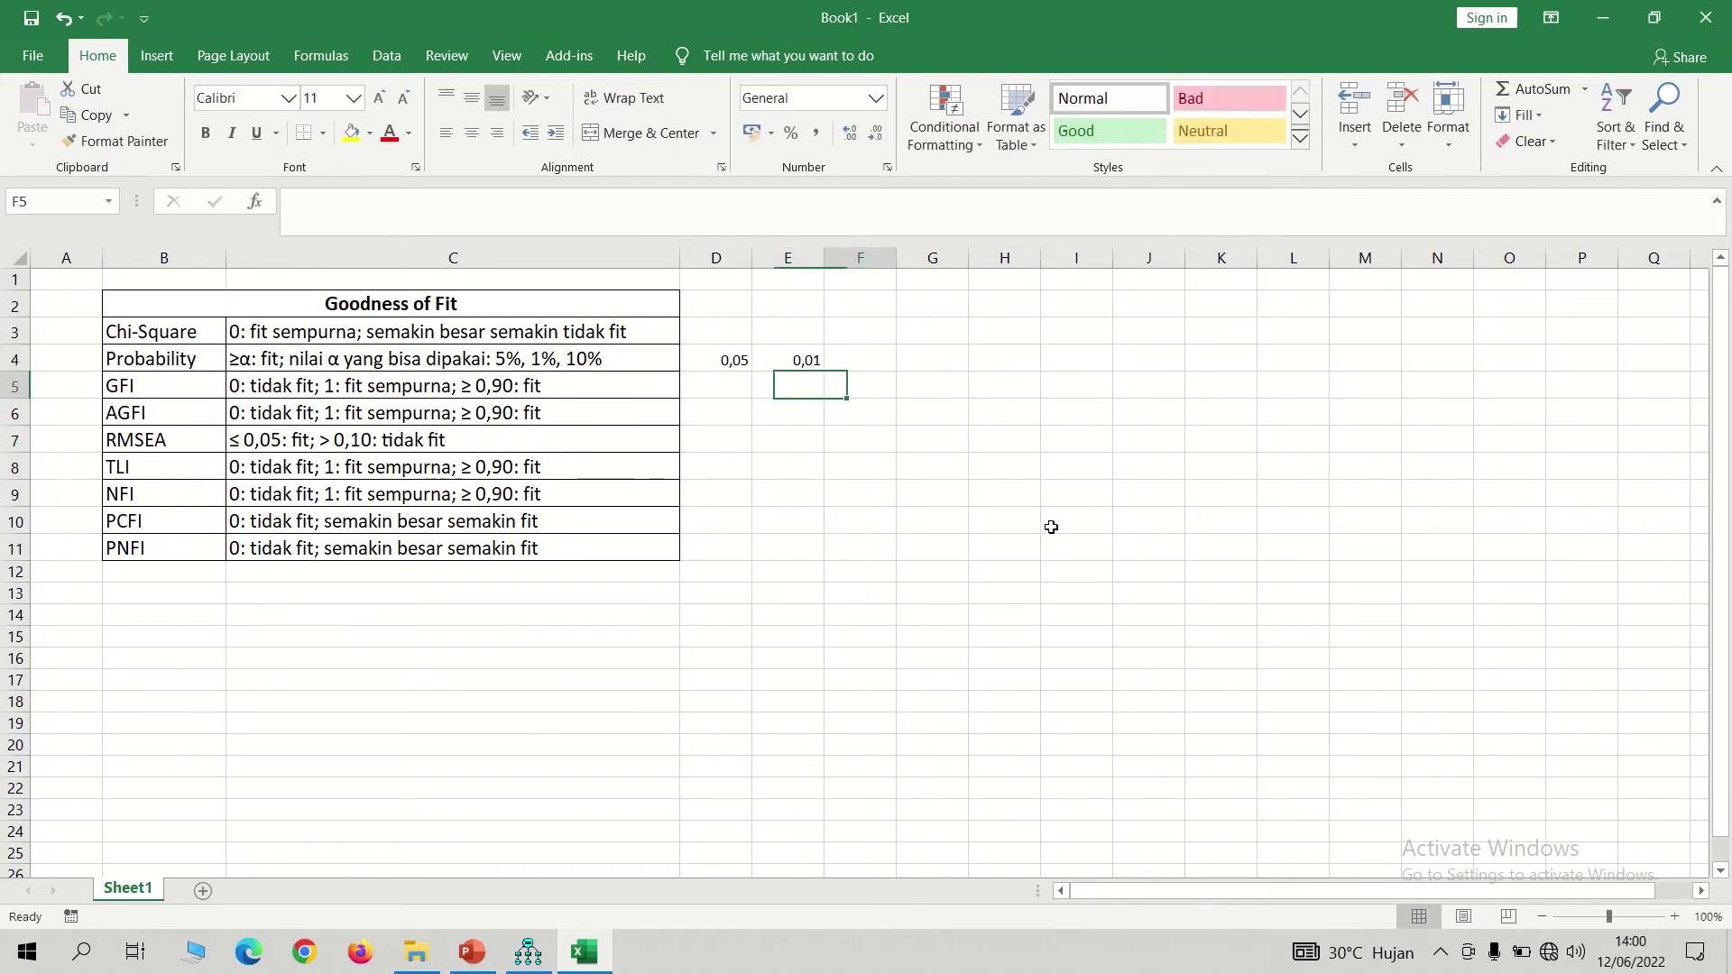
key(Right)
key(Up)
text(=10/100)
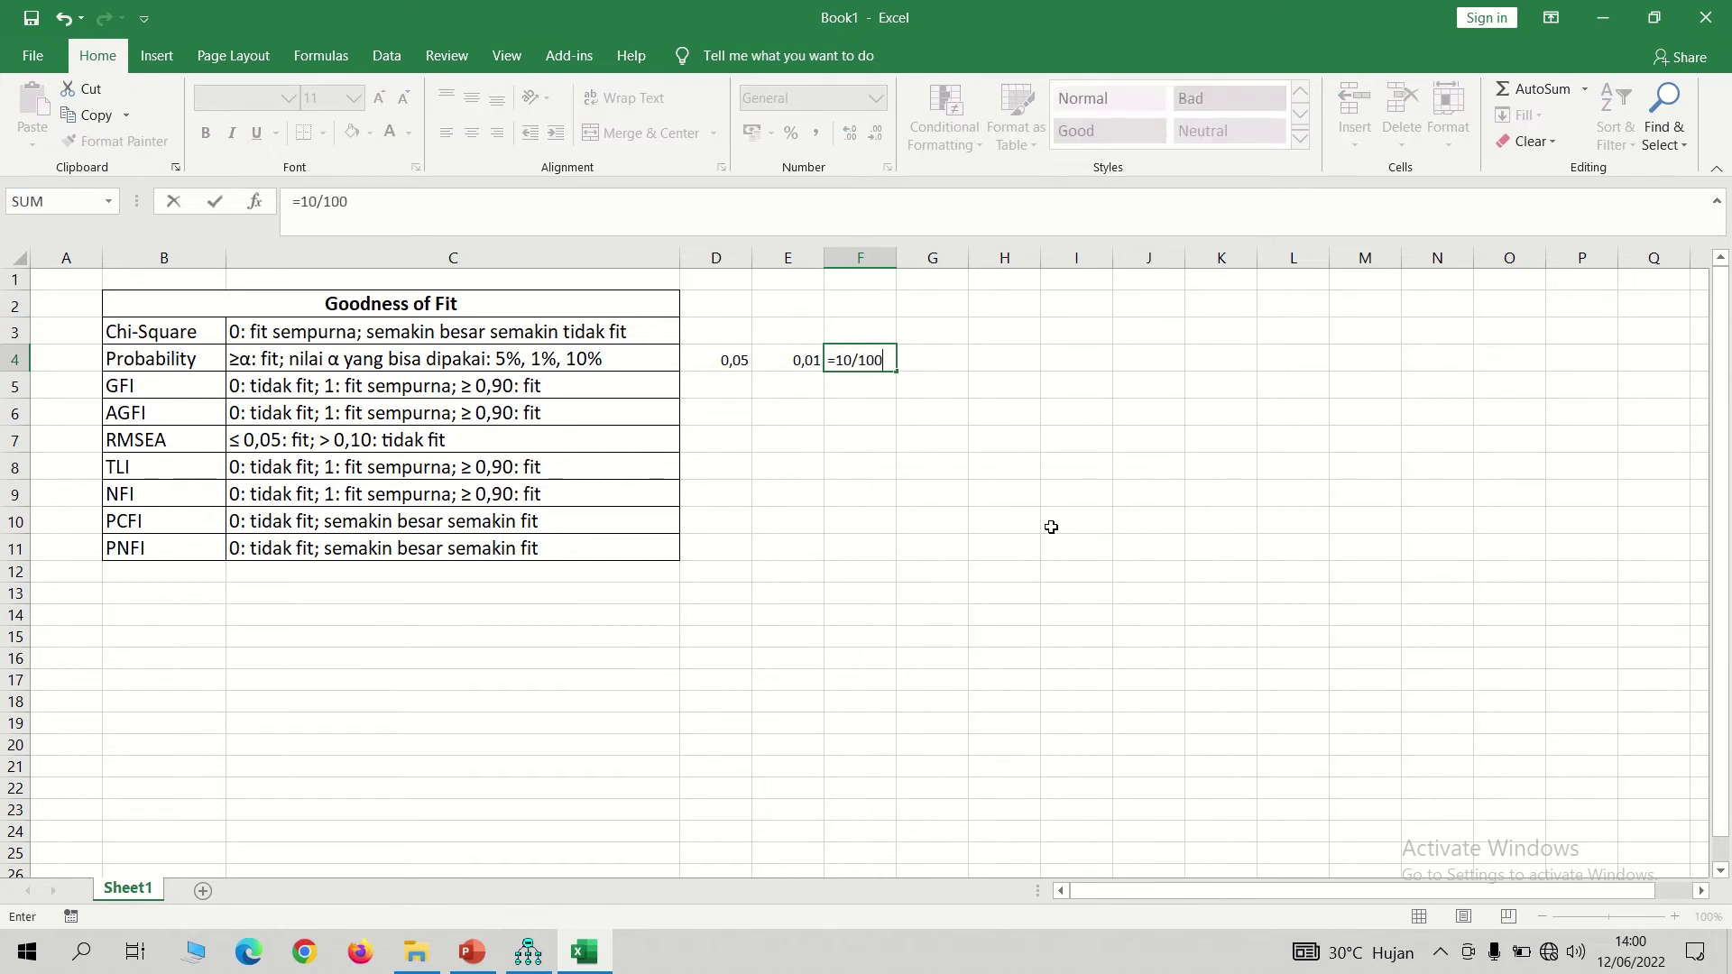
key(Return)
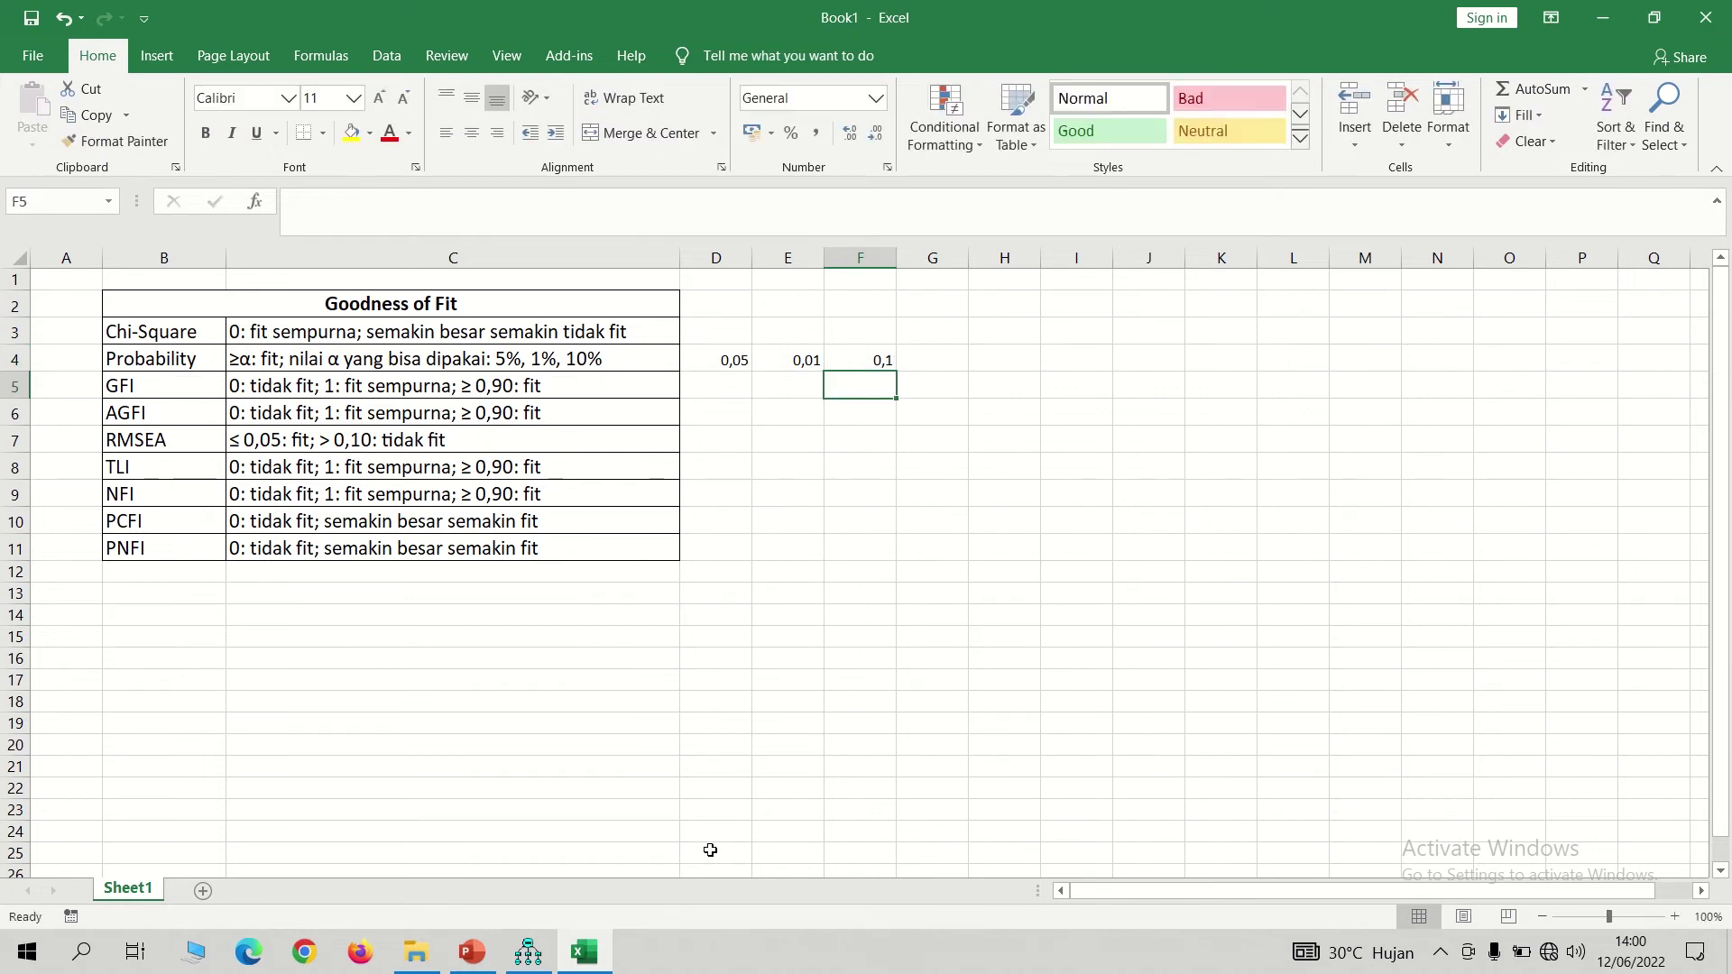
Switch to Amos and review the Model Fit summary in the maximized text output, minimizing the output window when done
click(528, 952)
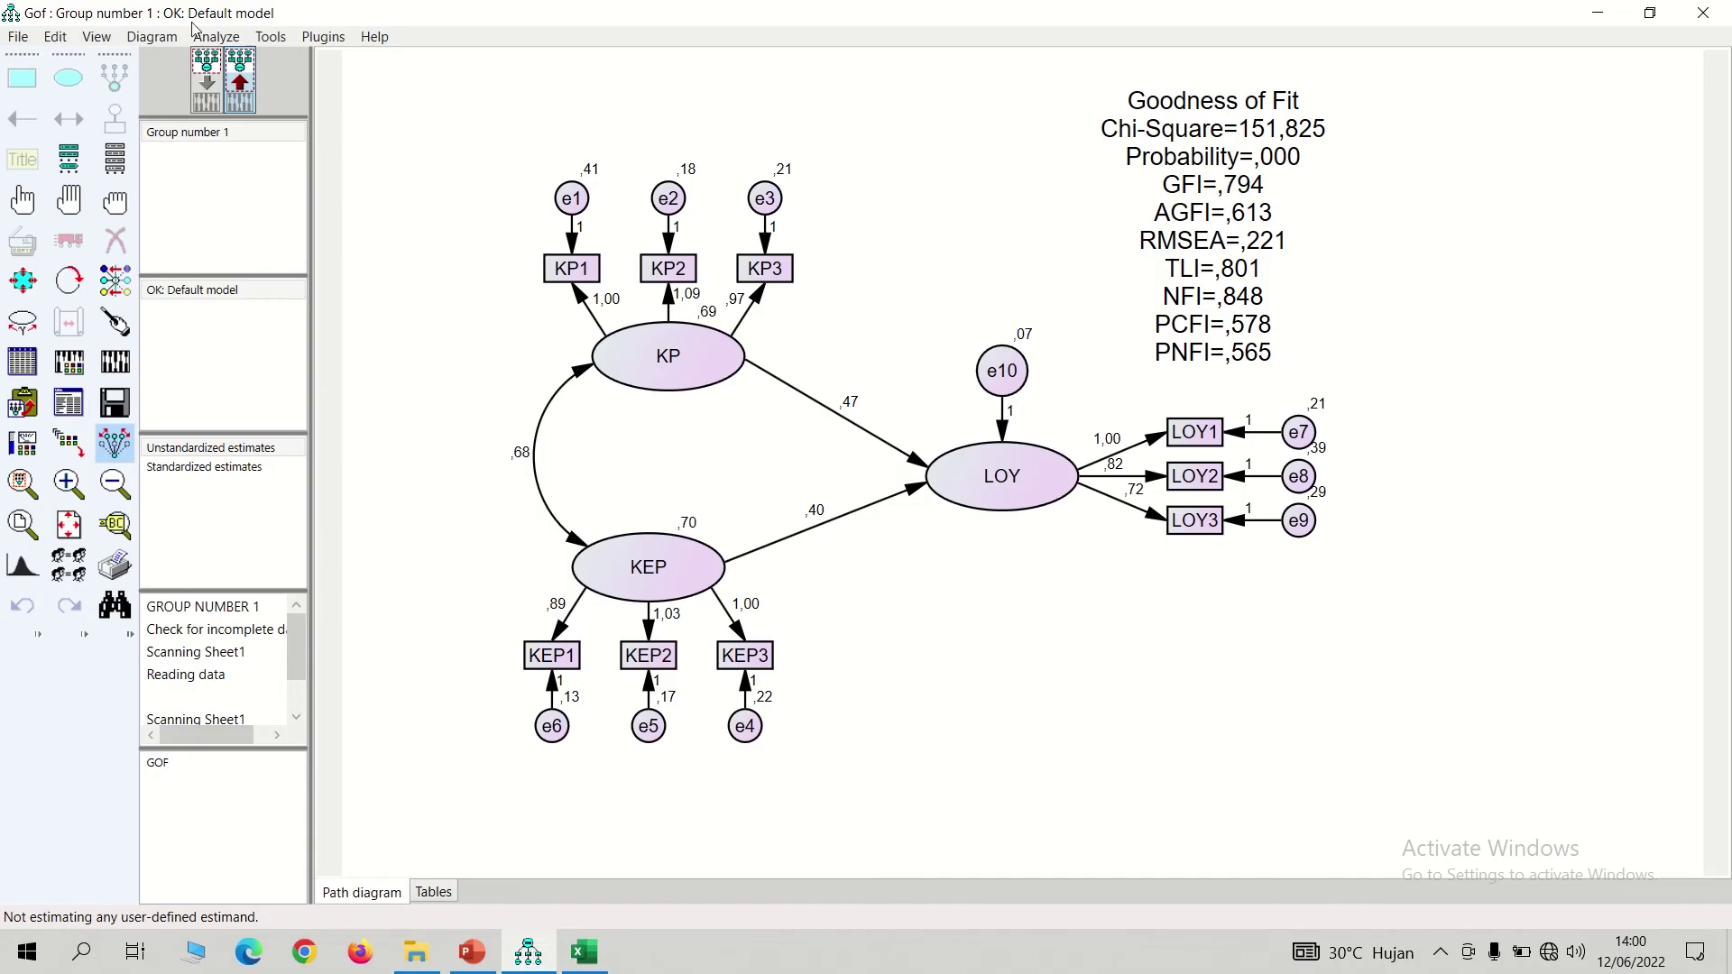
click(96, 37)
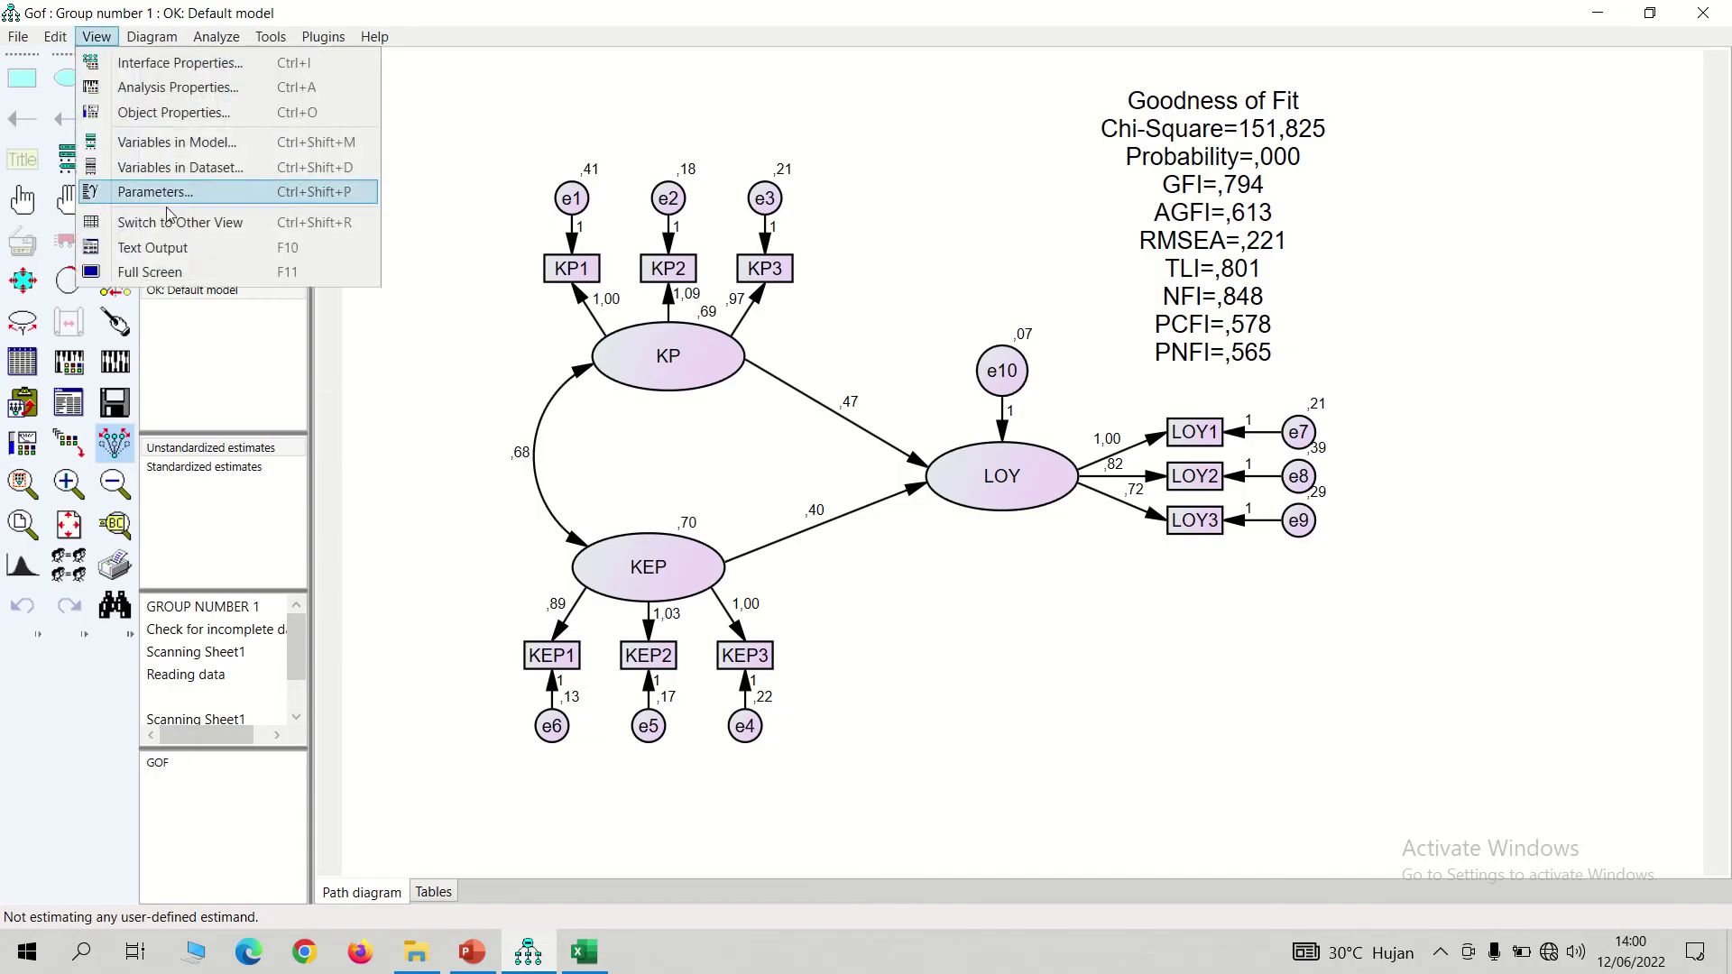
click(158, 247)
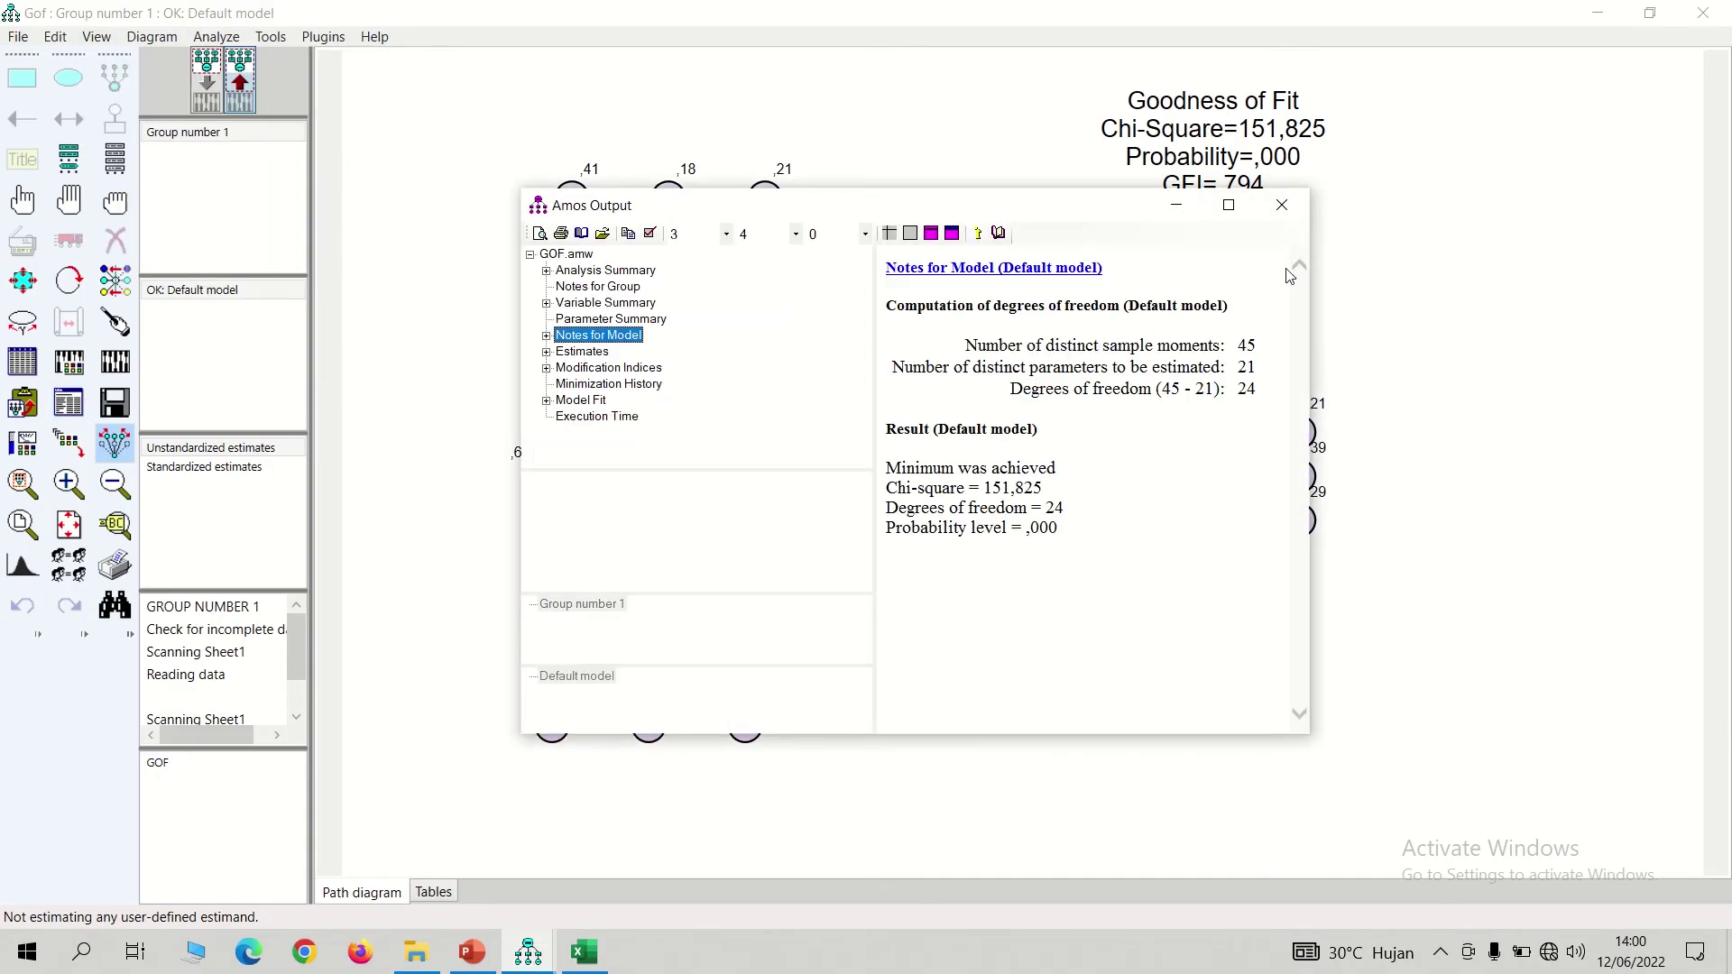
click(1228, 206)
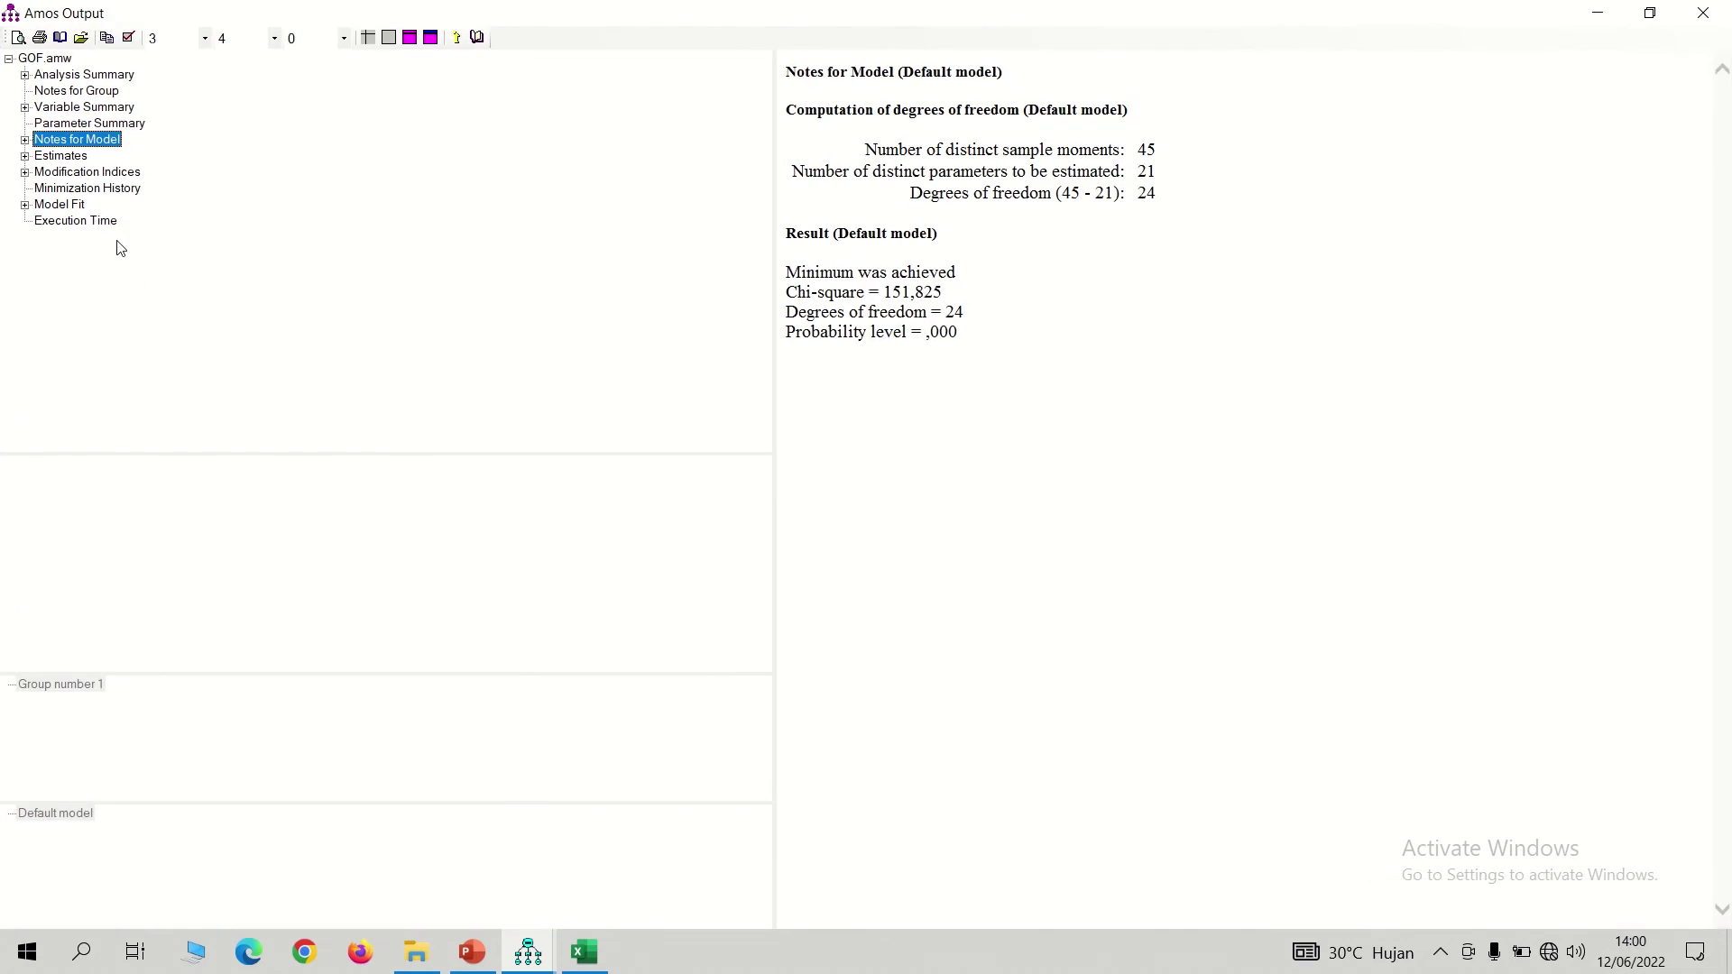
click(65, 206)
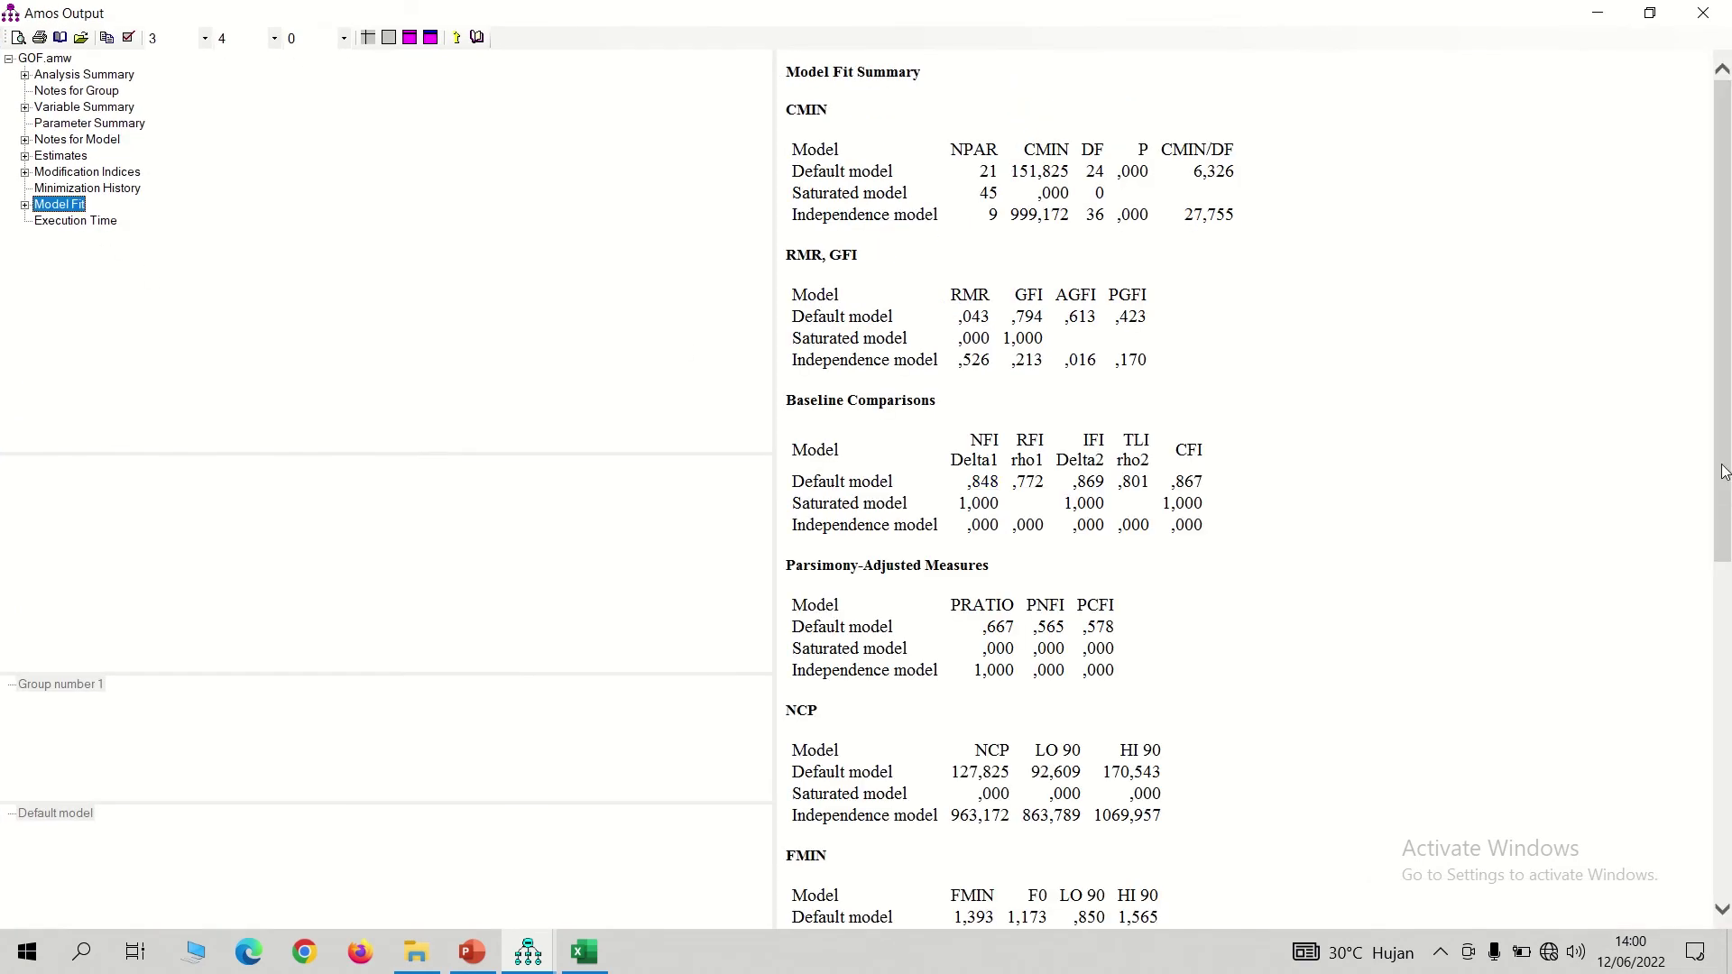
drag(1723, 471, 1678, 419)
click(1605, 12)
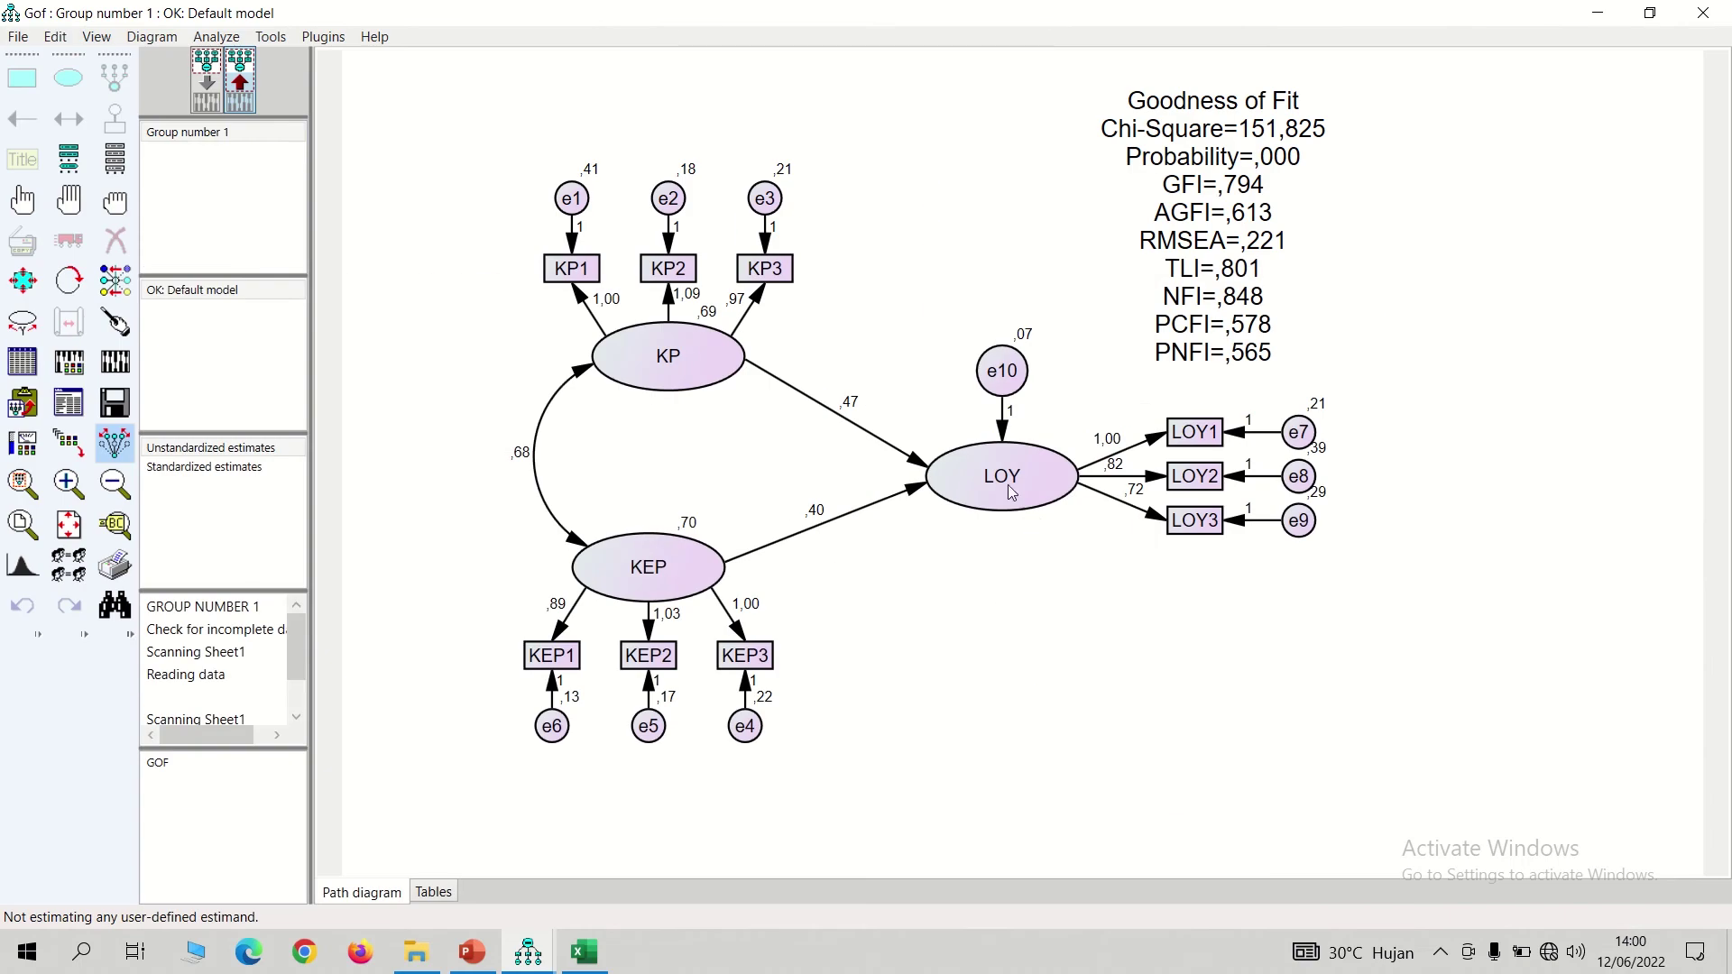
Show the path diagram as the input model, and bring up the covariance modification indices in the Amos output
click(213, 106)
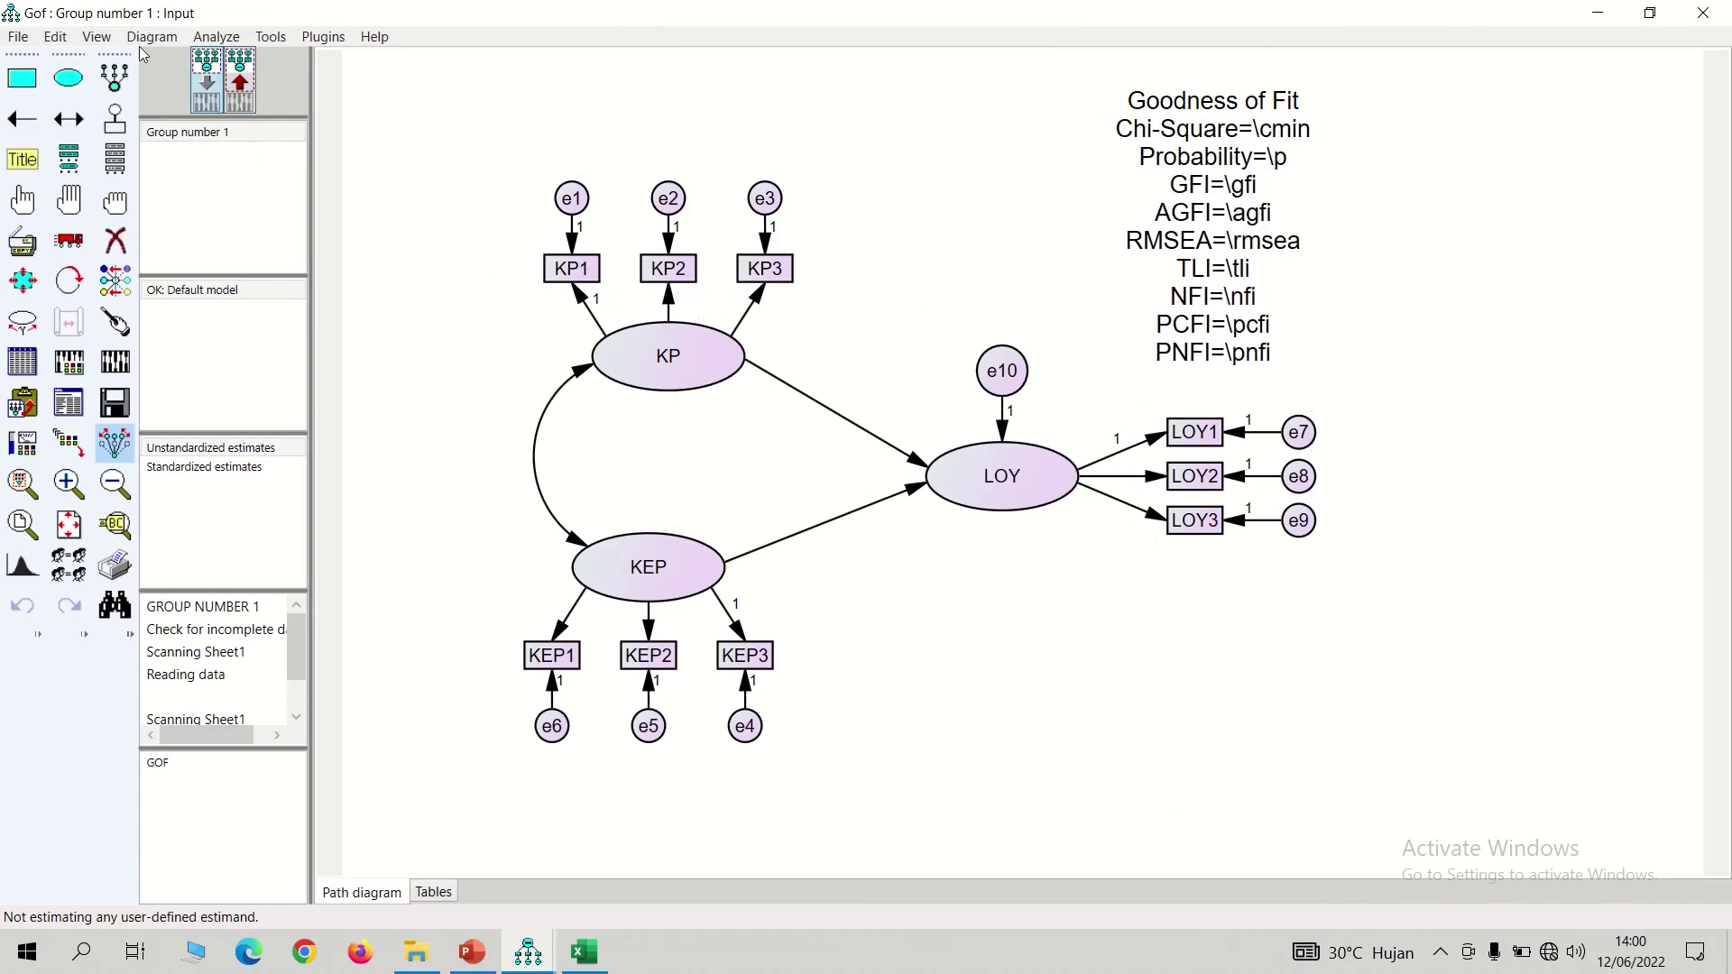
click(96, 37)
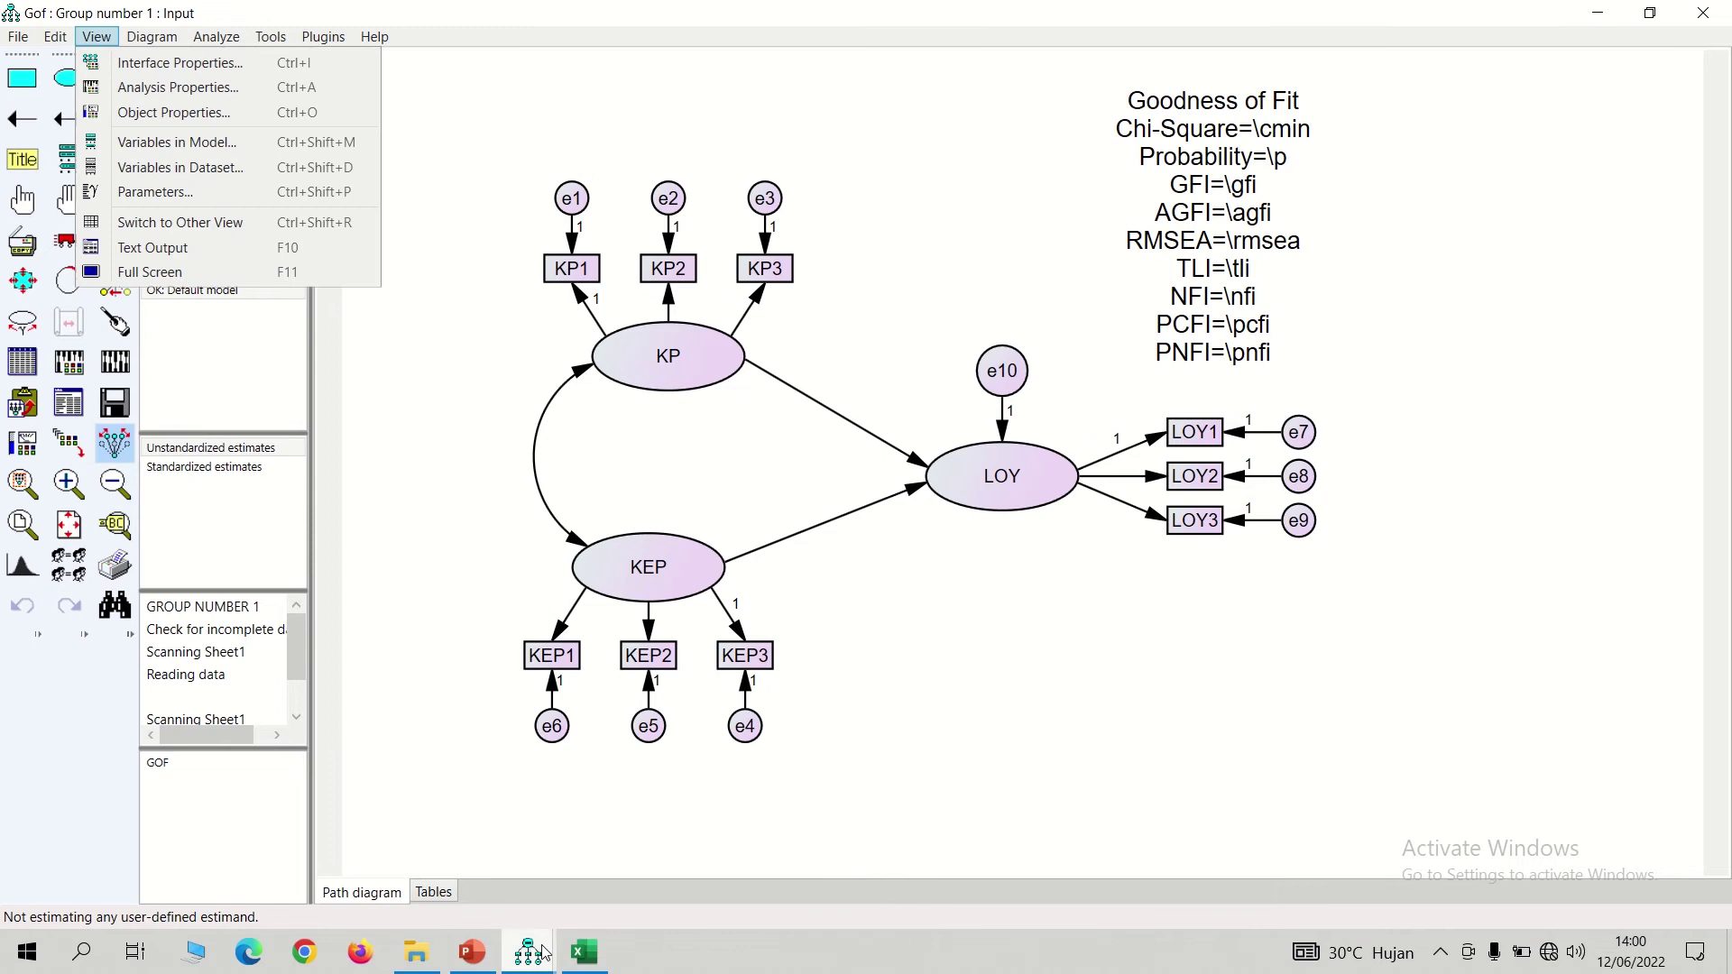
mouse_move(542, 953)
click(580, 904)
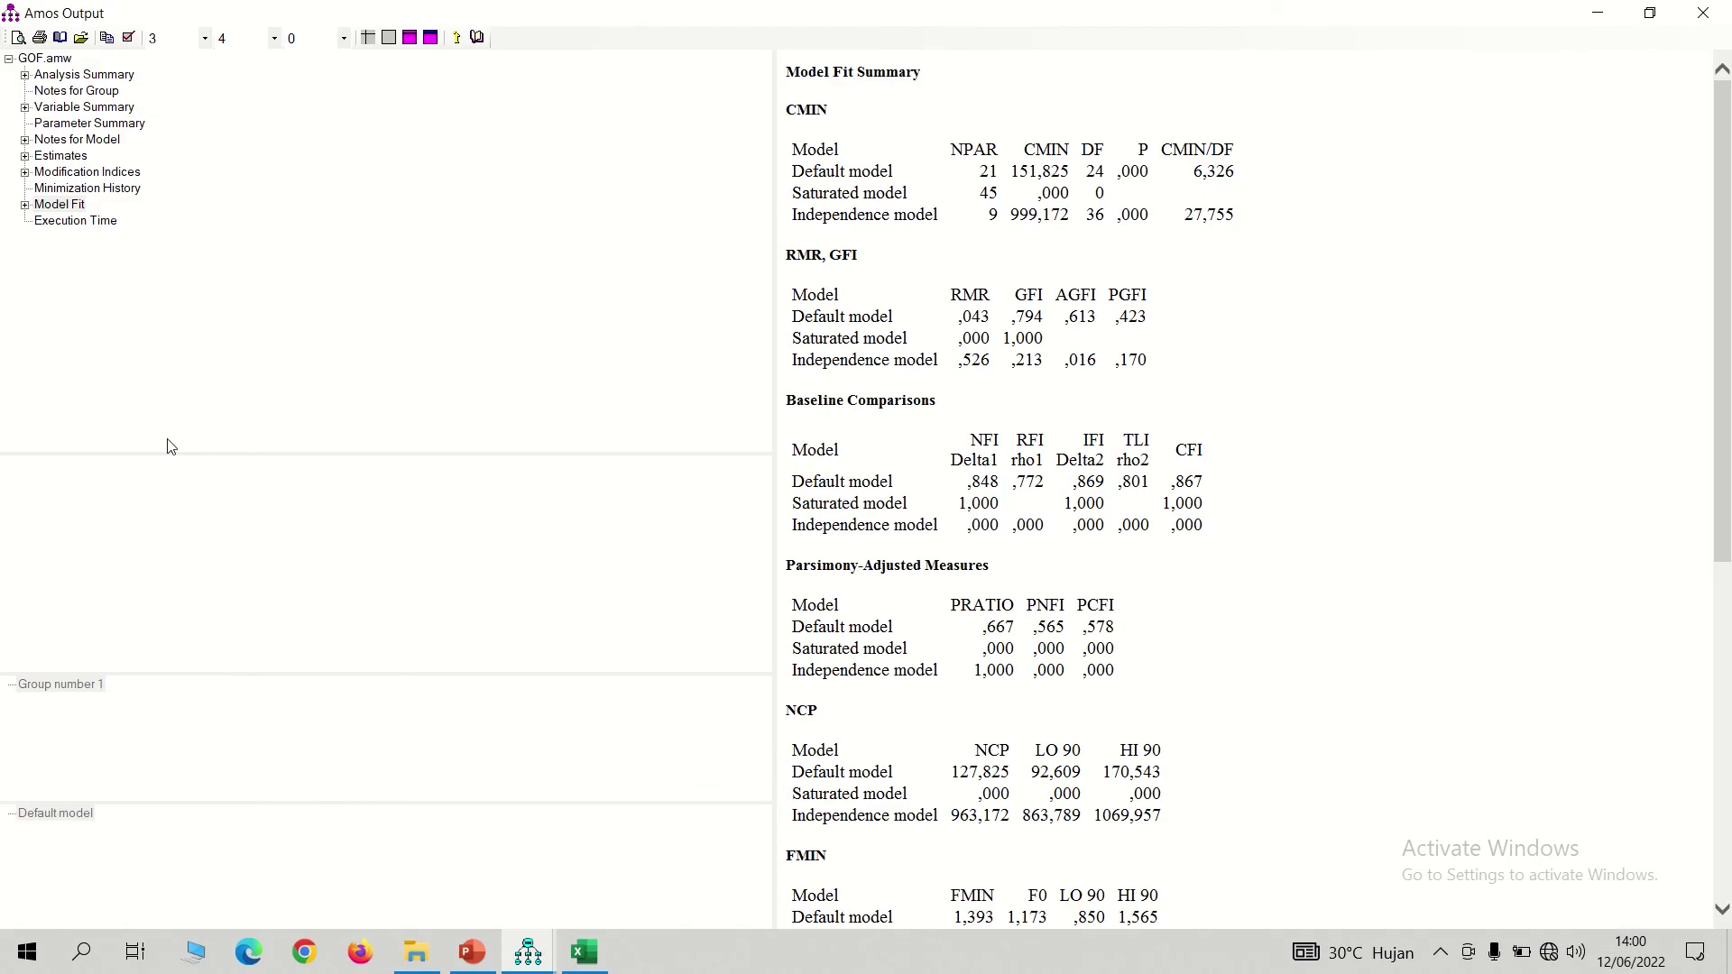
click(87, 171)
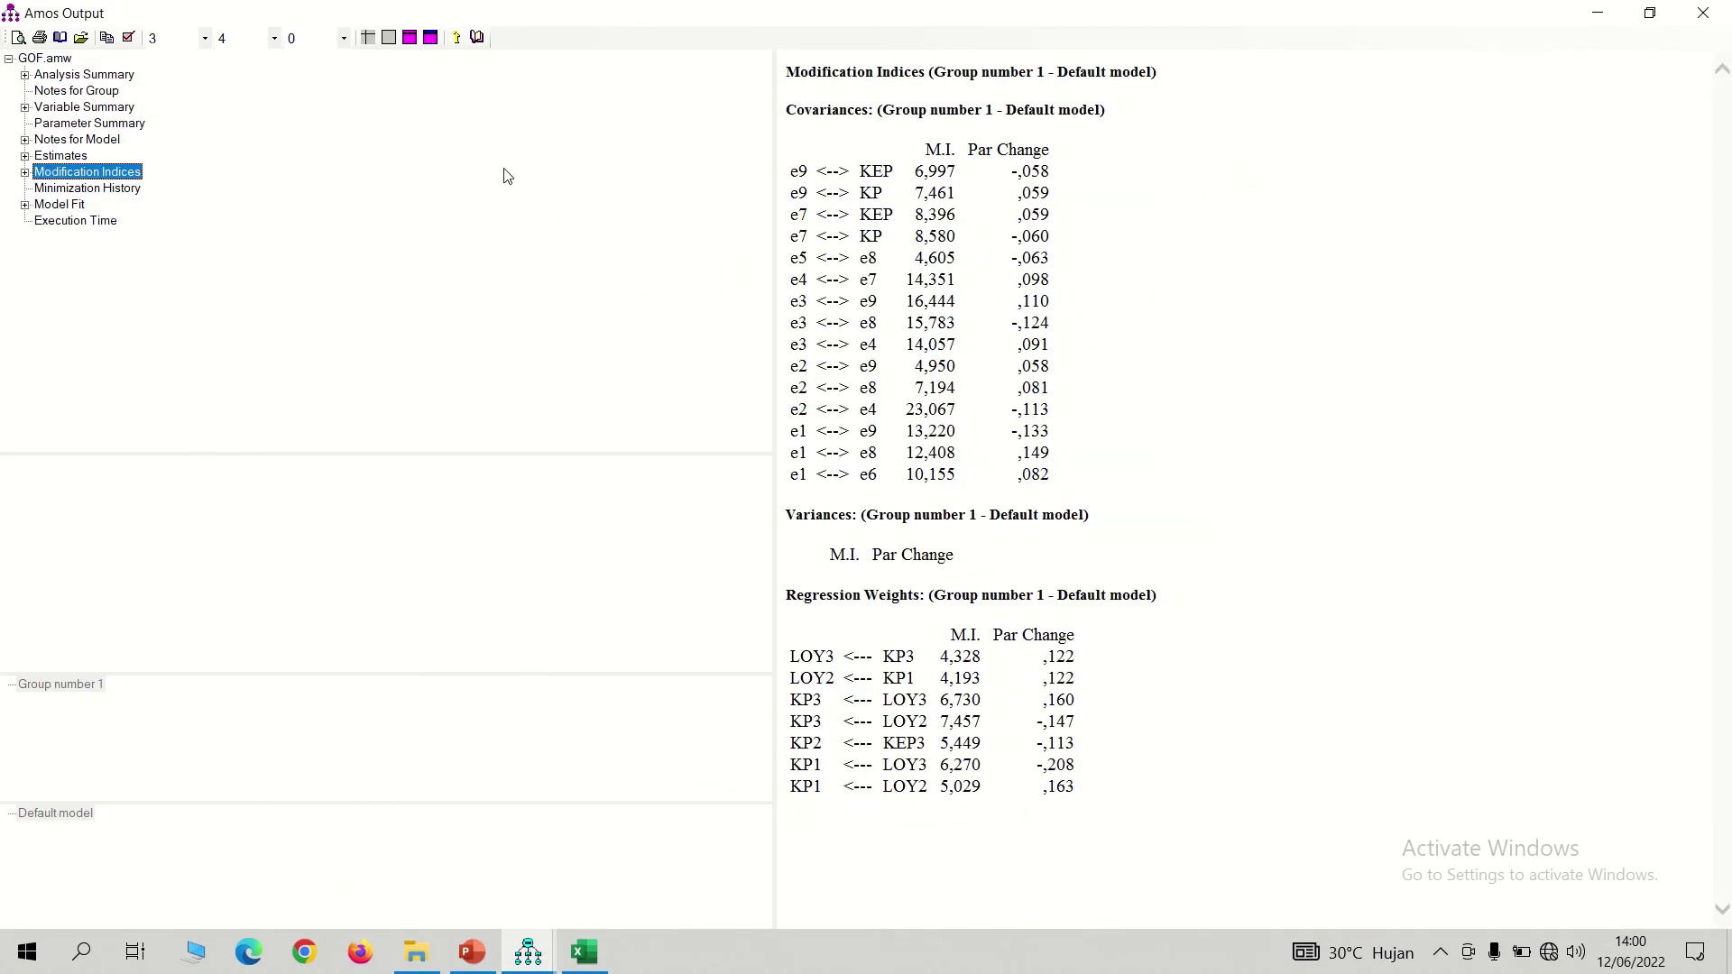
click(25, 172)
click(86, 188)
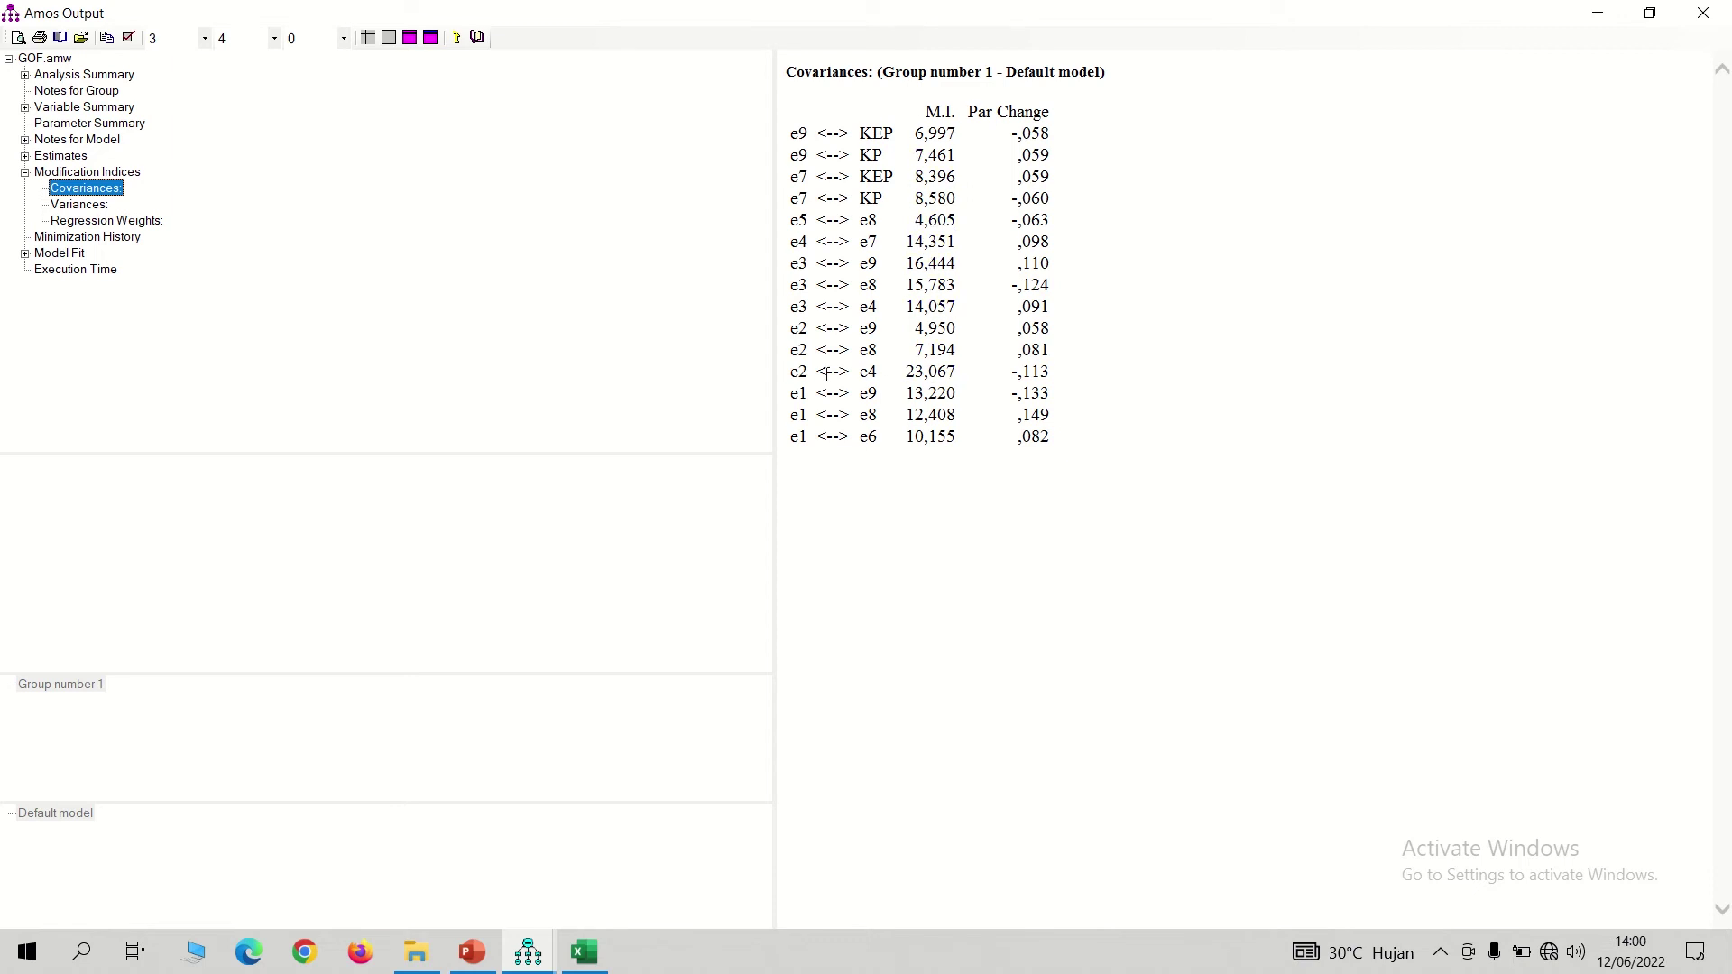
Draw double-headed covariance arrows between e2 and e4 and between e3 and e9, guided by the modification indices
key(alt+Tab)
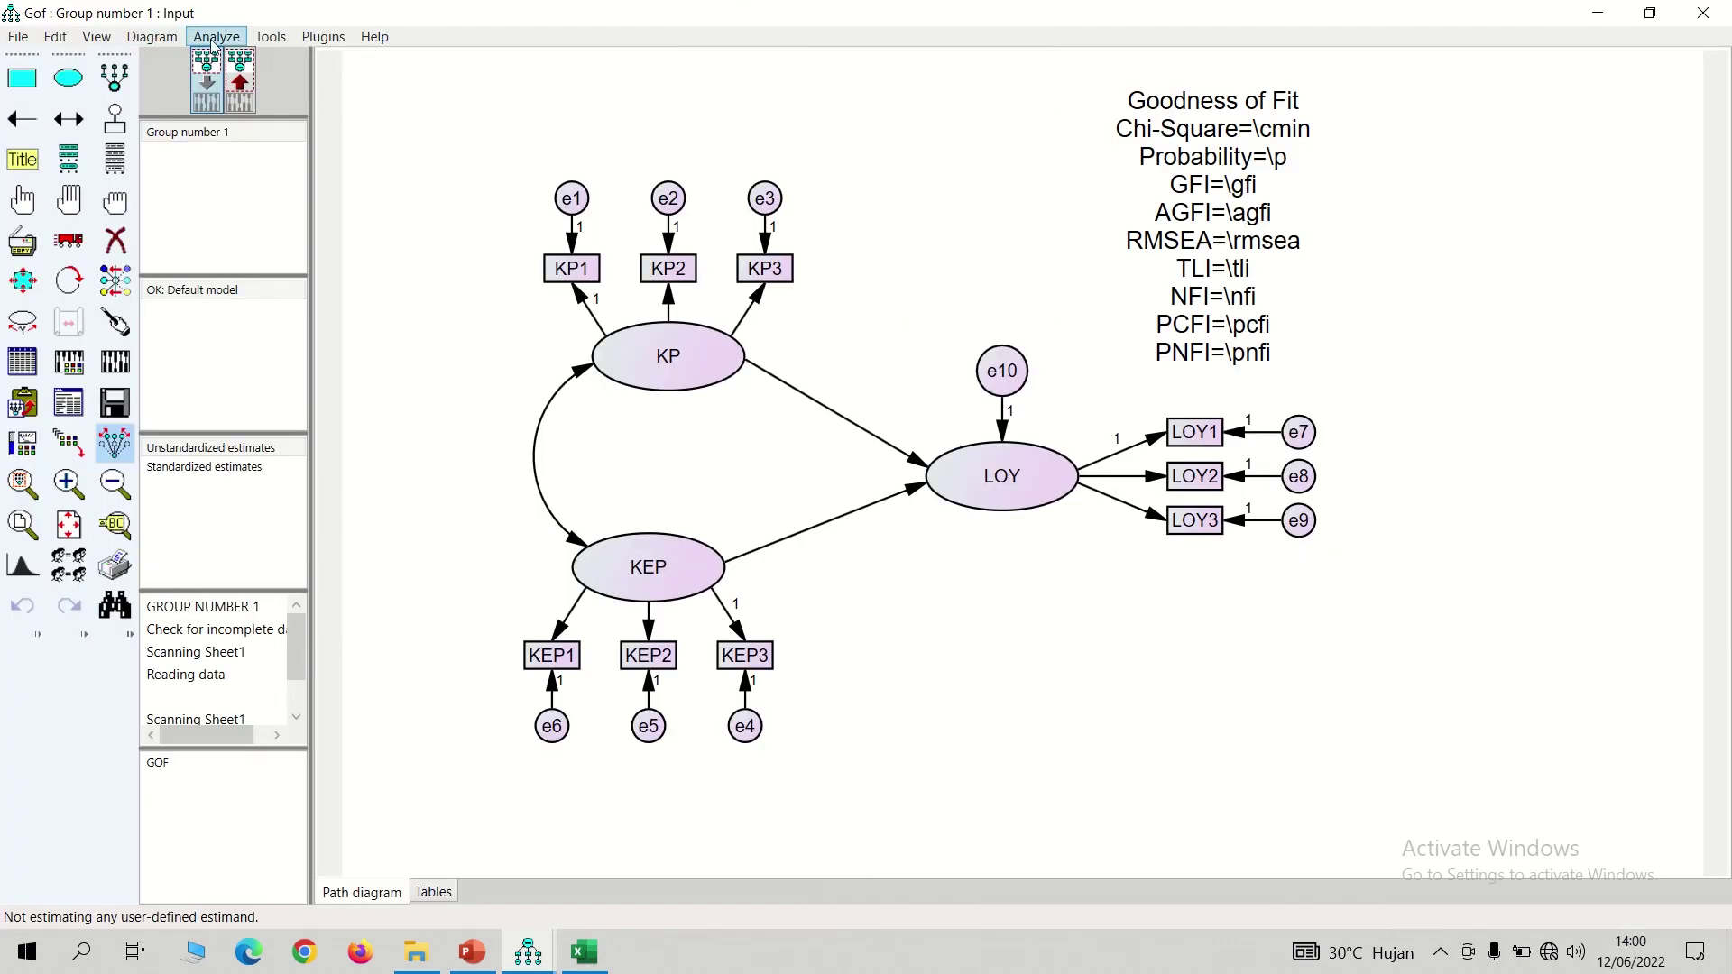
click(68, 119)
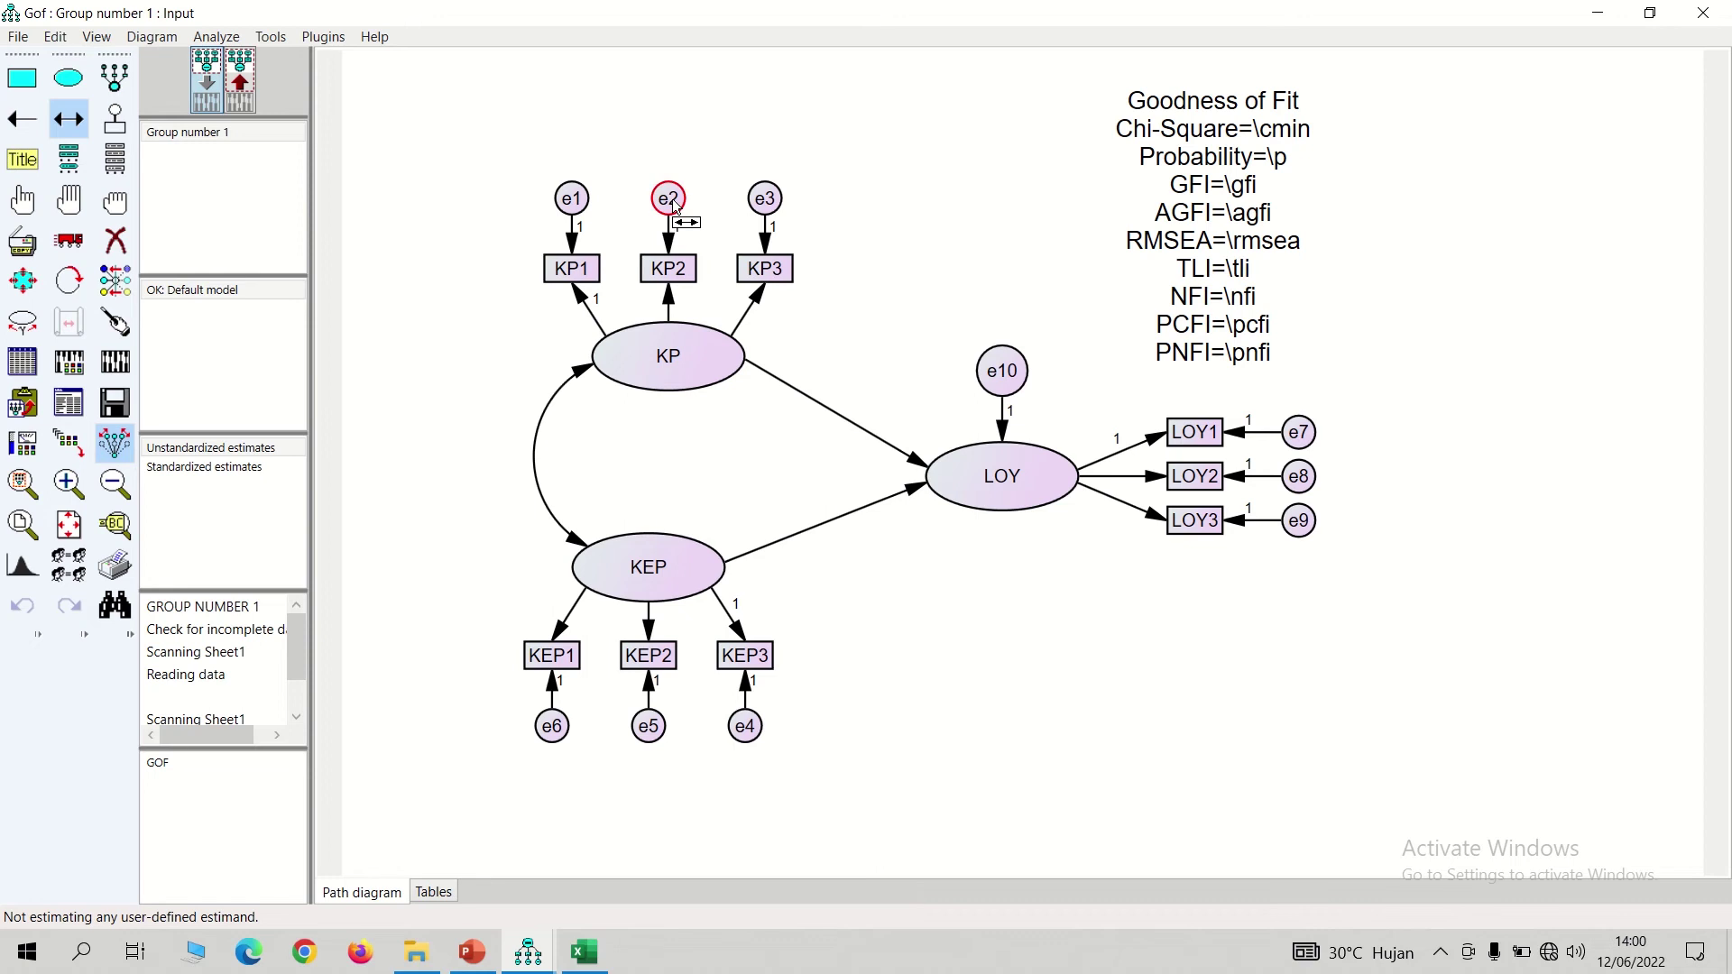
mouse_move(674, 205)
mouse_down()
mouse_move(793, 646)
mouse_move(789, 695)
mouse_move(753, 729)
mouse_up()
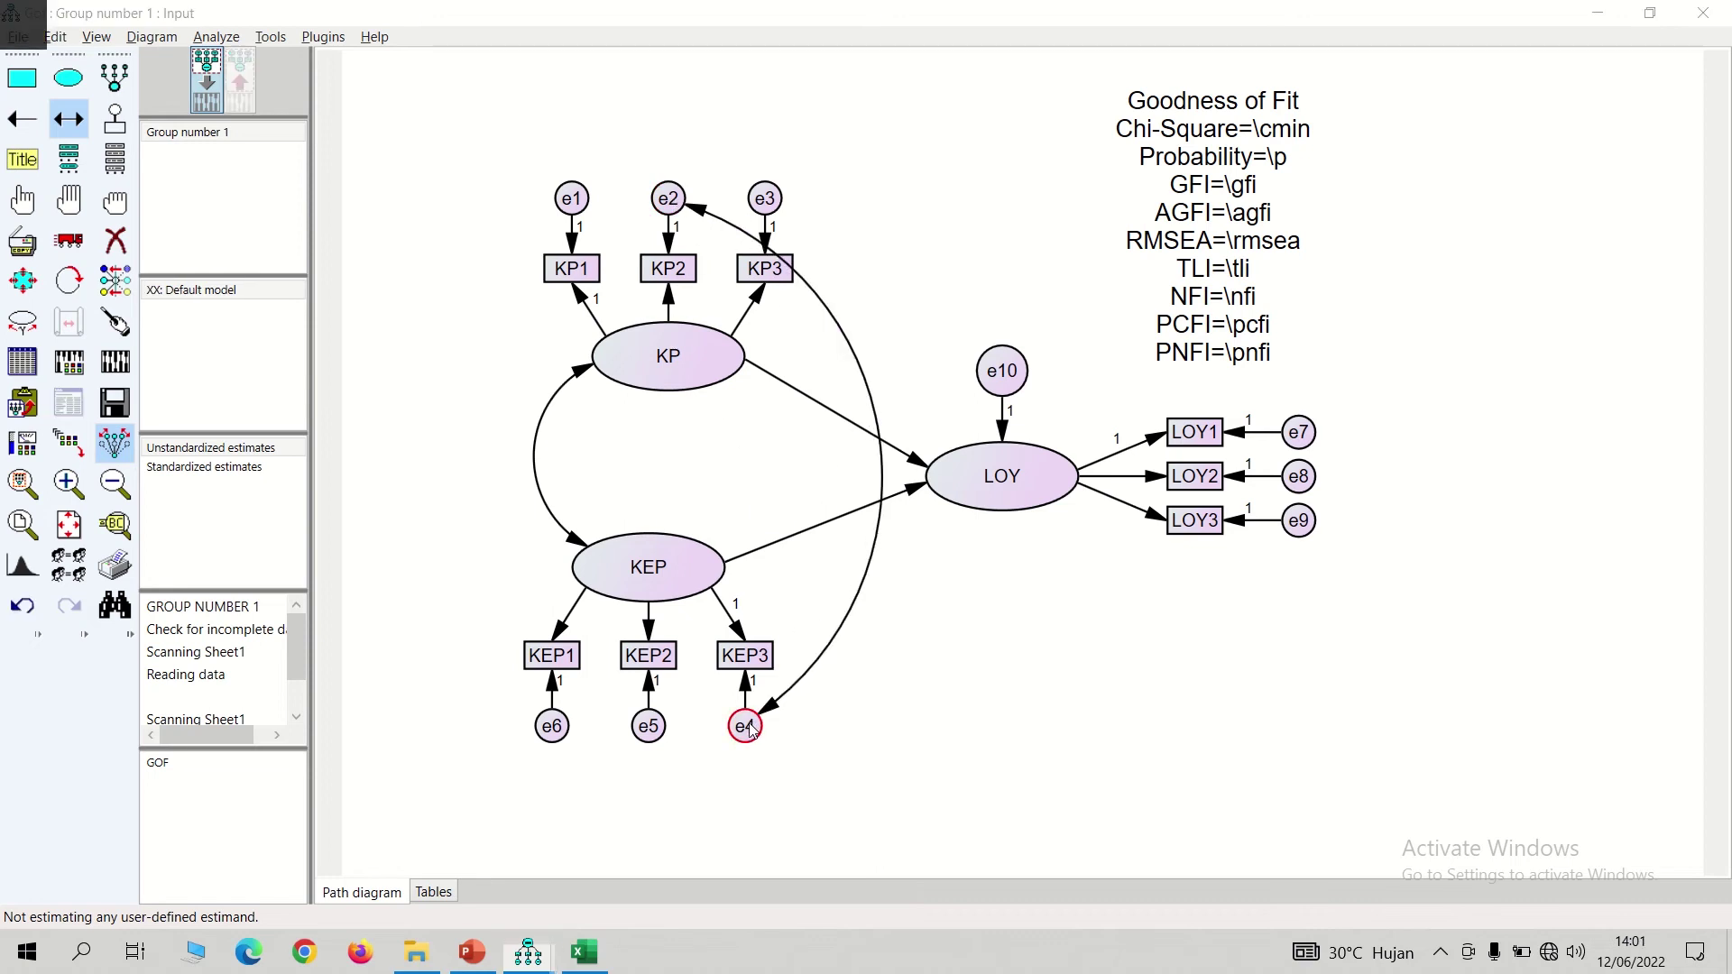
key(alt+Tab)
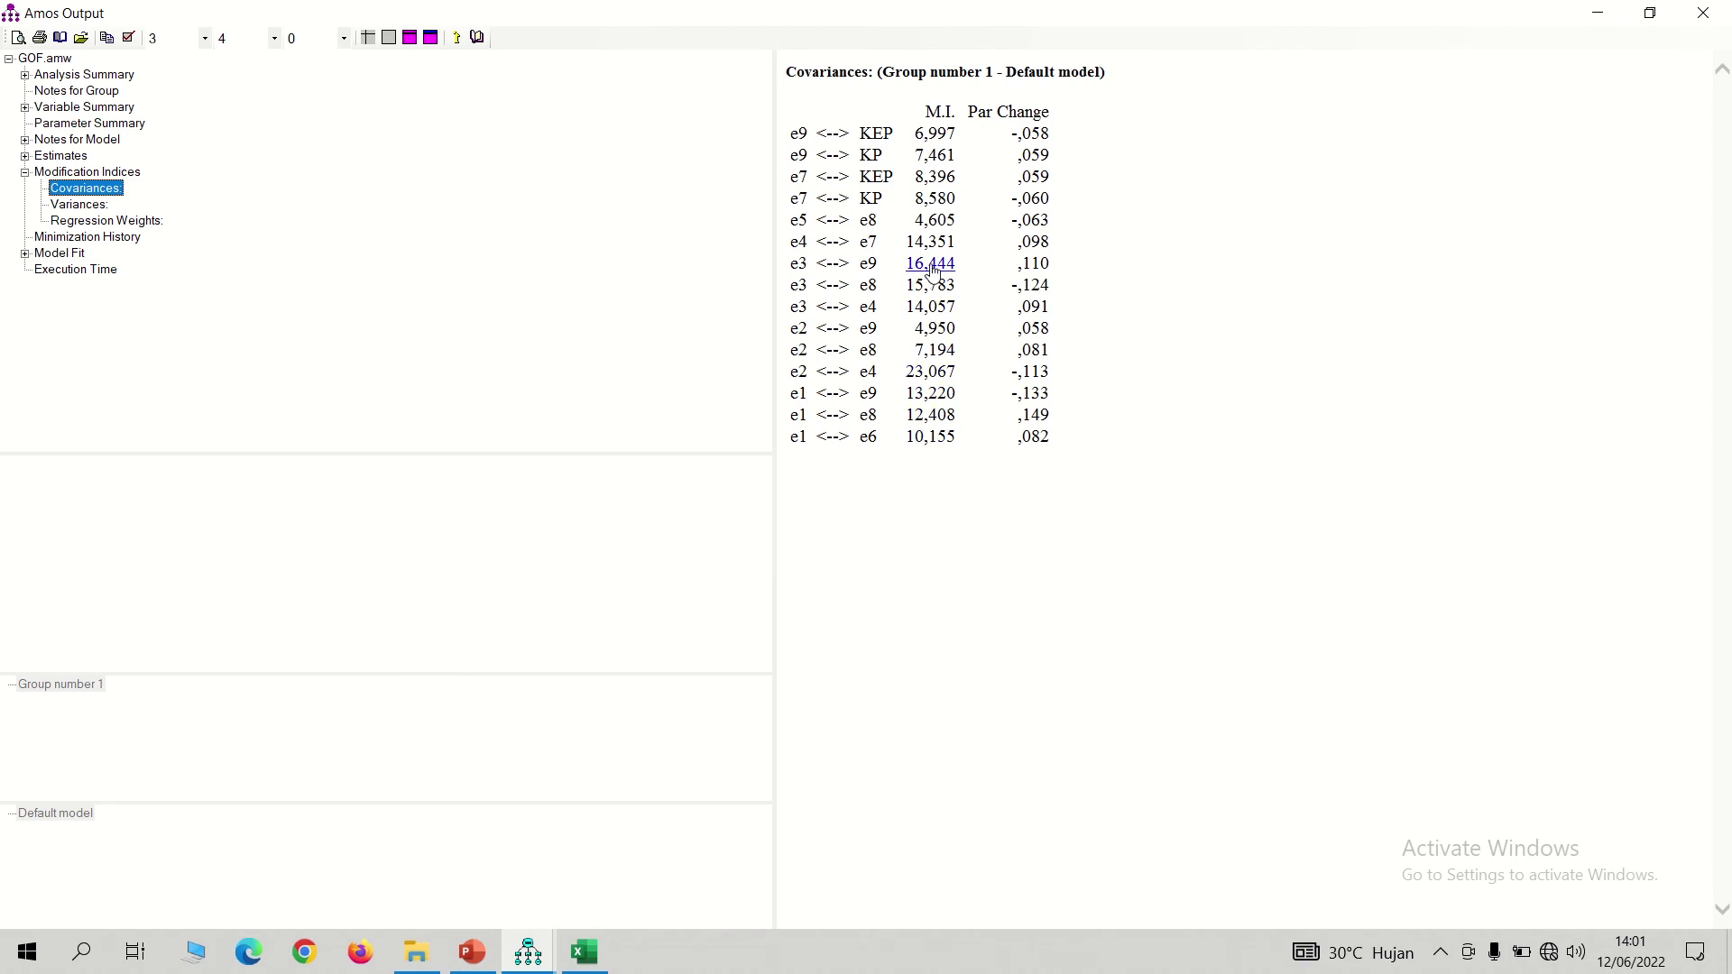
key(alt+Tab)
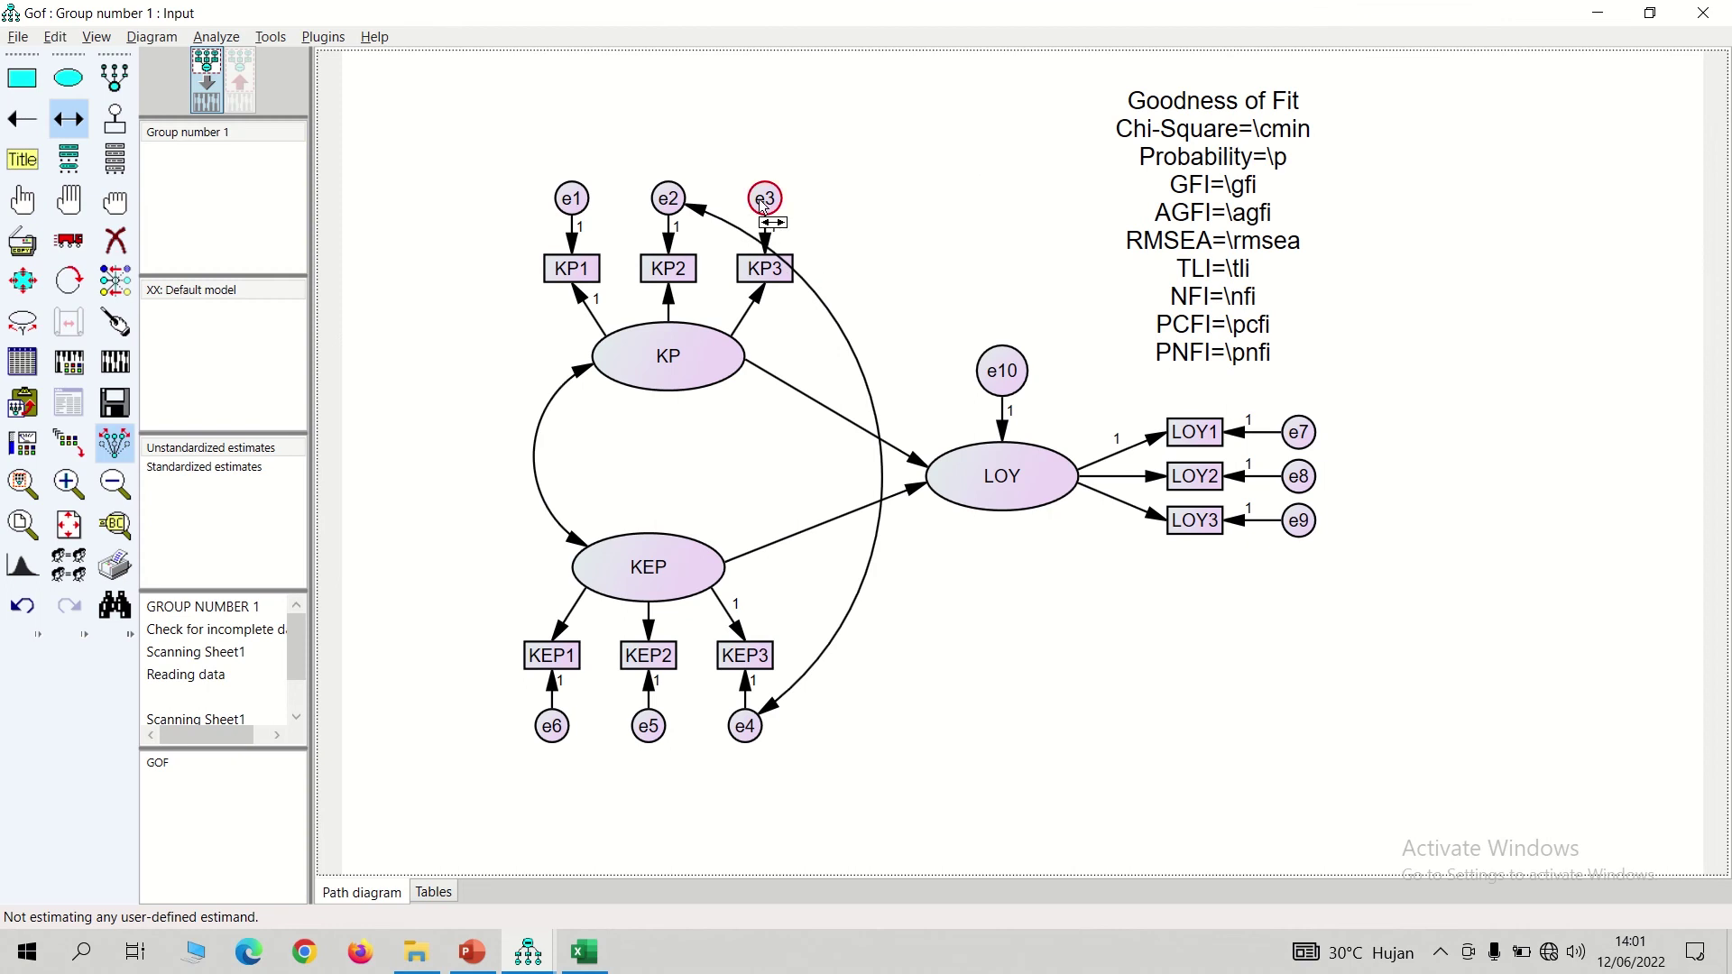
drag(763, 206, 1305, 521)
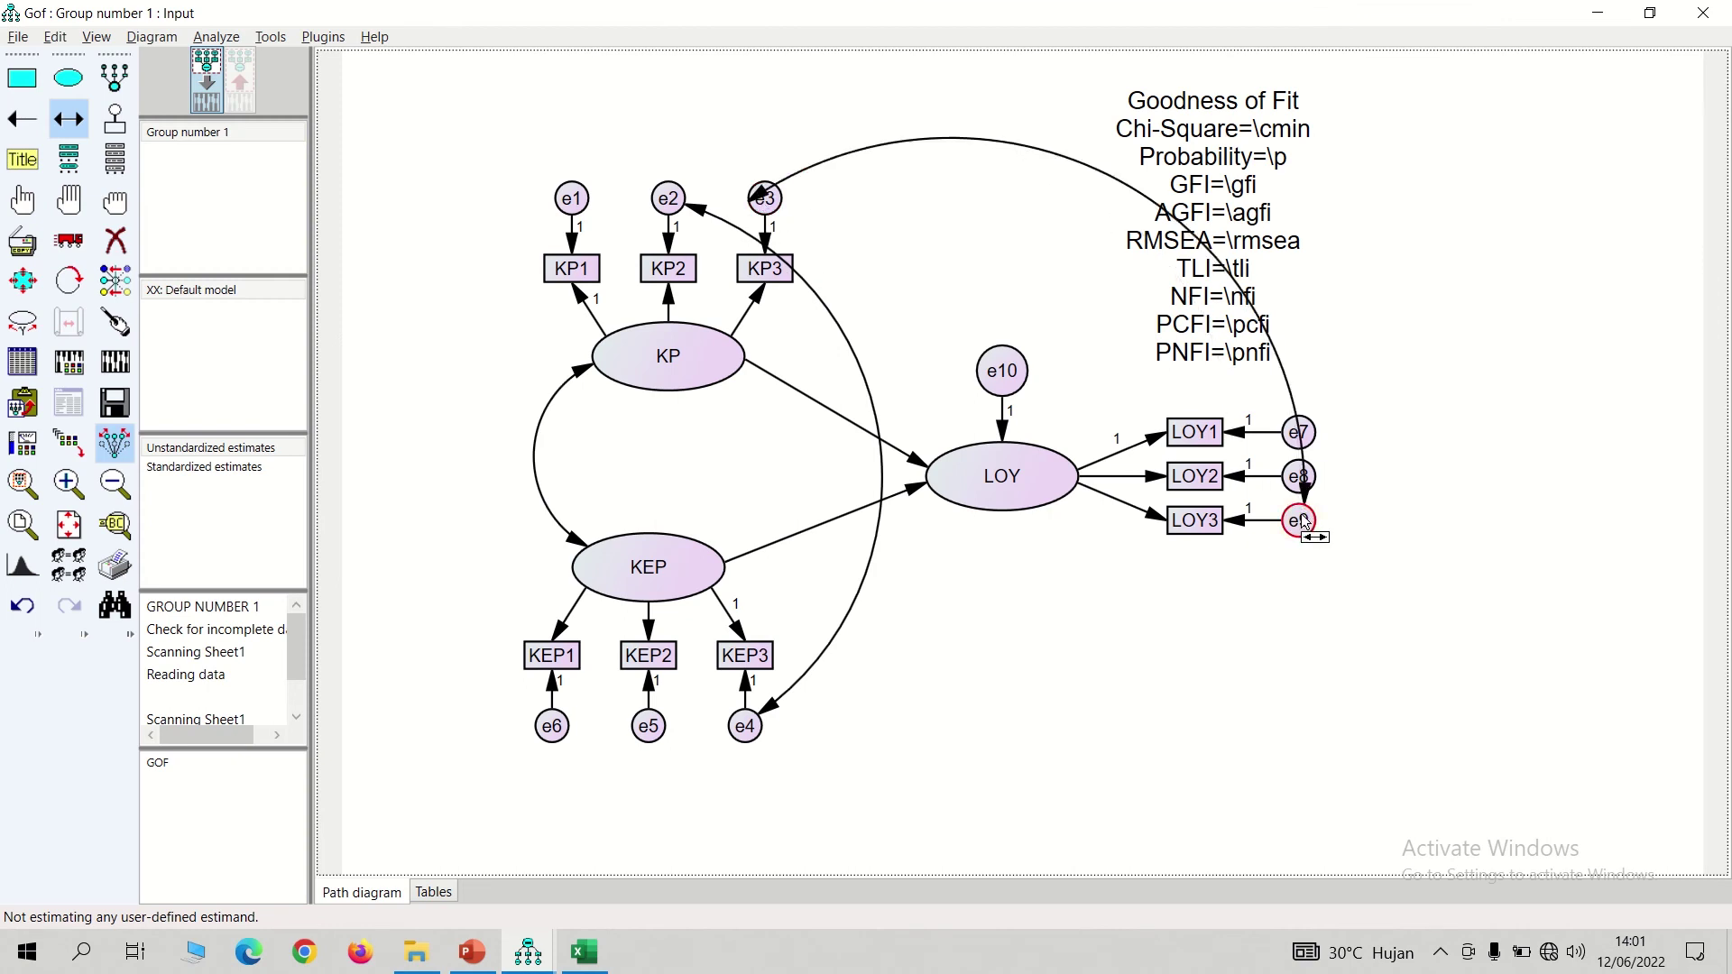
Consult the modification indices and add covariance arrows from e3 to e8 and from e3 to e4
key(alt+Tab)
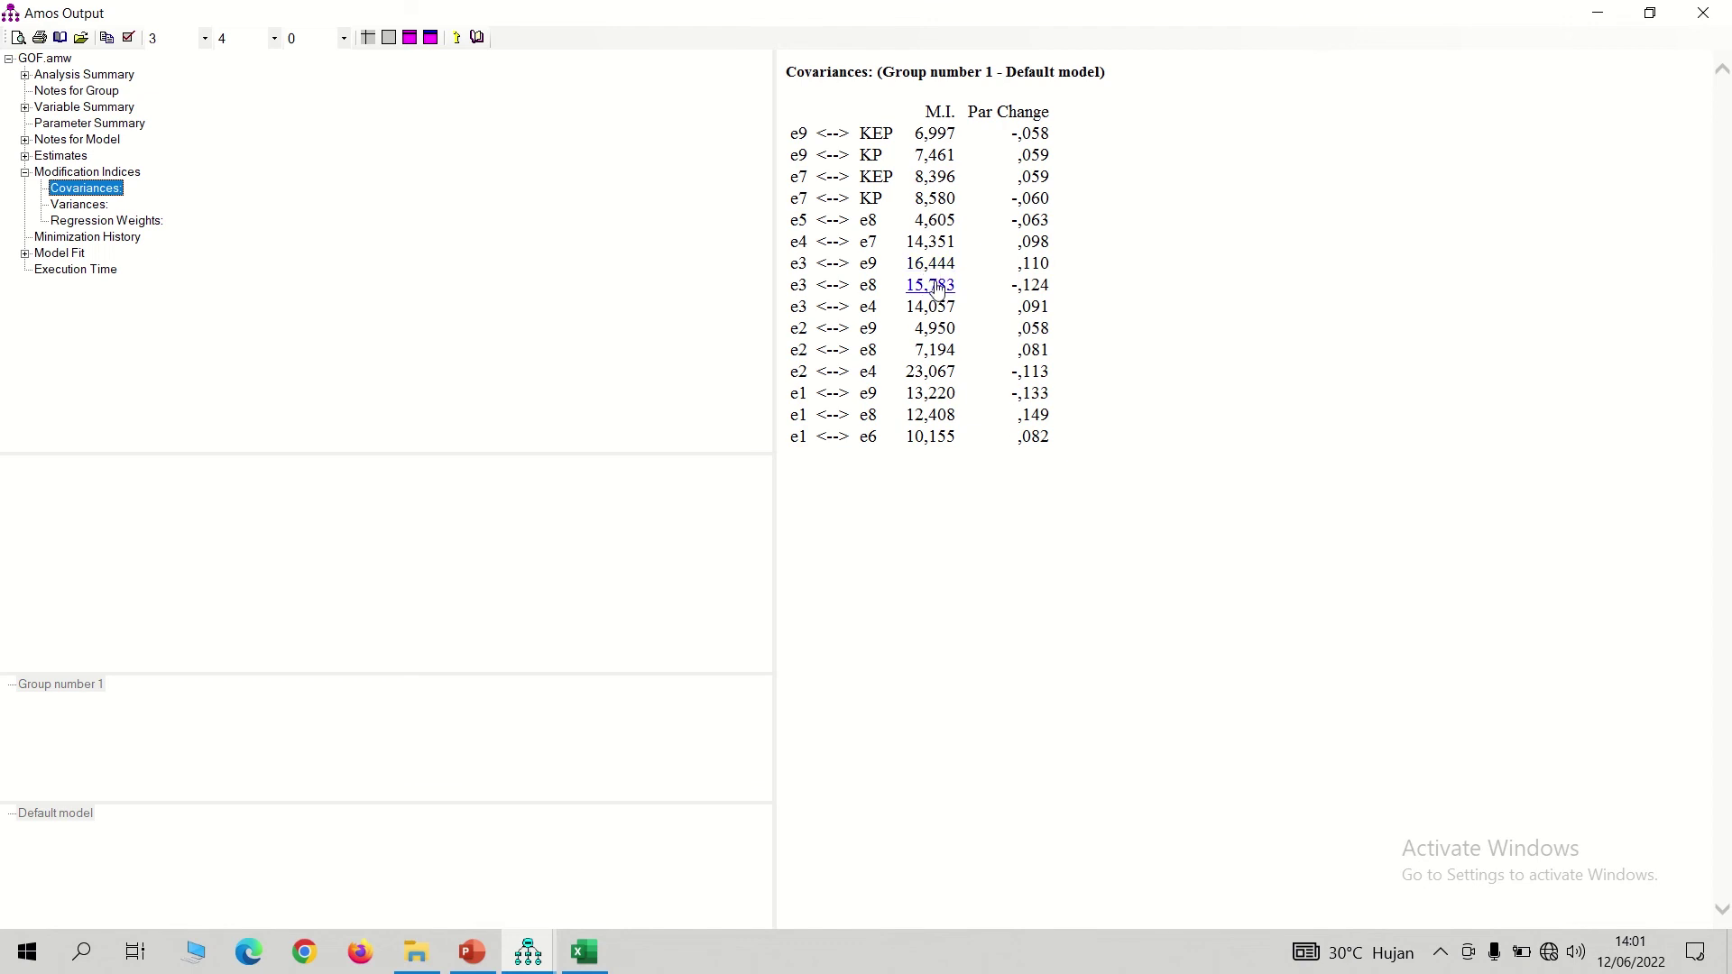
key(alt+Tab)
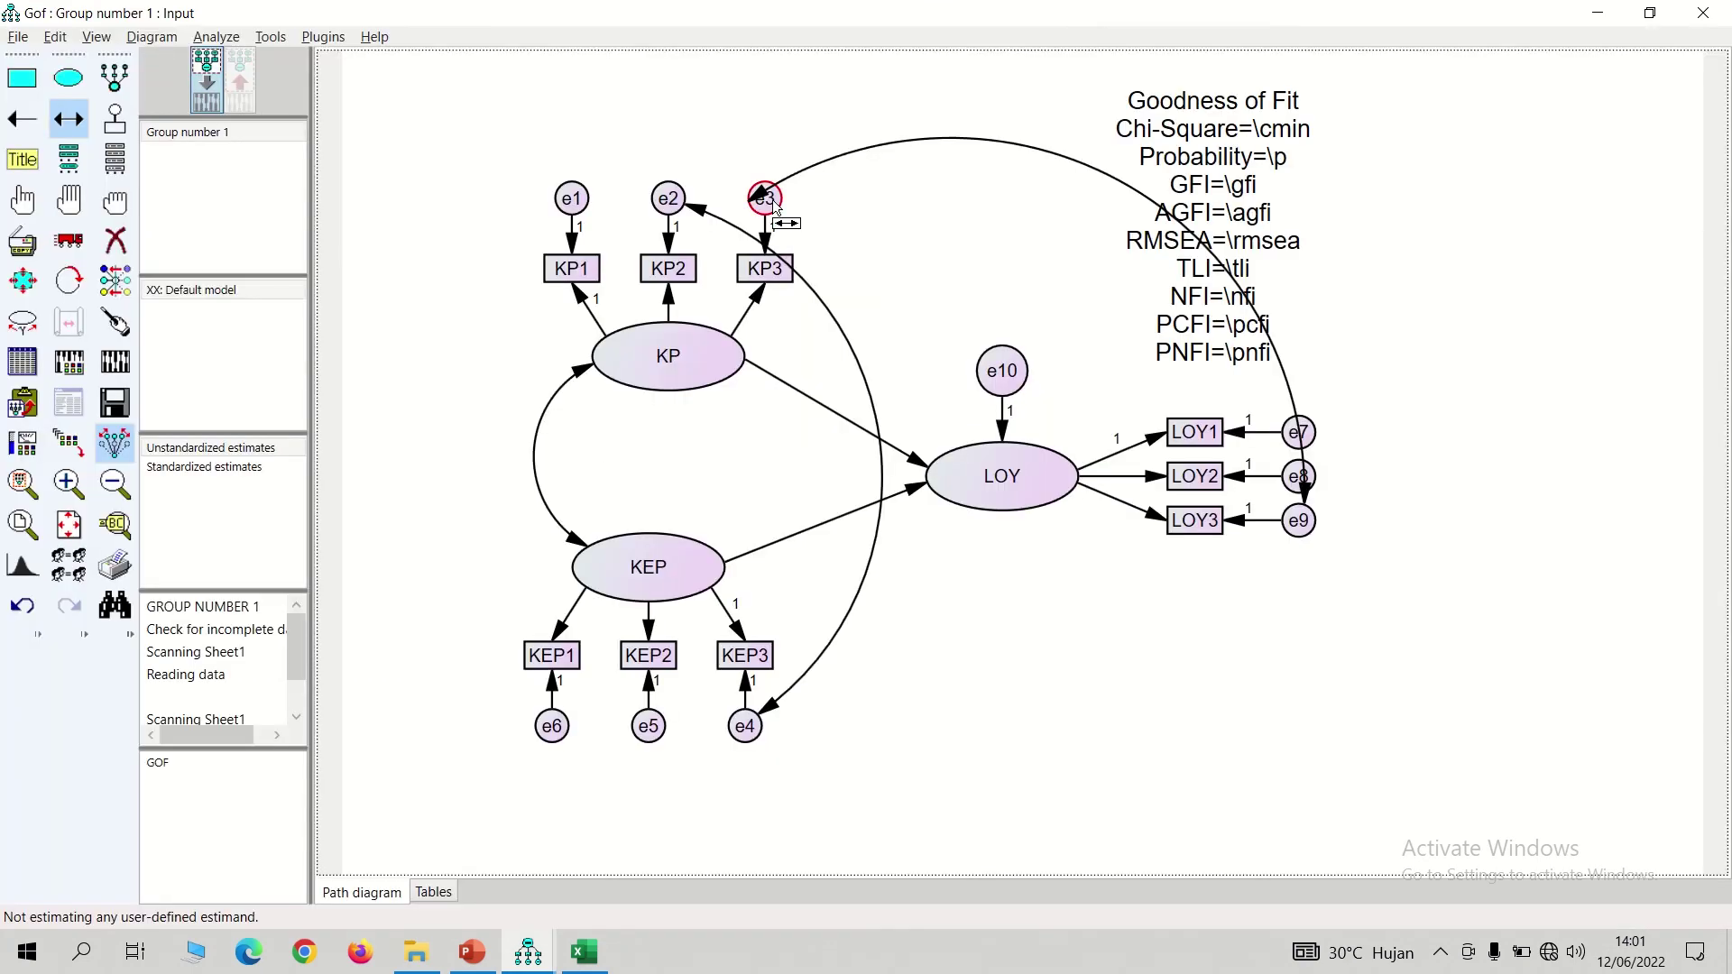
drag(774, 206, 1296, 484)
key(alt+Tab)
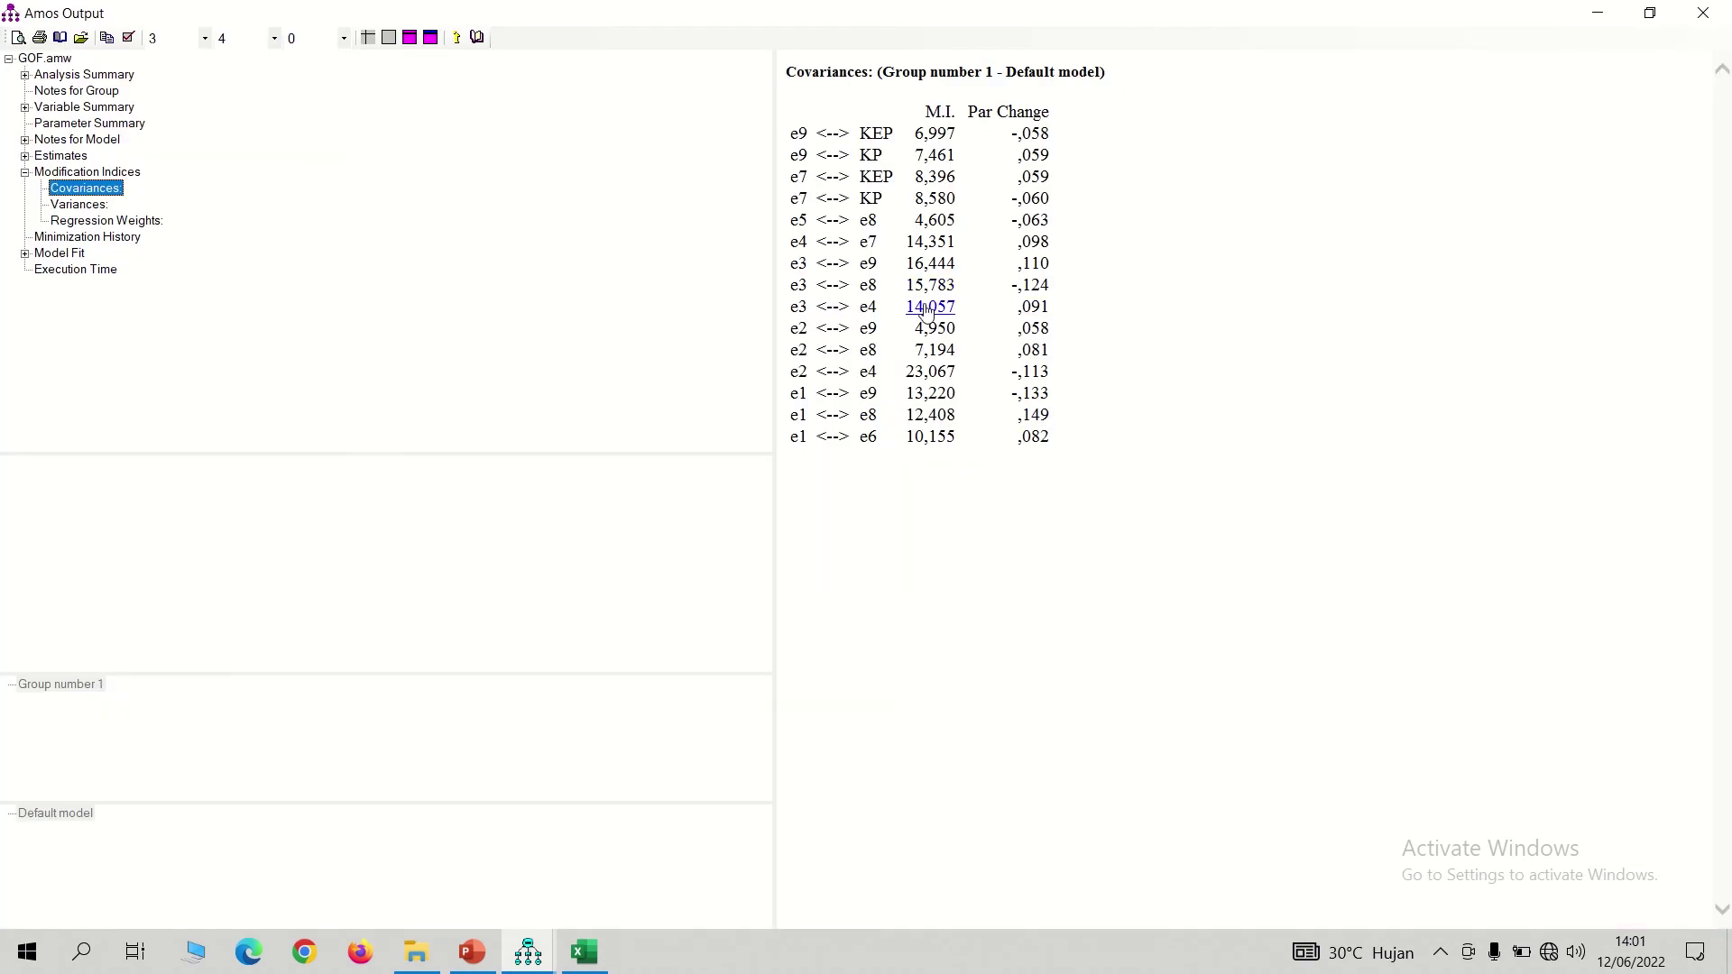
key(alt+Tab)
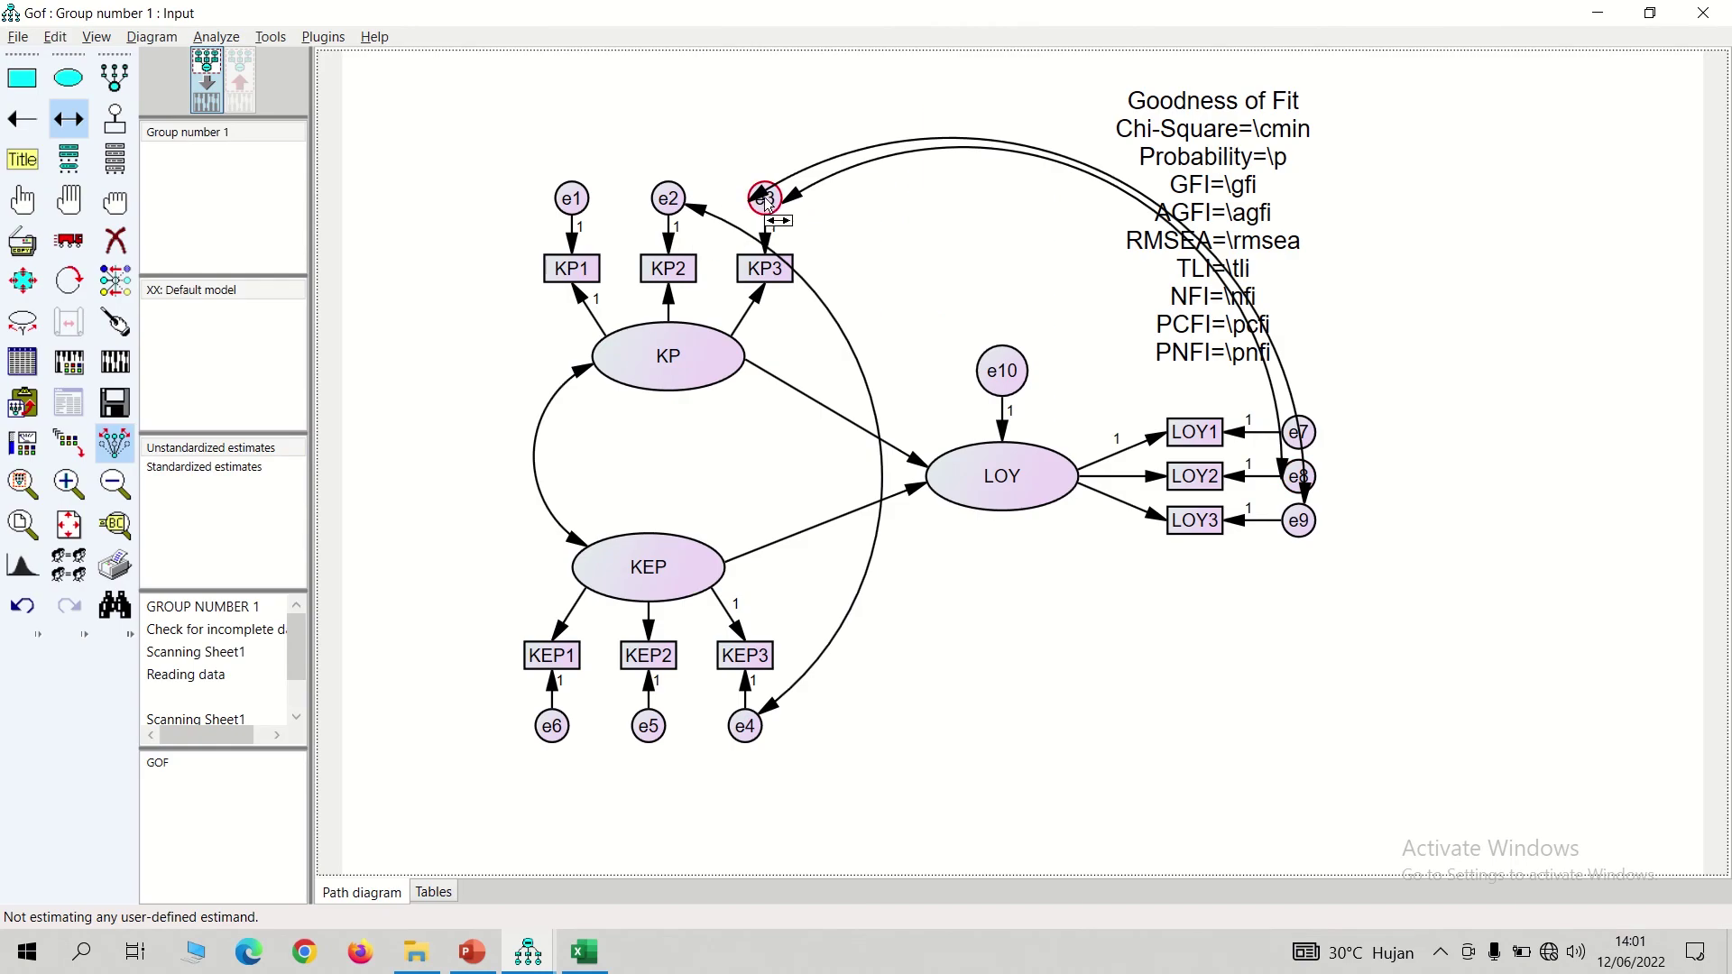
mouse_move(765, 200)
mouse_down()
mouse_move(774, 711)
mouse_move(747, 730)
mouse_up()
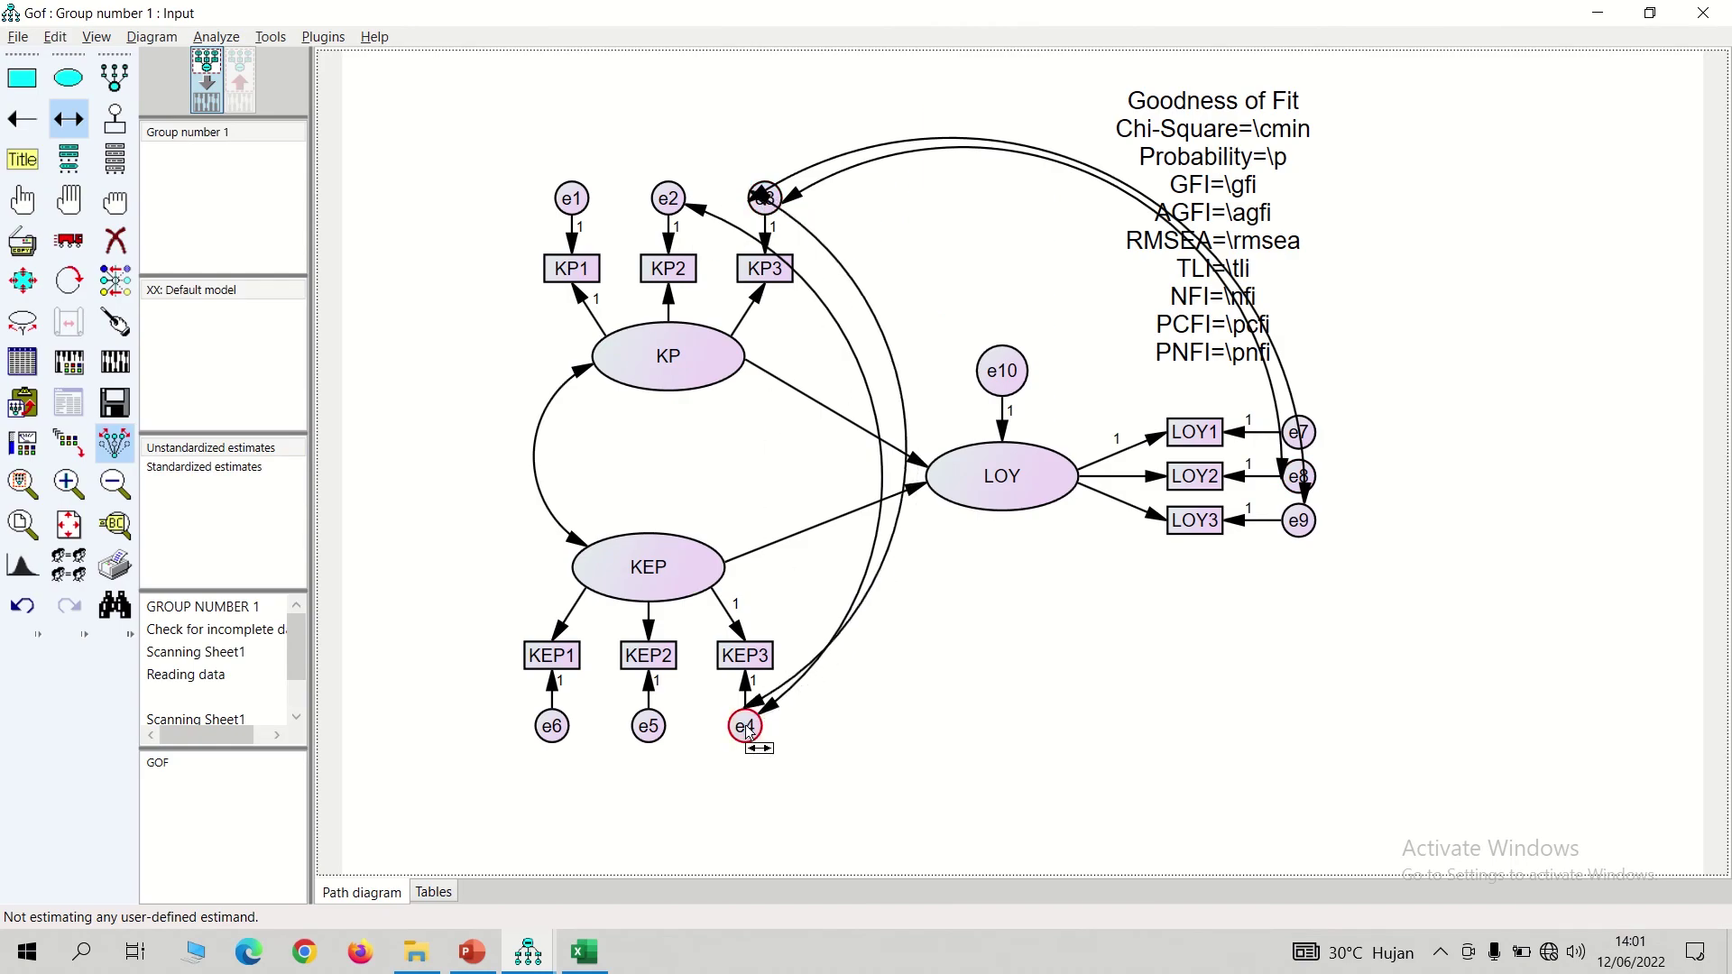
Add covariance arrows between e4 and e7 and between e1 and e9, checking the modification indices for each pair
key(alt+Tab)
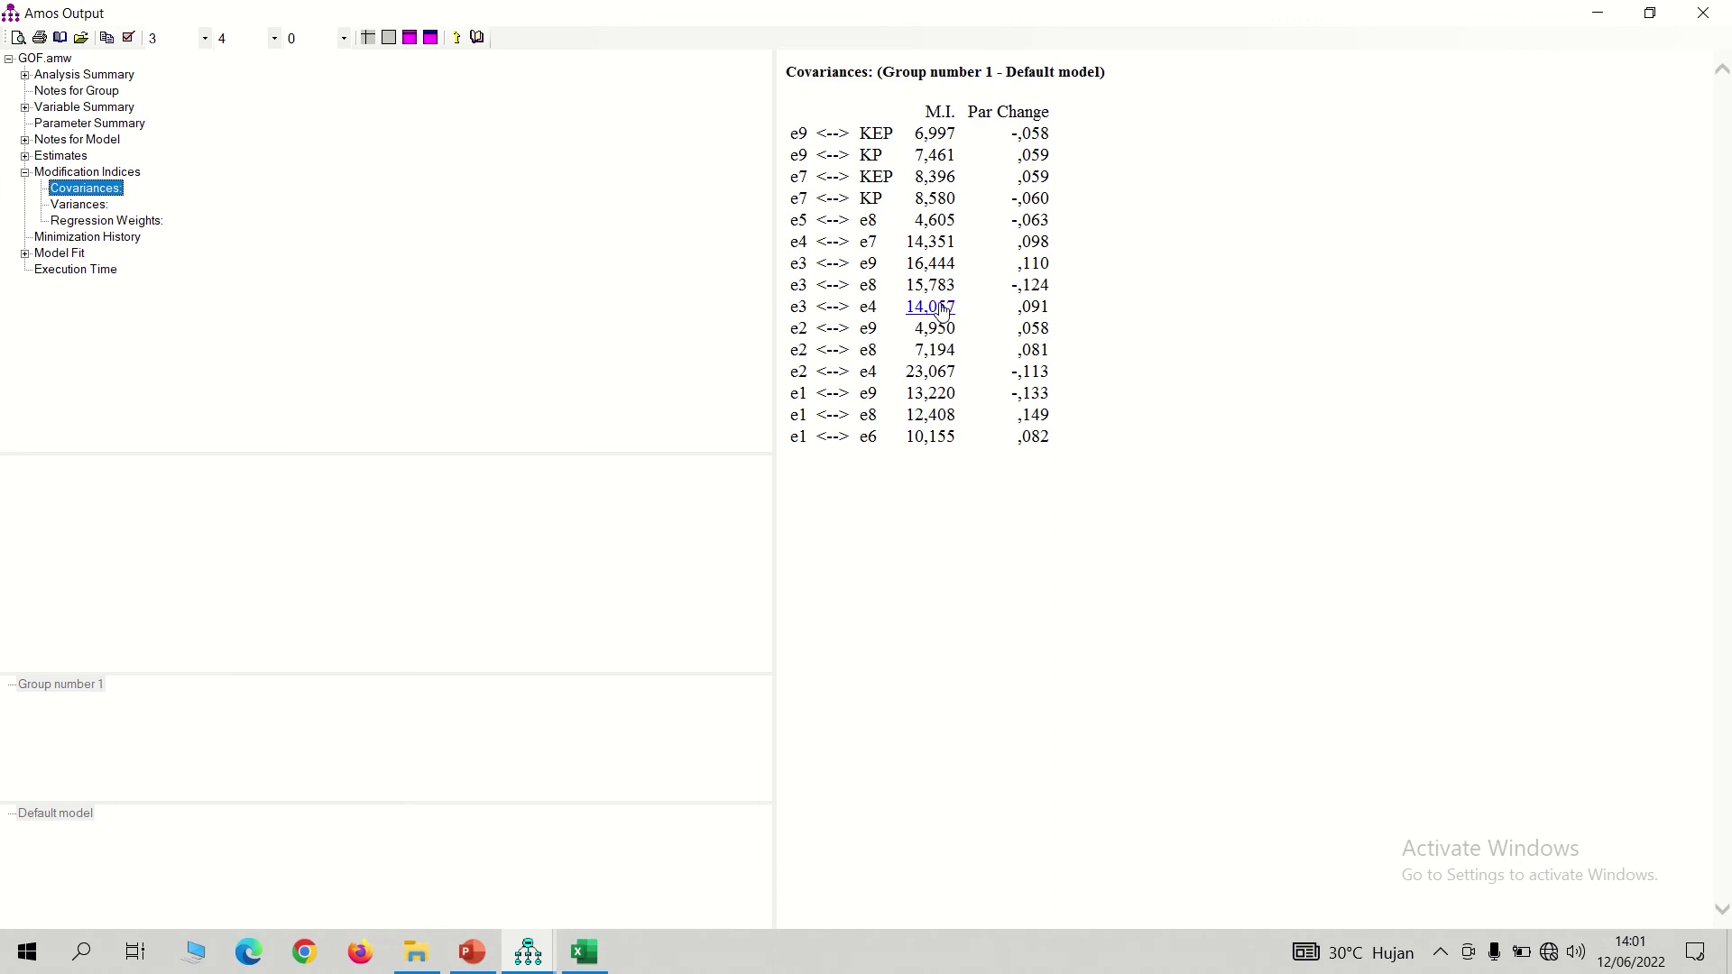
key(alt+Tab)
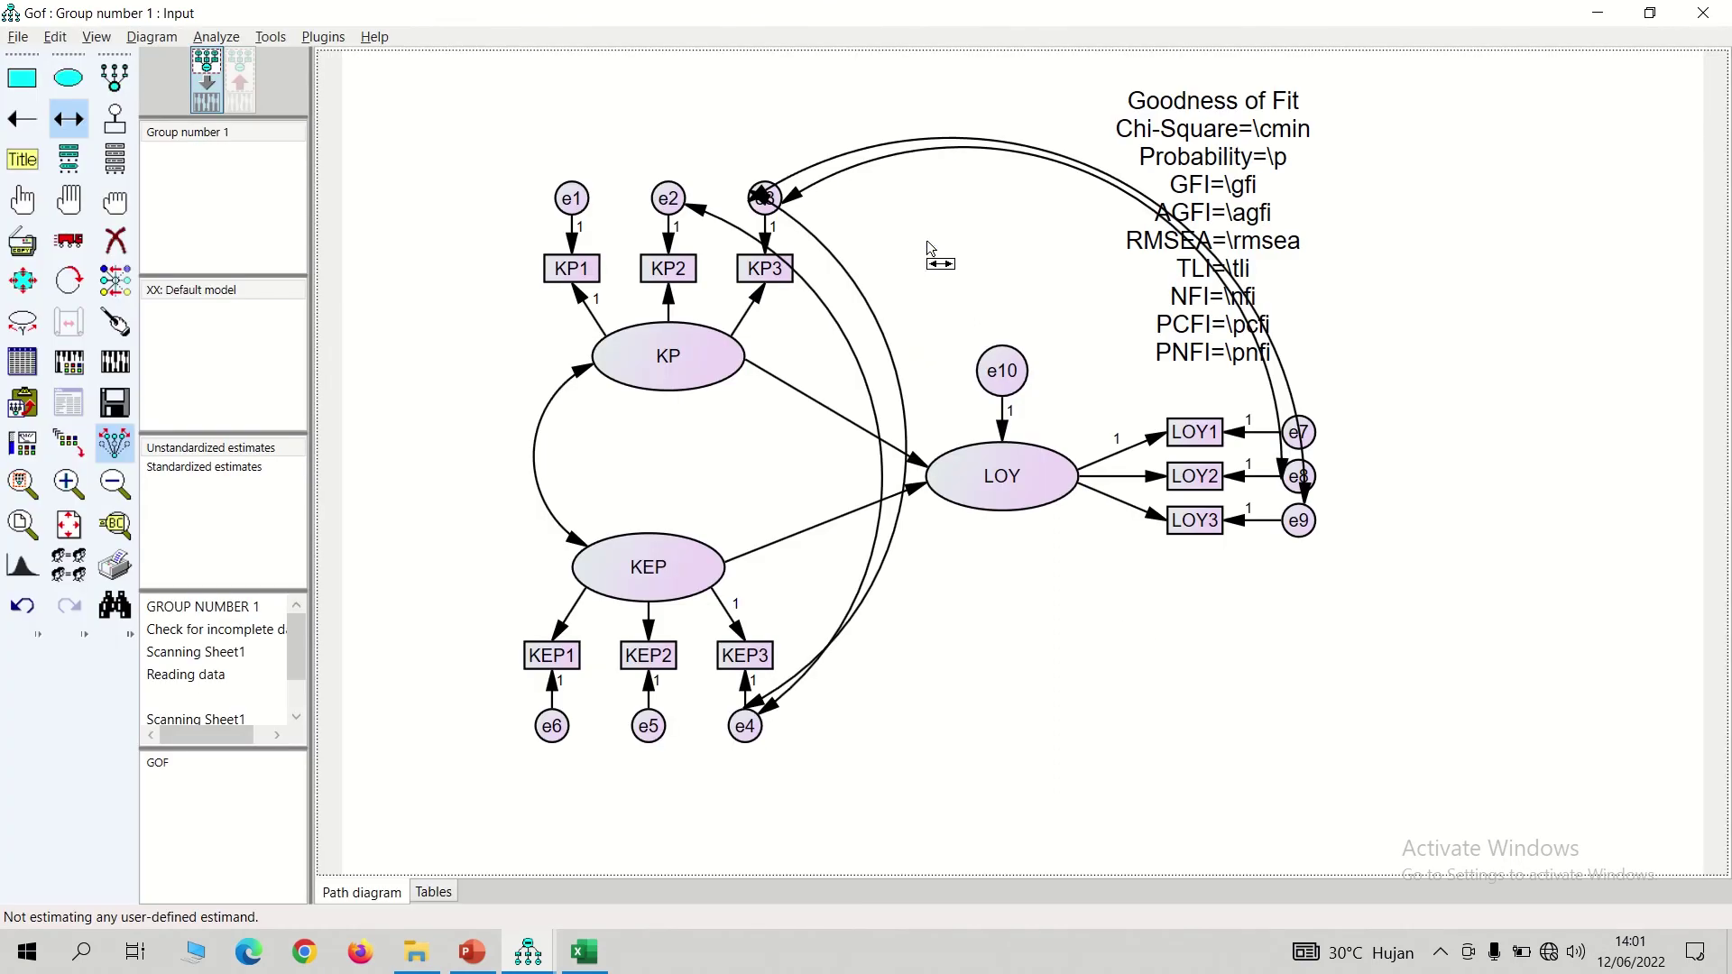
mouse_move(745, 726)
mouse_down()
mouse_move(1246, 650)
mouse_move(1320, 504)
mouse_move(1308, 451)
mouse_move(1144, 591)
mouse_move(873, 734)
mouse_move(746, 722)
mouse_move(744, 742)
mouse_up()
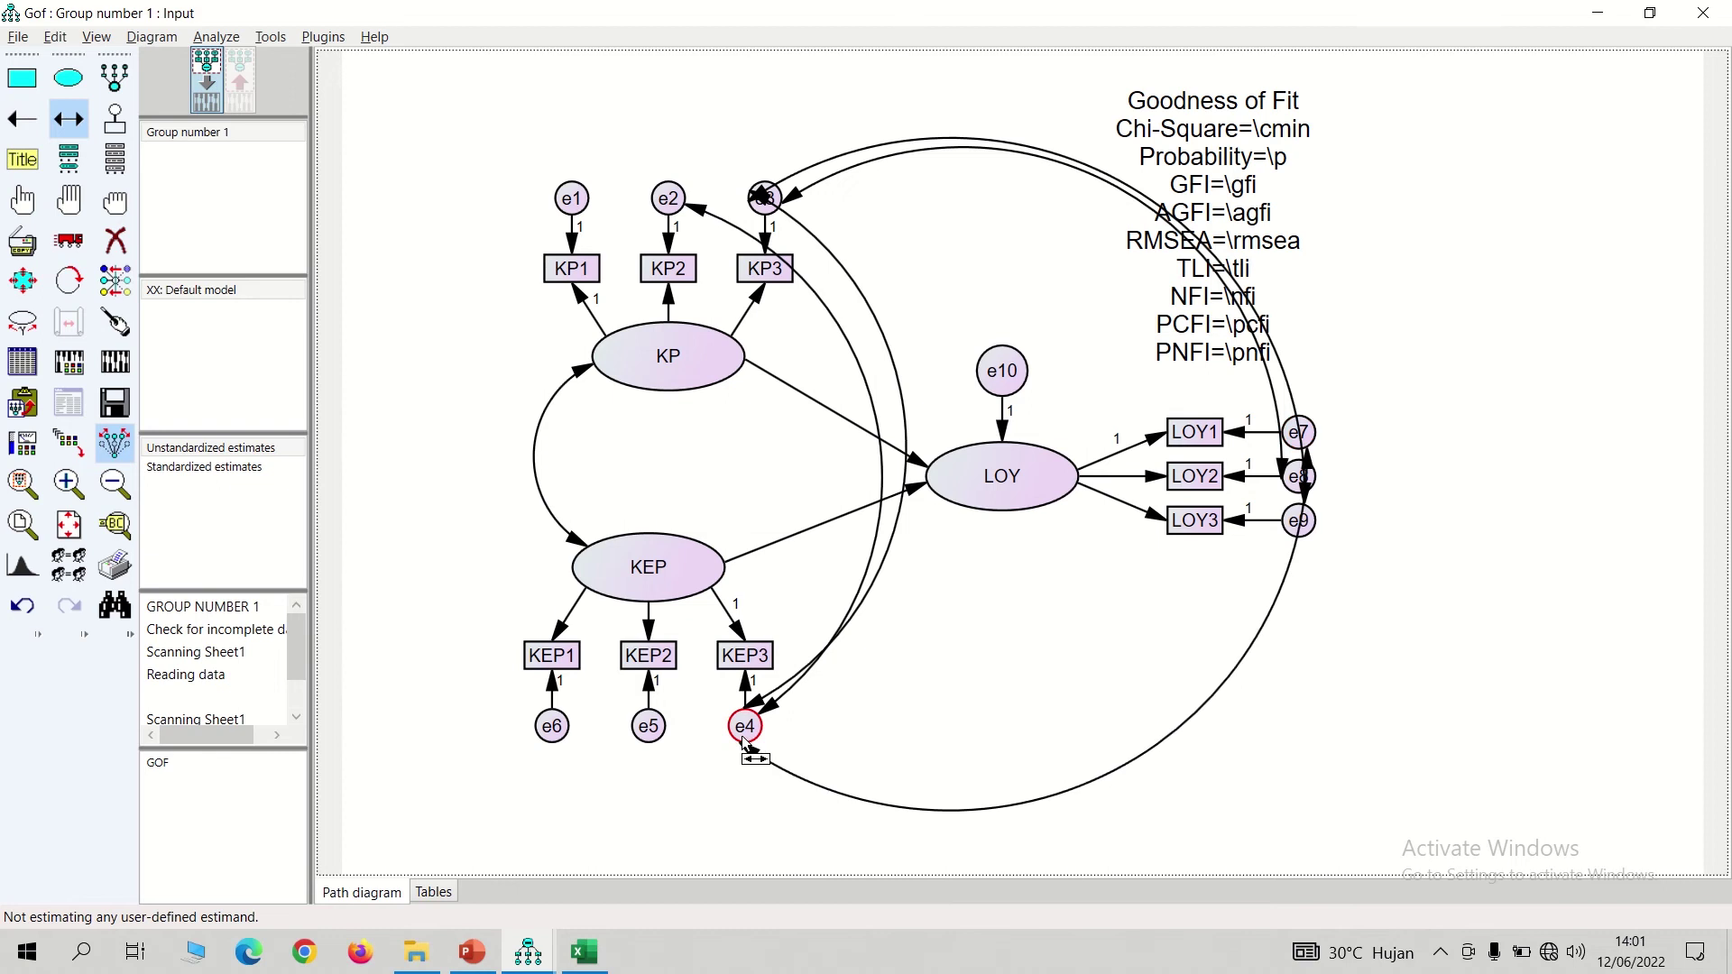
key(alt+Tab)
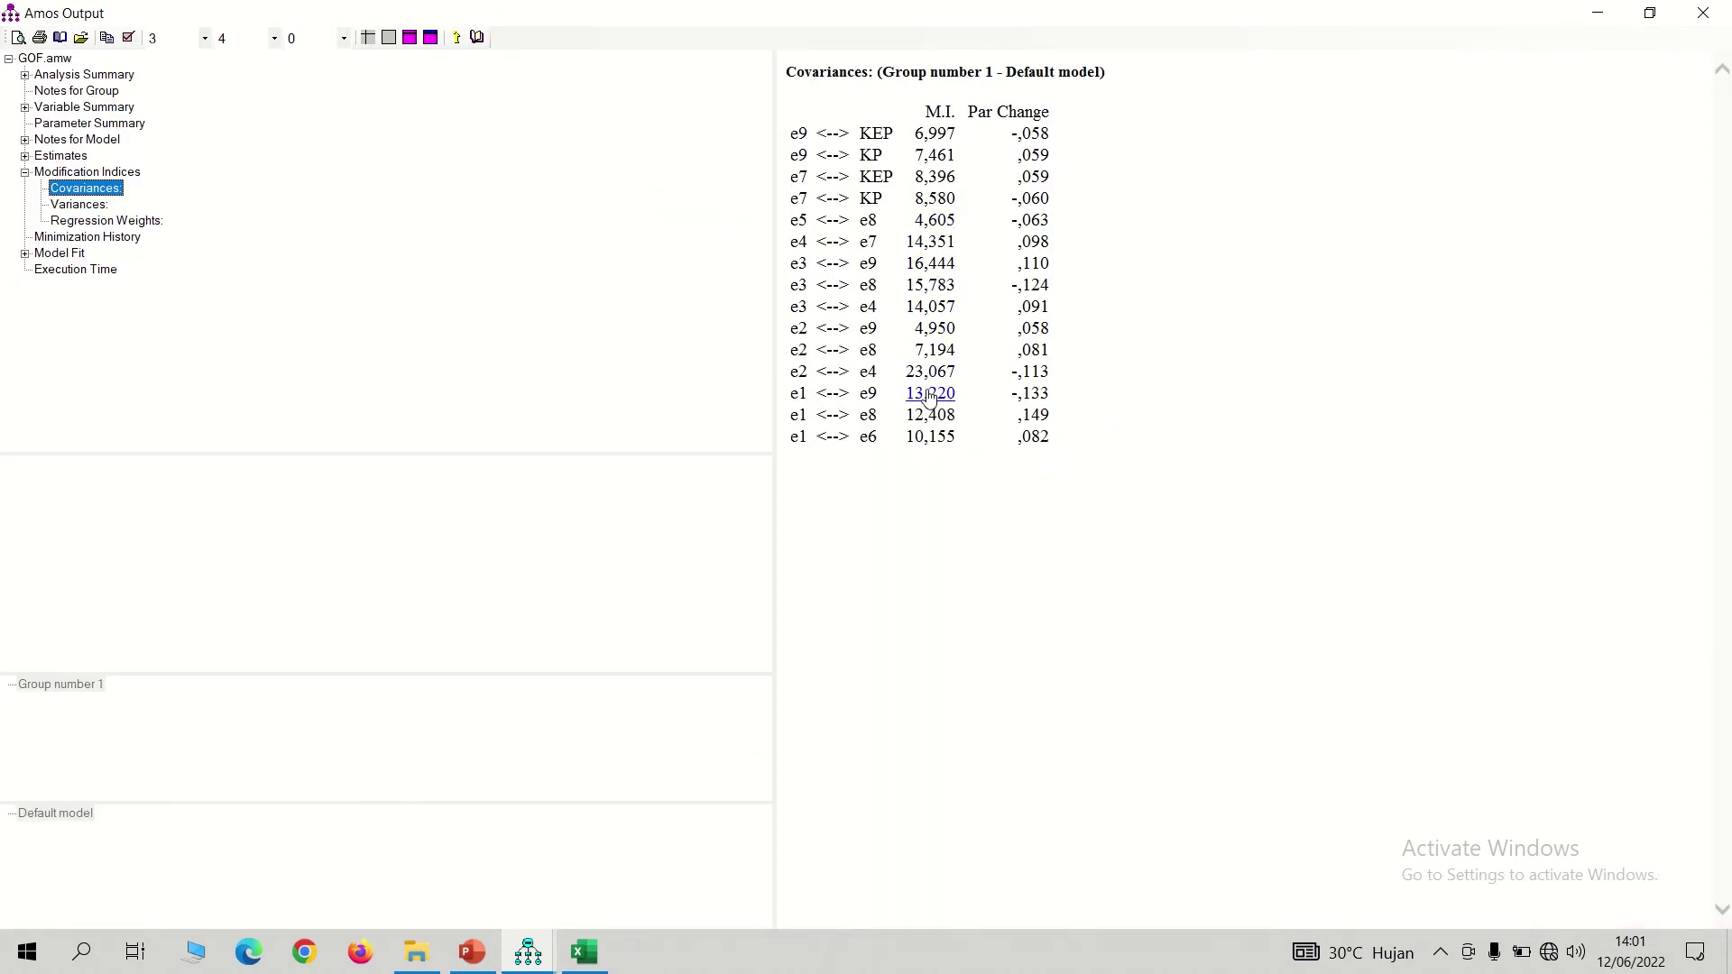
key(alt+Tab)
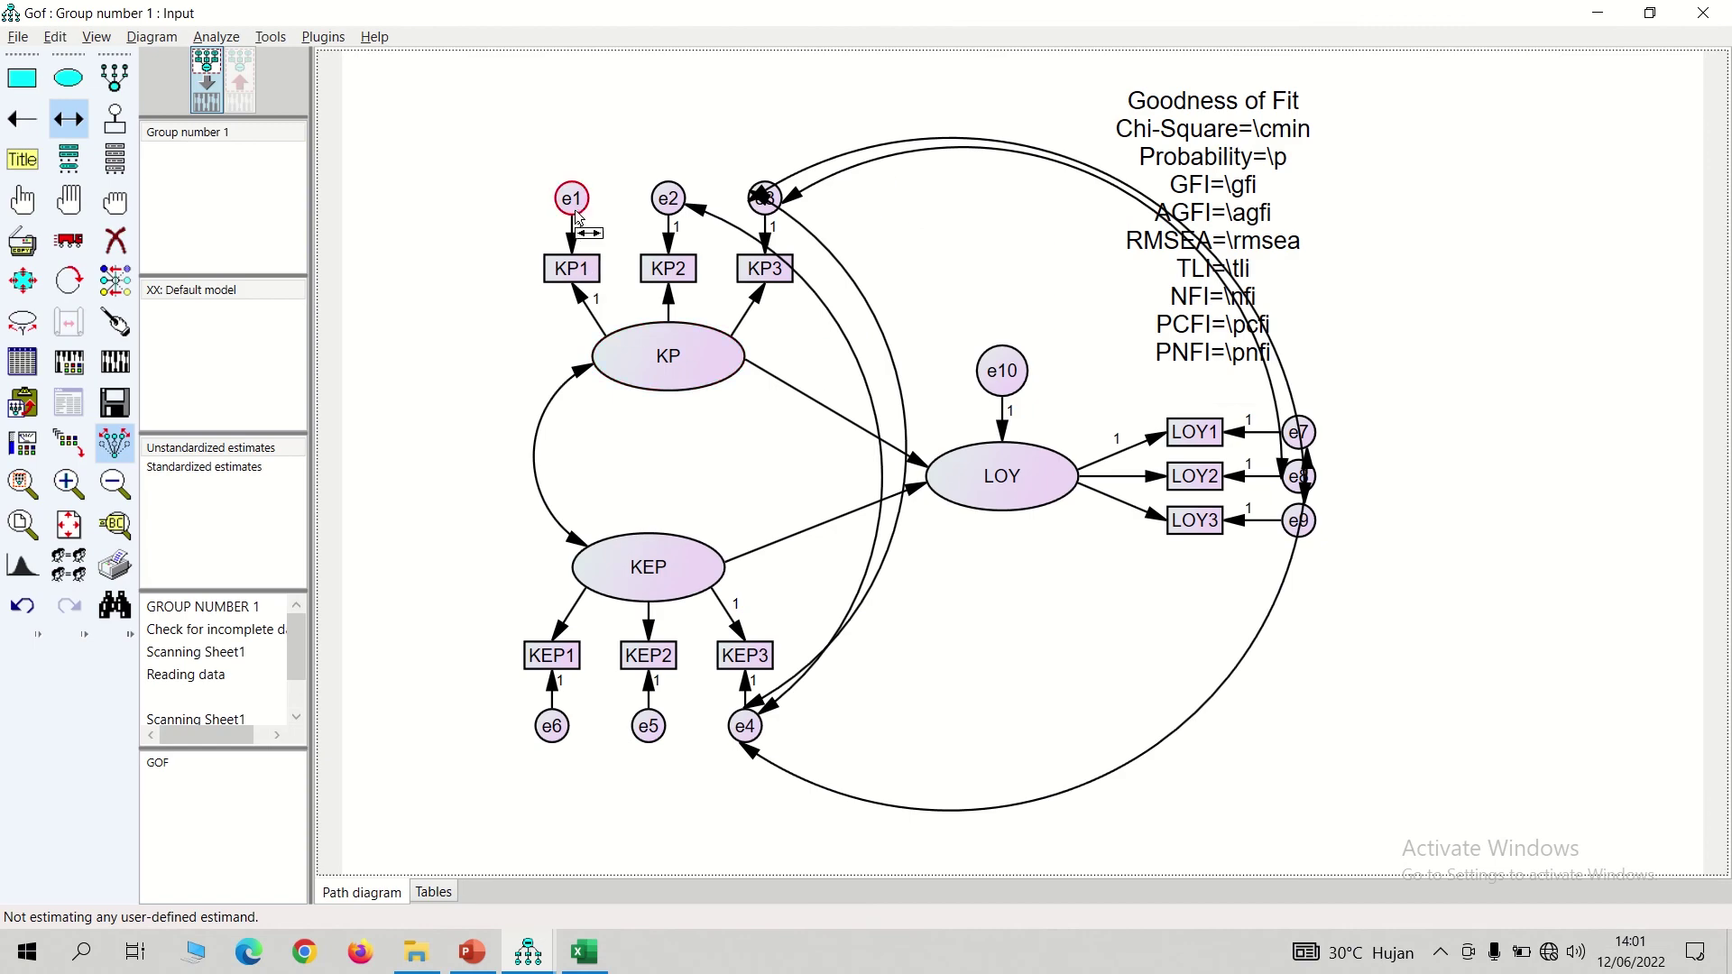
mouse_move(578, 211)
mouse_down()
mouse_move(1182, 342)
mouse_move(1301, 539)
mouse_up()
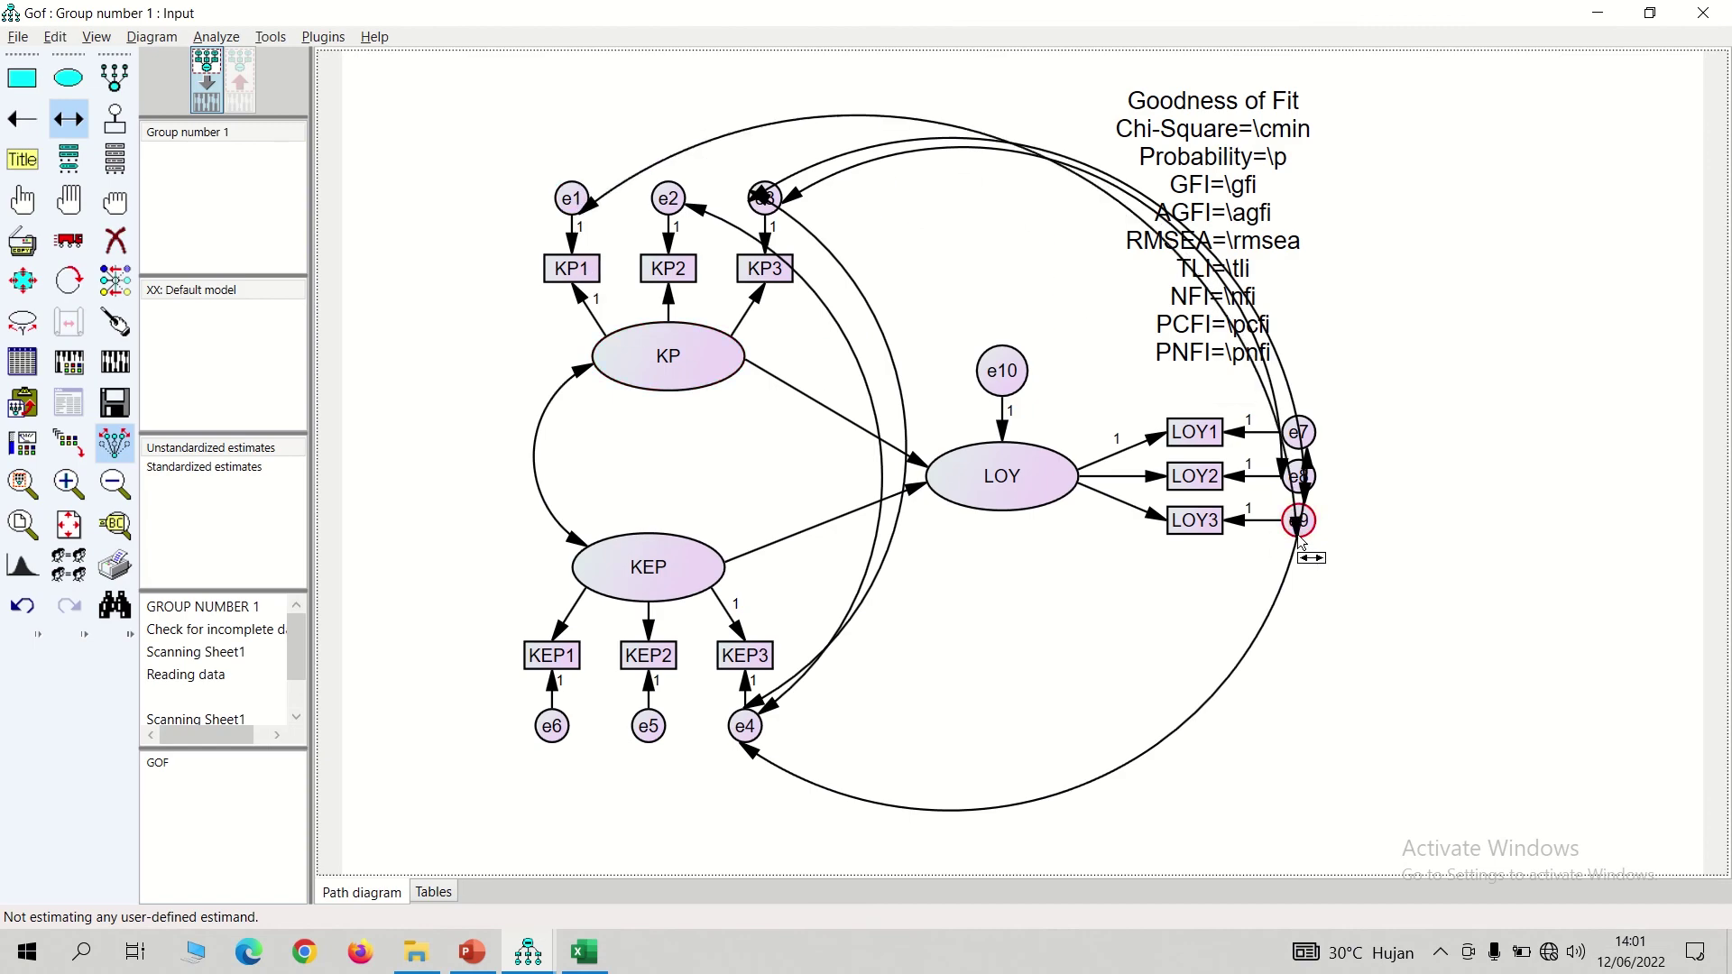
Add covariance arrows between e1 and e8 and between e1 and e6, following the covariance modification indices
key(alt+Tab)
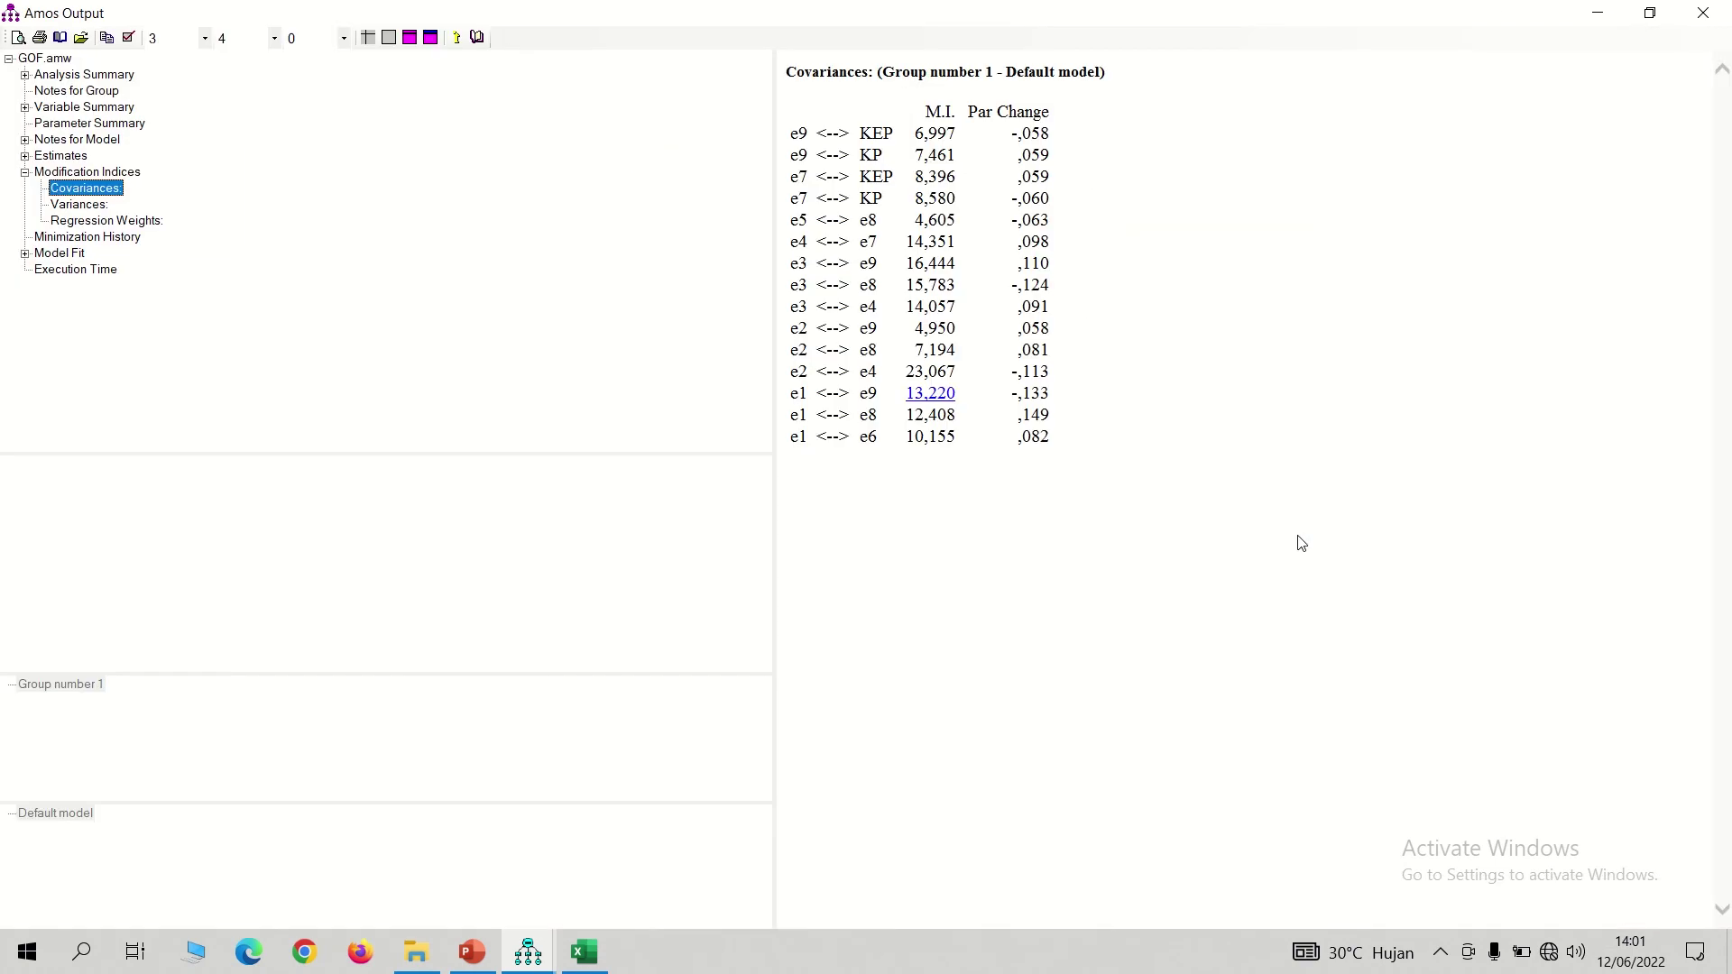
click(933, 416)
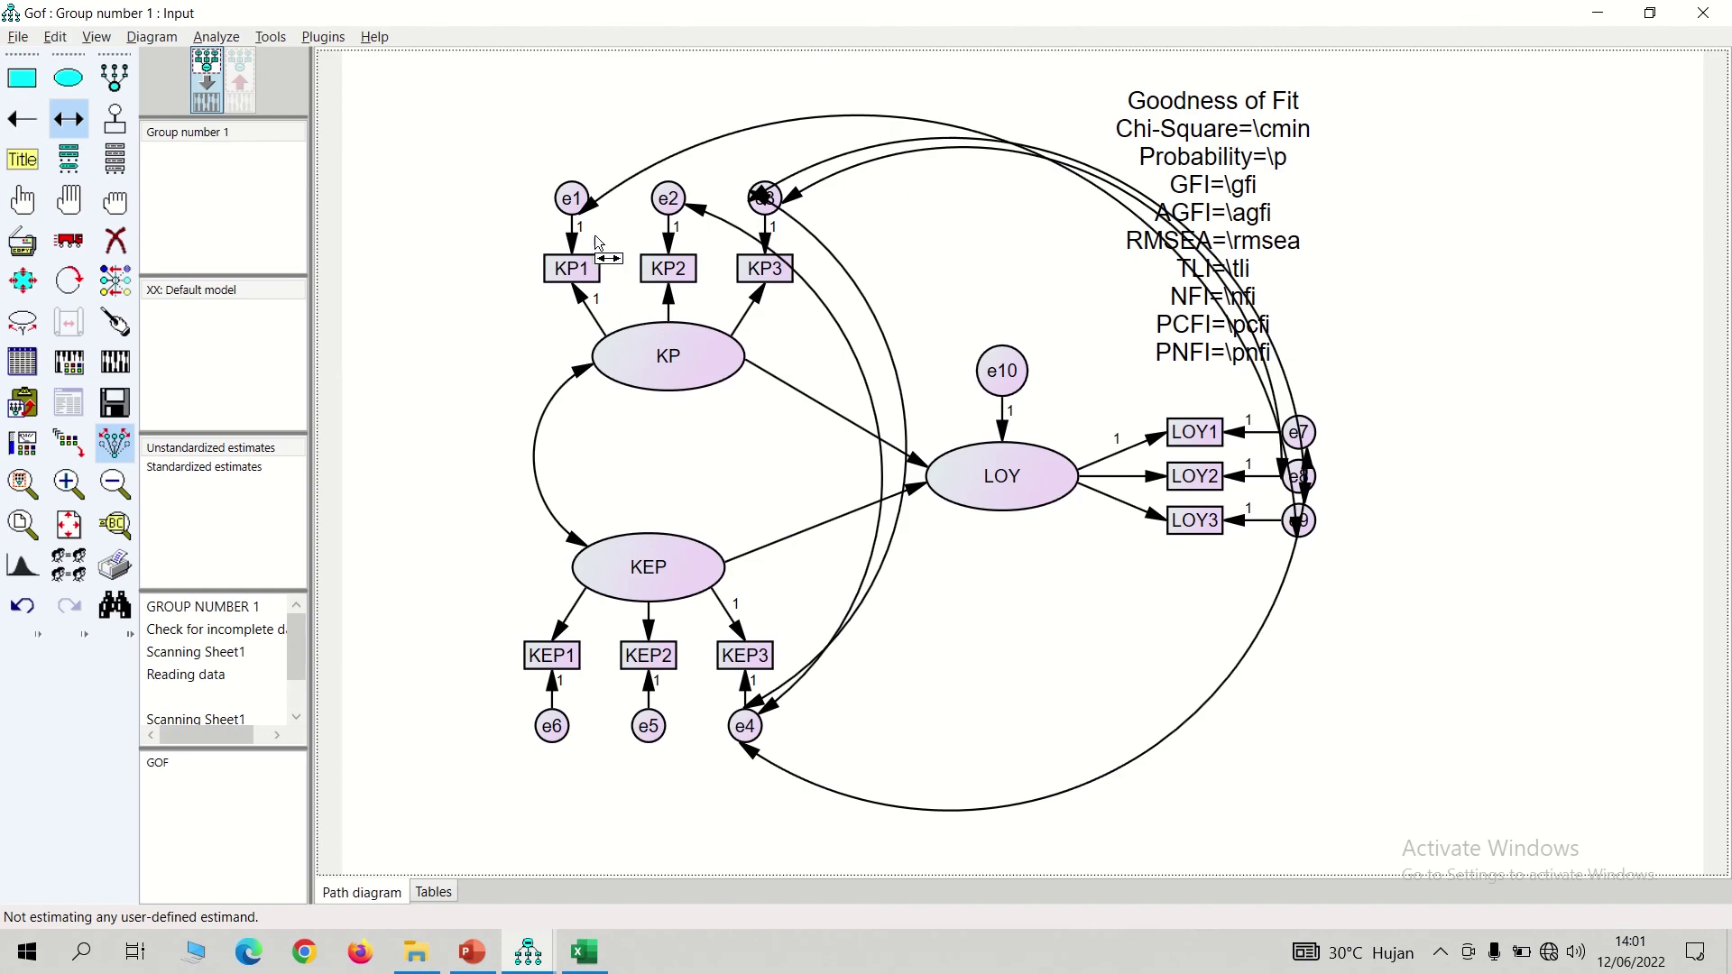
drag(1250, 407, 1300, 477)
key(alt+Tab)
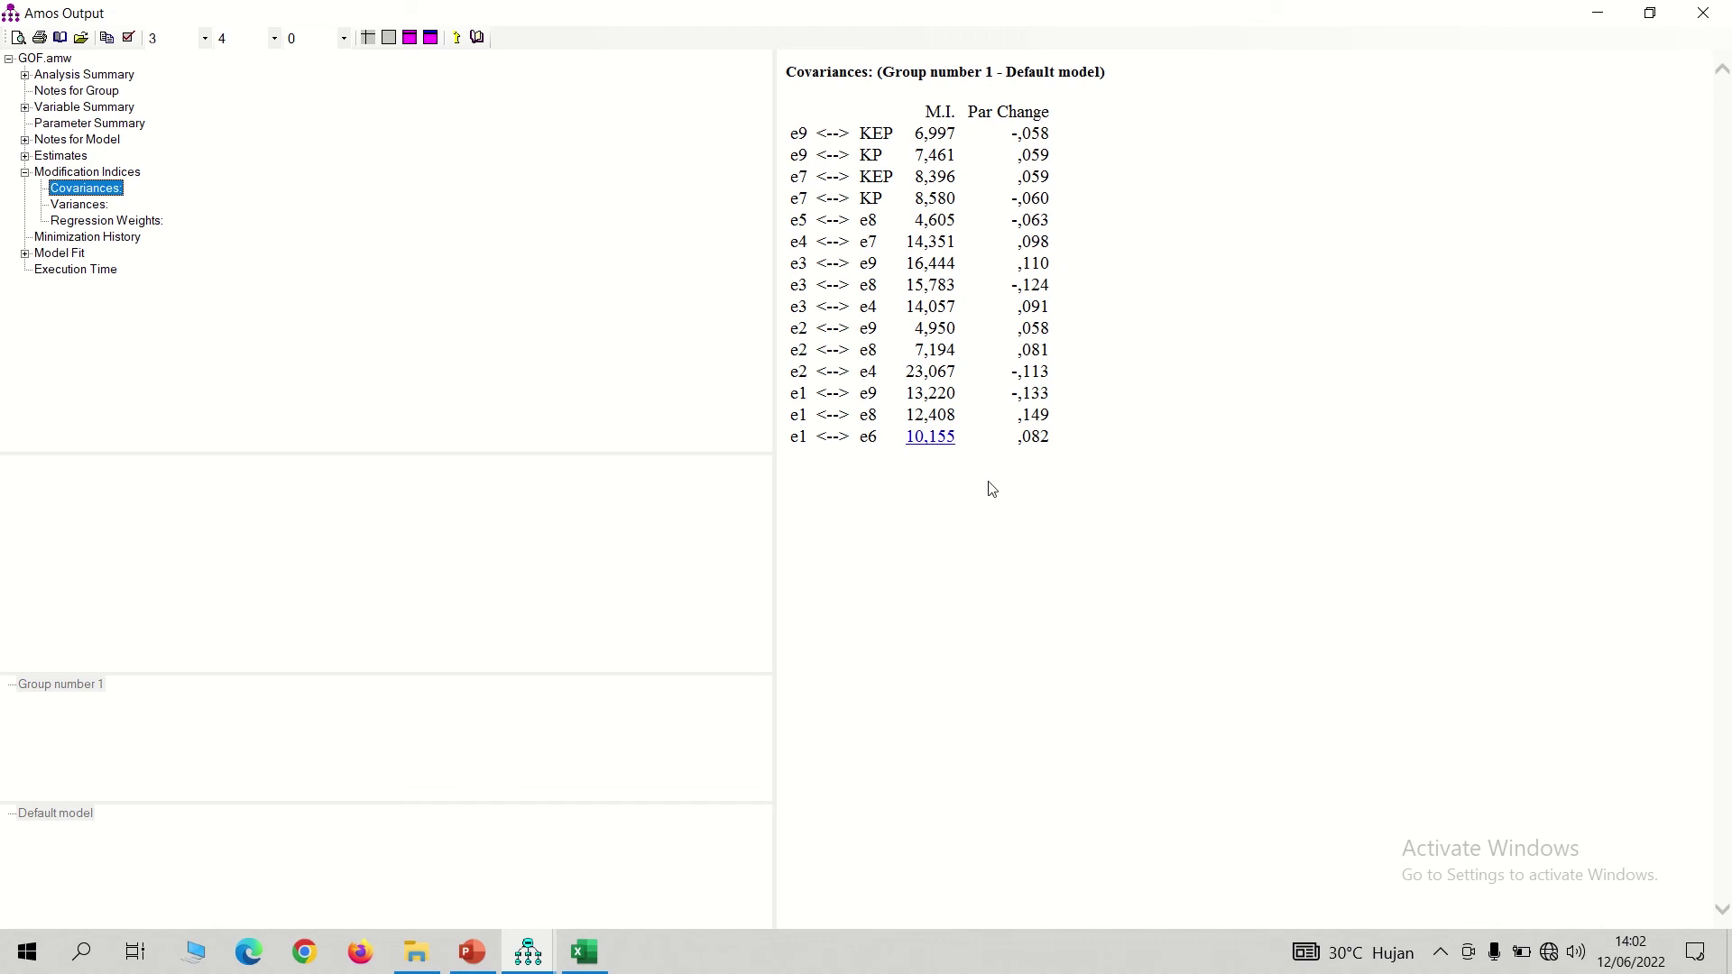
key(alt+Tab)
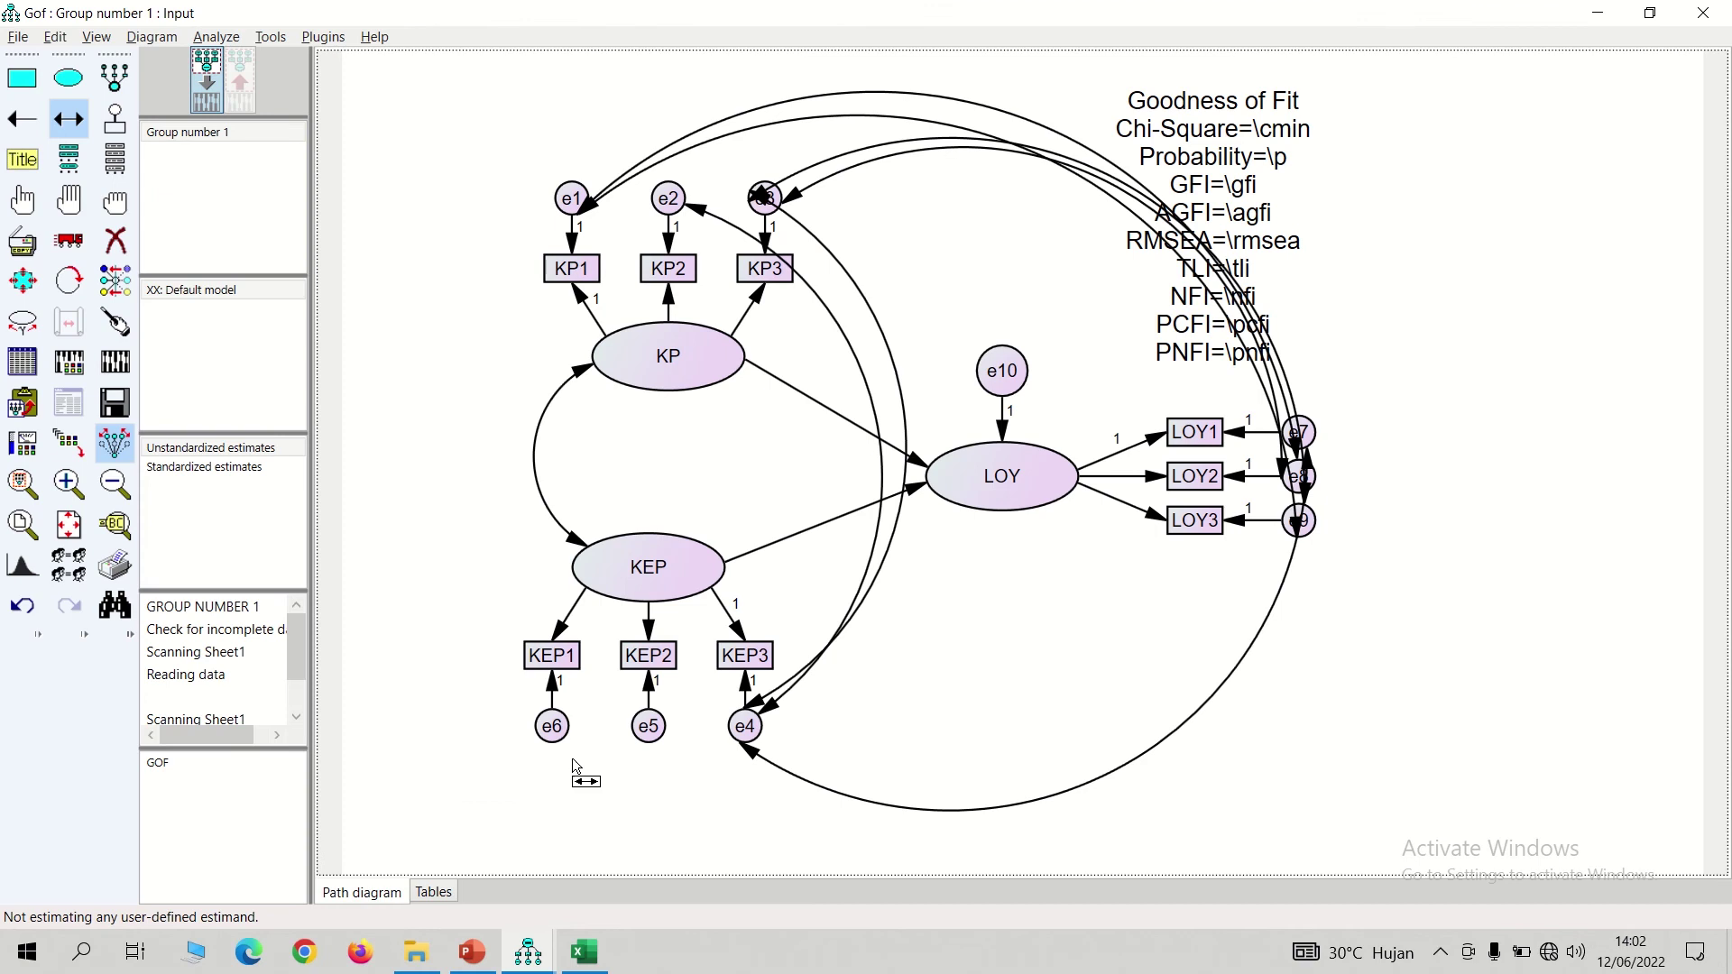
drag(553, 724, 571, 200)
Touch up the covariance arrow attachments at error terms e1, e2, e3, e7, e8, e9, e4 and e6, and save the model
click(114, 322)
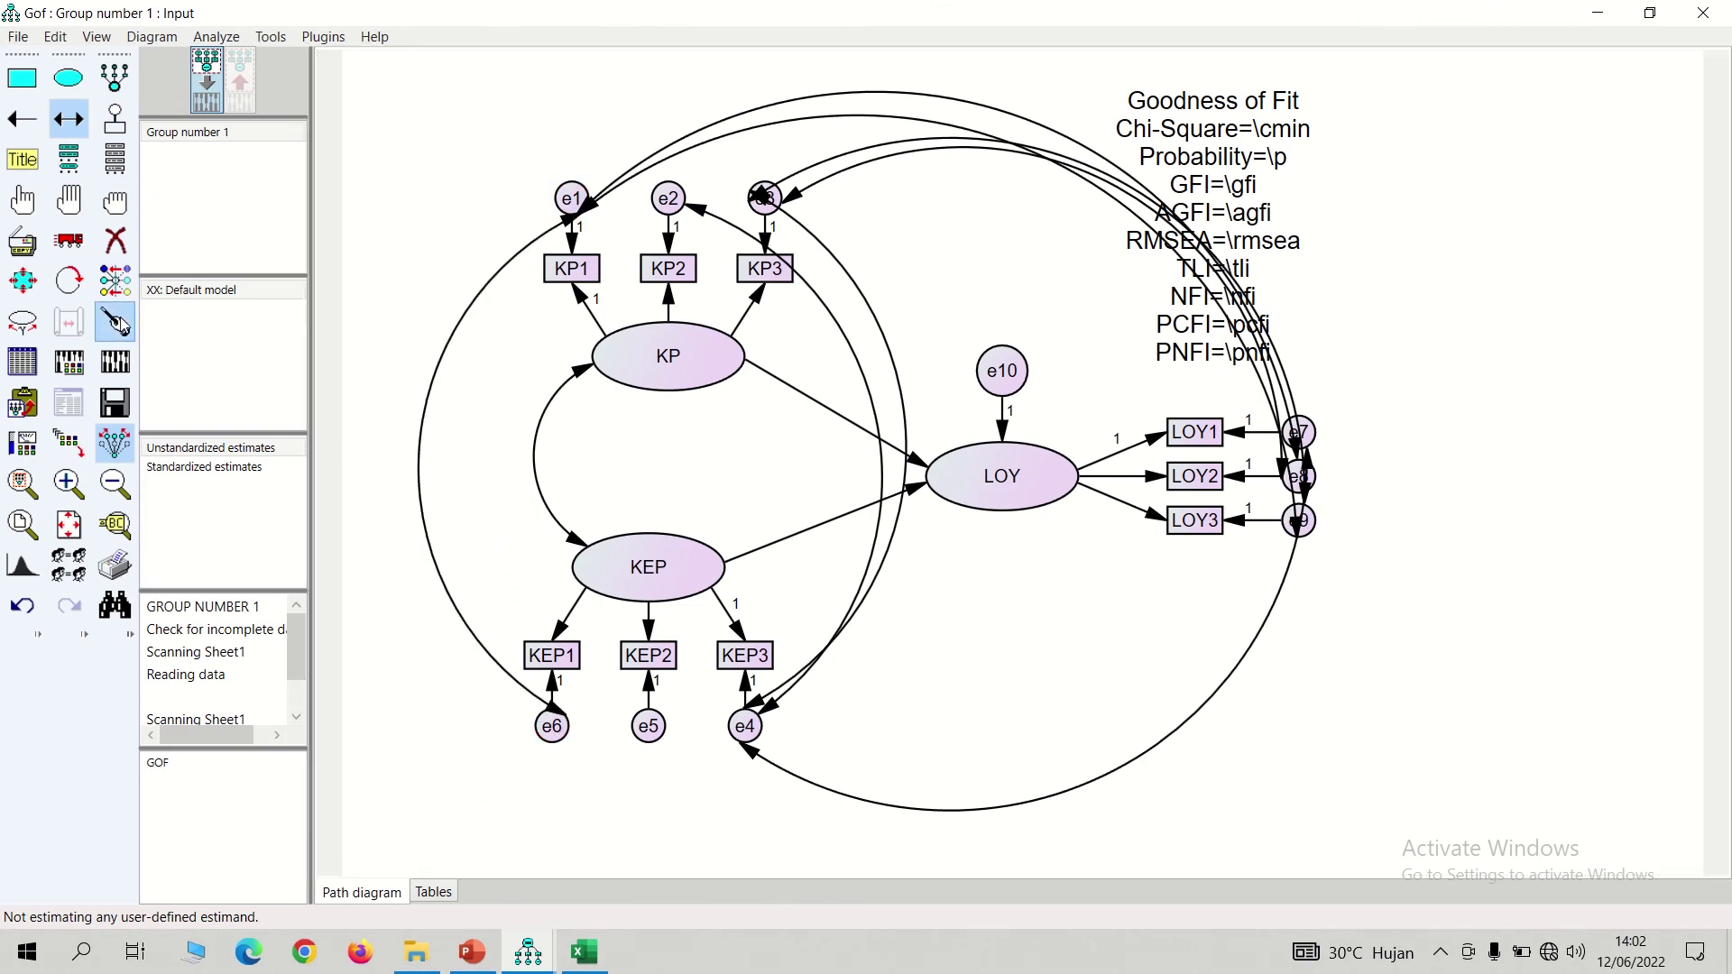
click(577, 207)
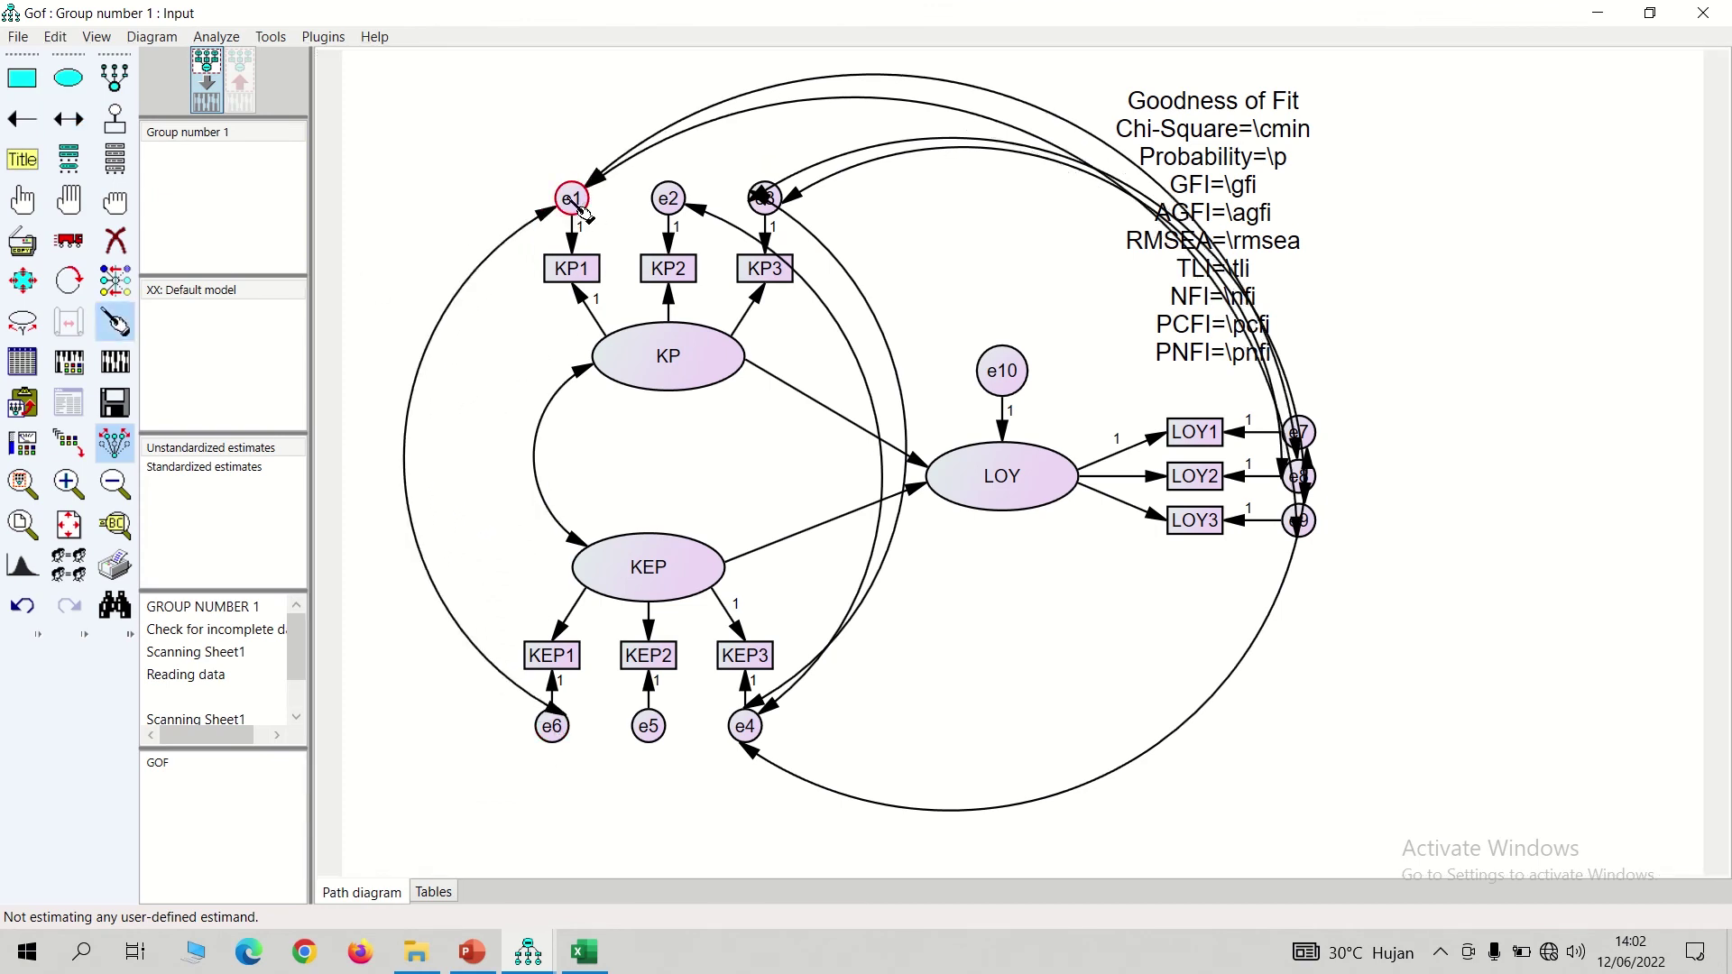
click(672, 206)
click(770, 212)
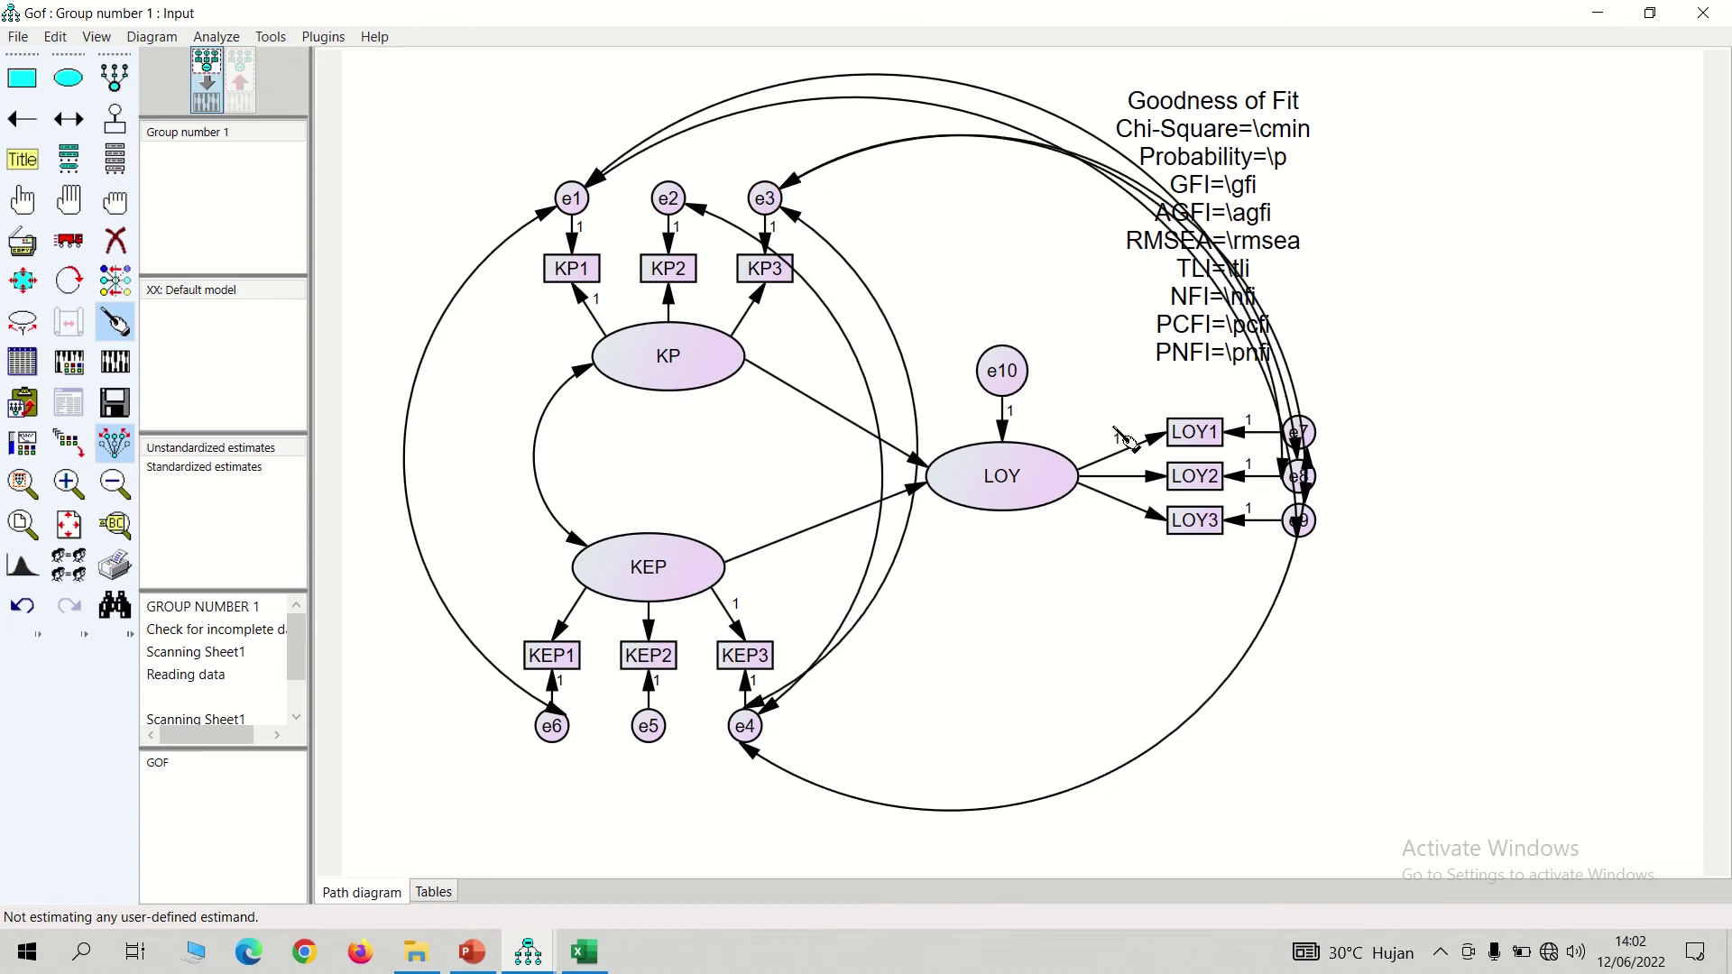
click(1302, 435)
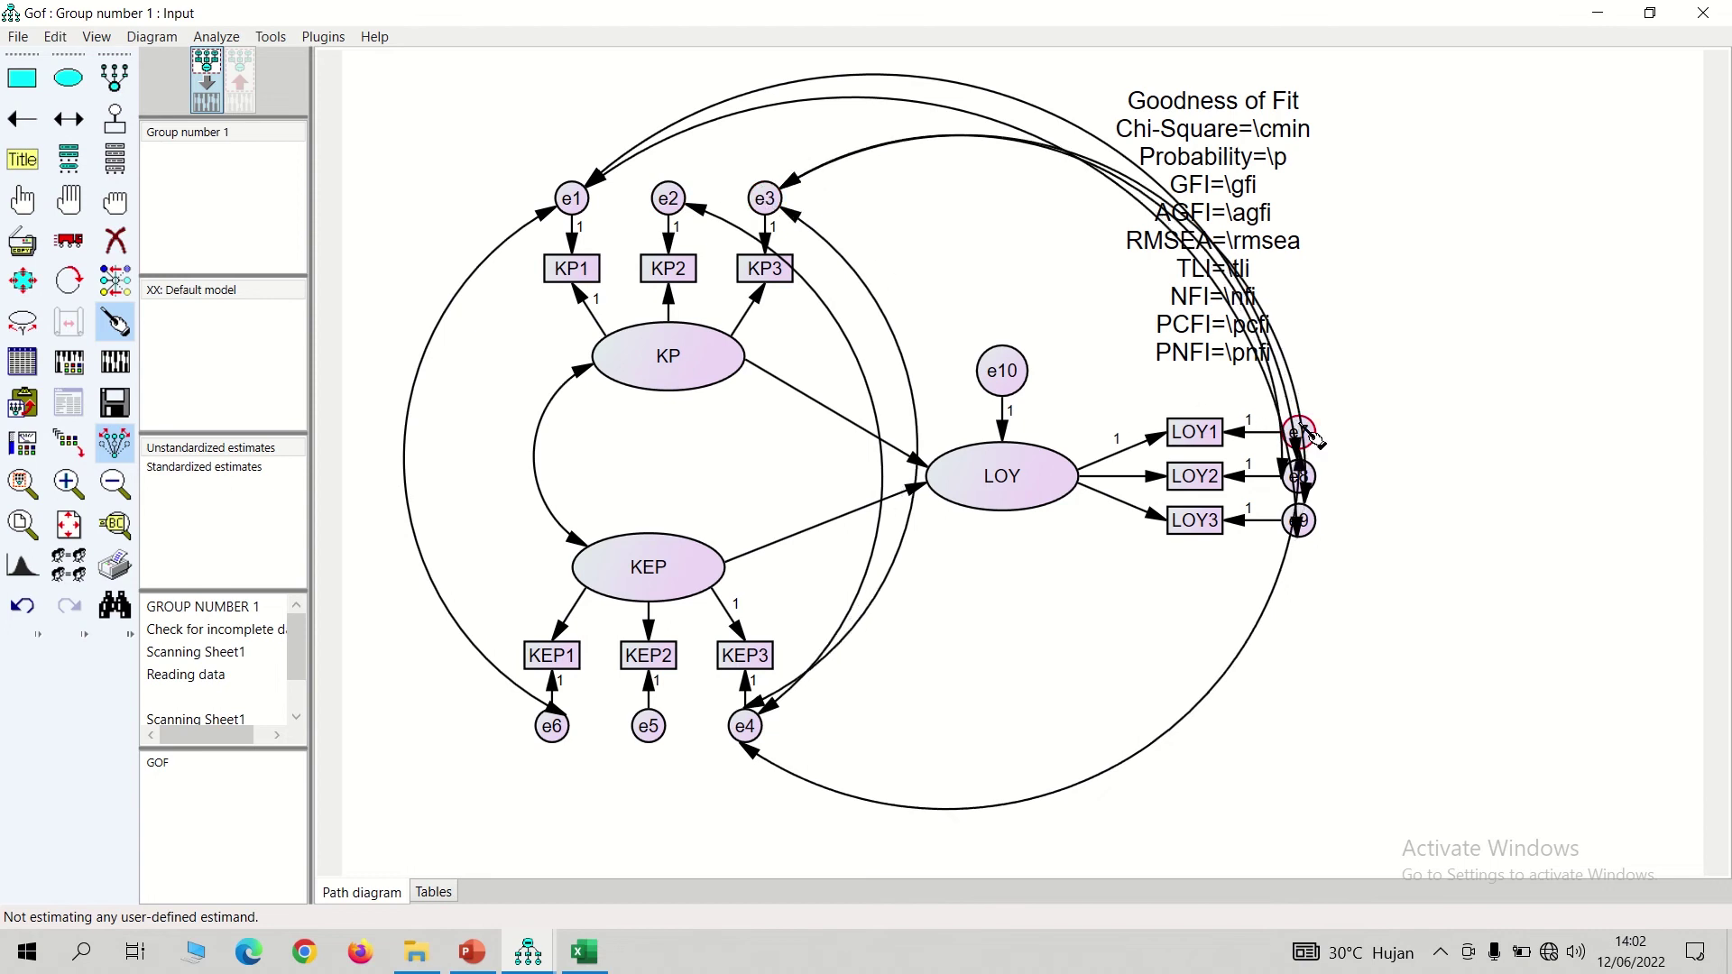
click(1308, 476)
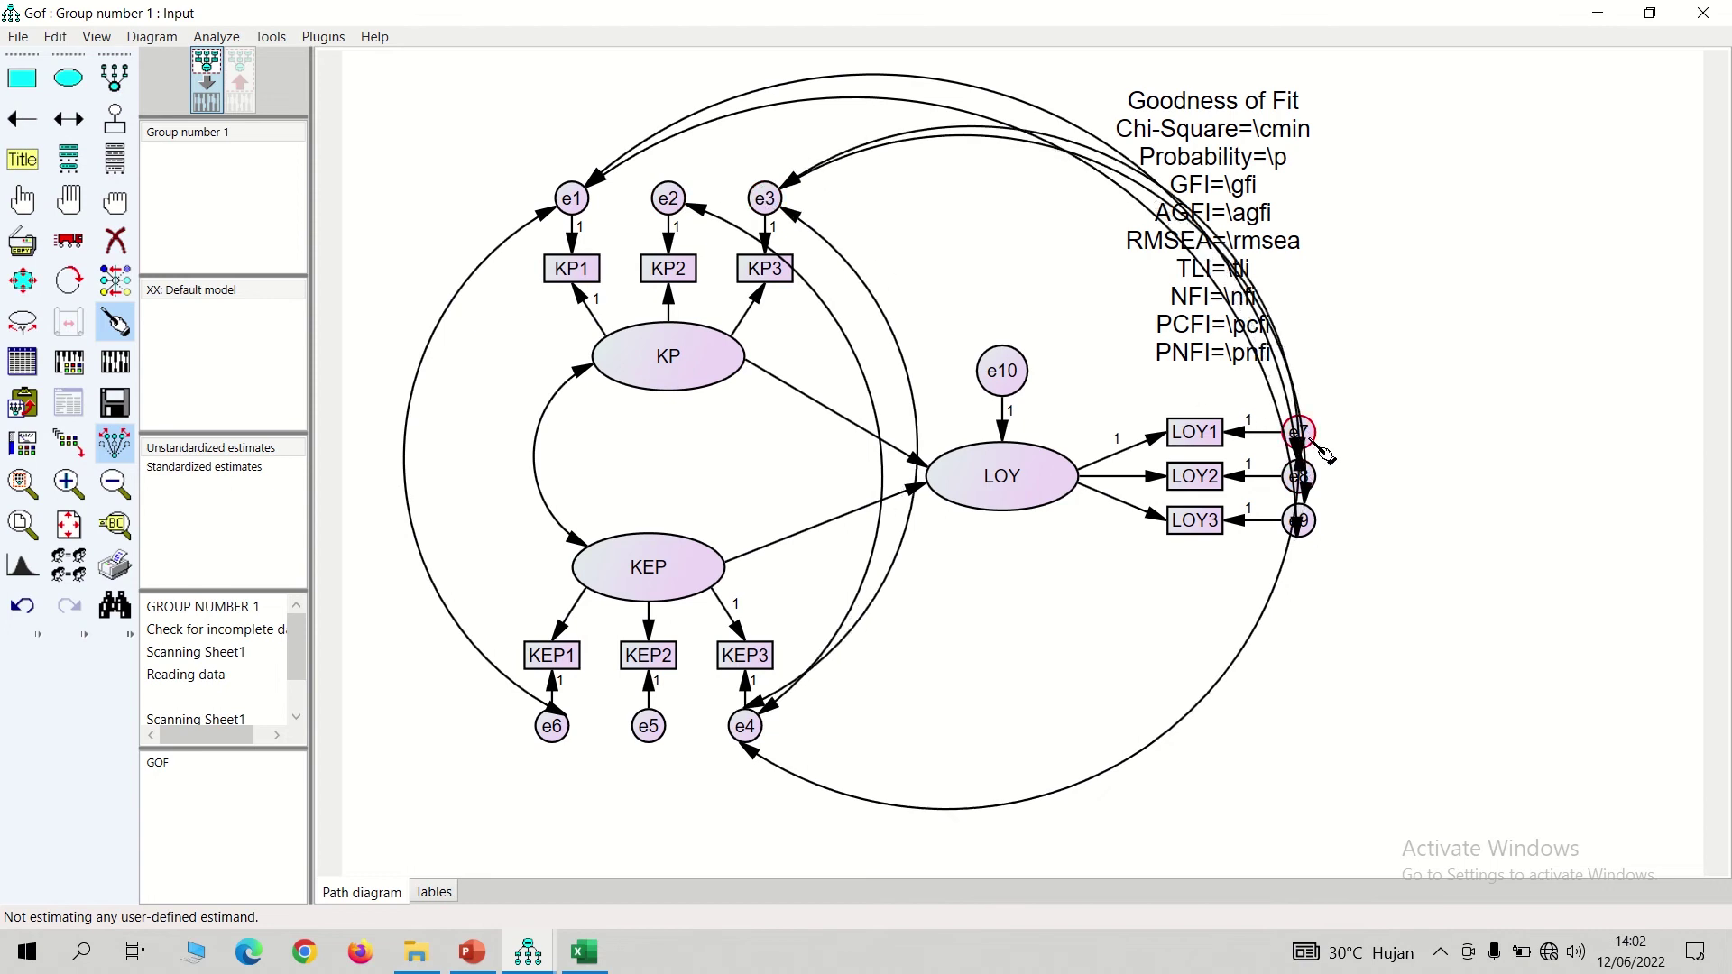
click(1305, 518)
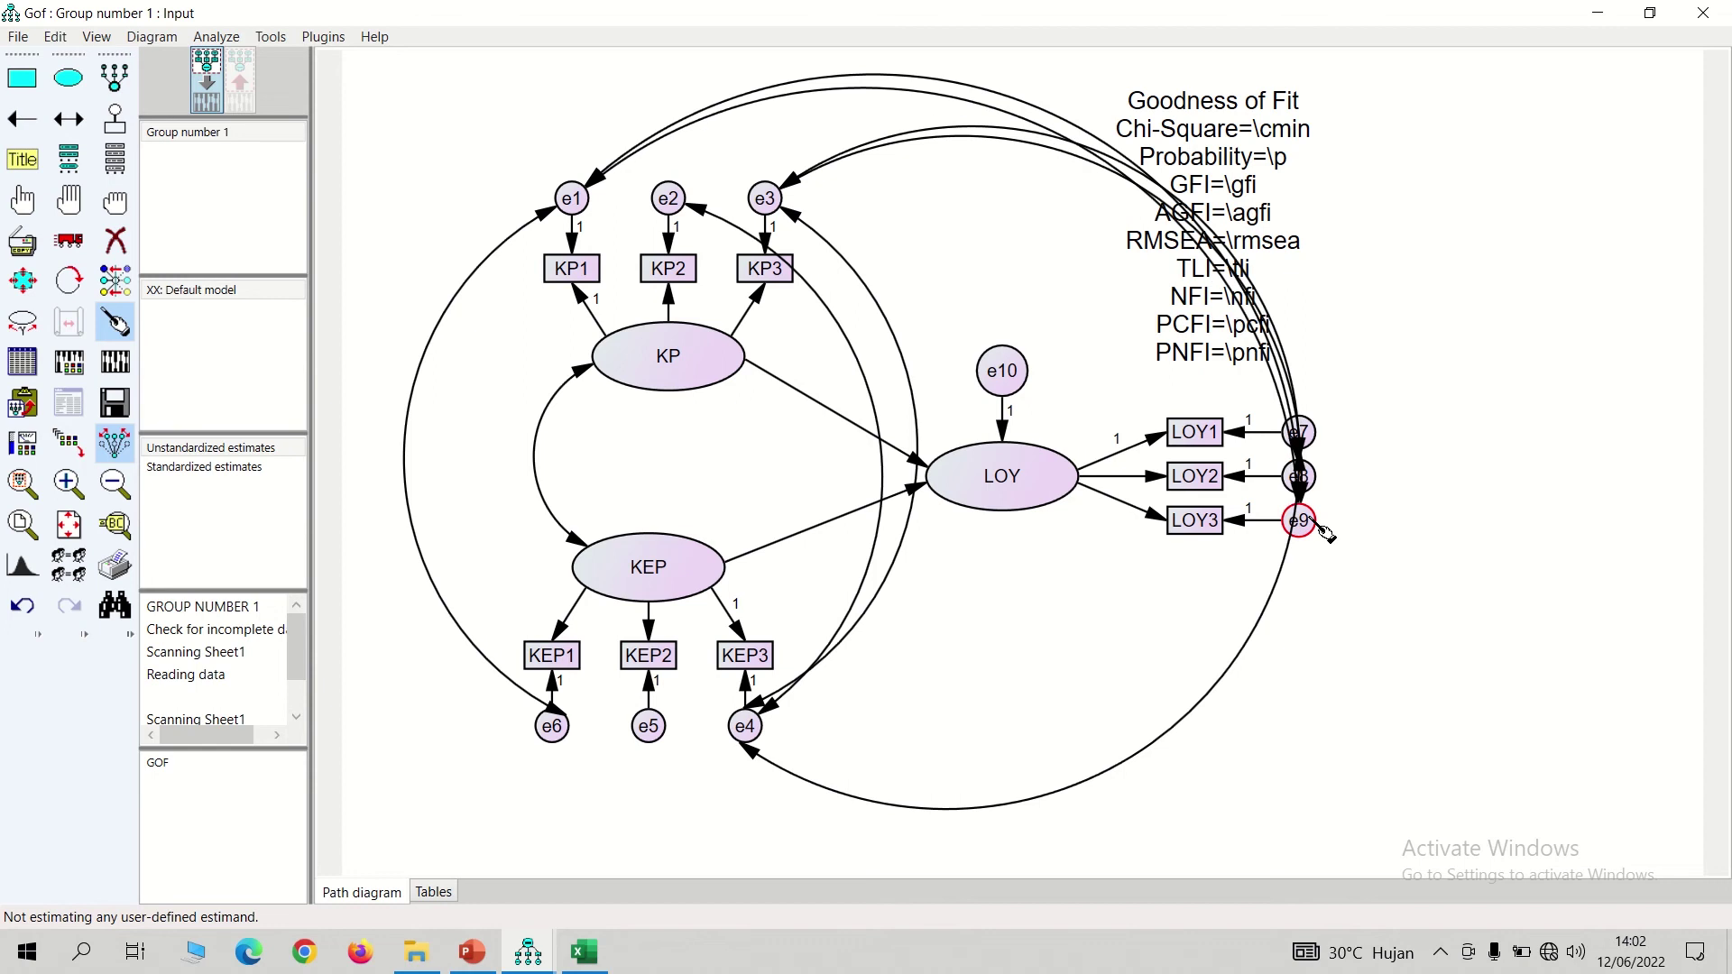
click(758, 729)
click(564, 740)
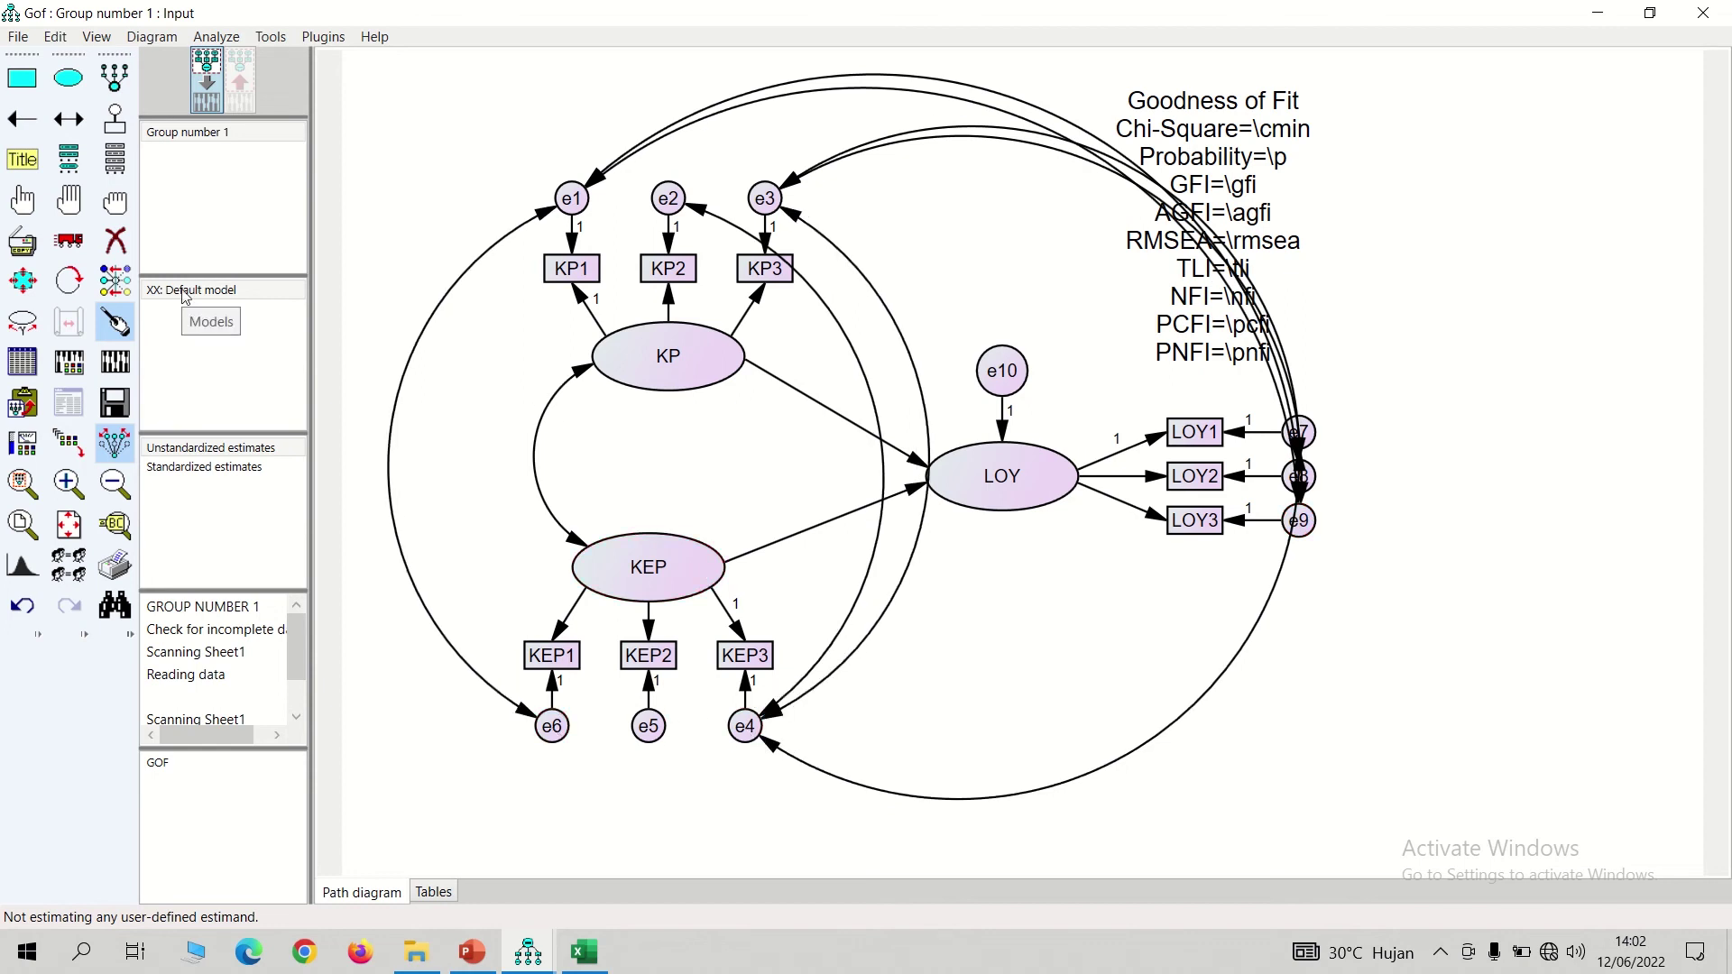
click(20, 37)
click(56, 166)
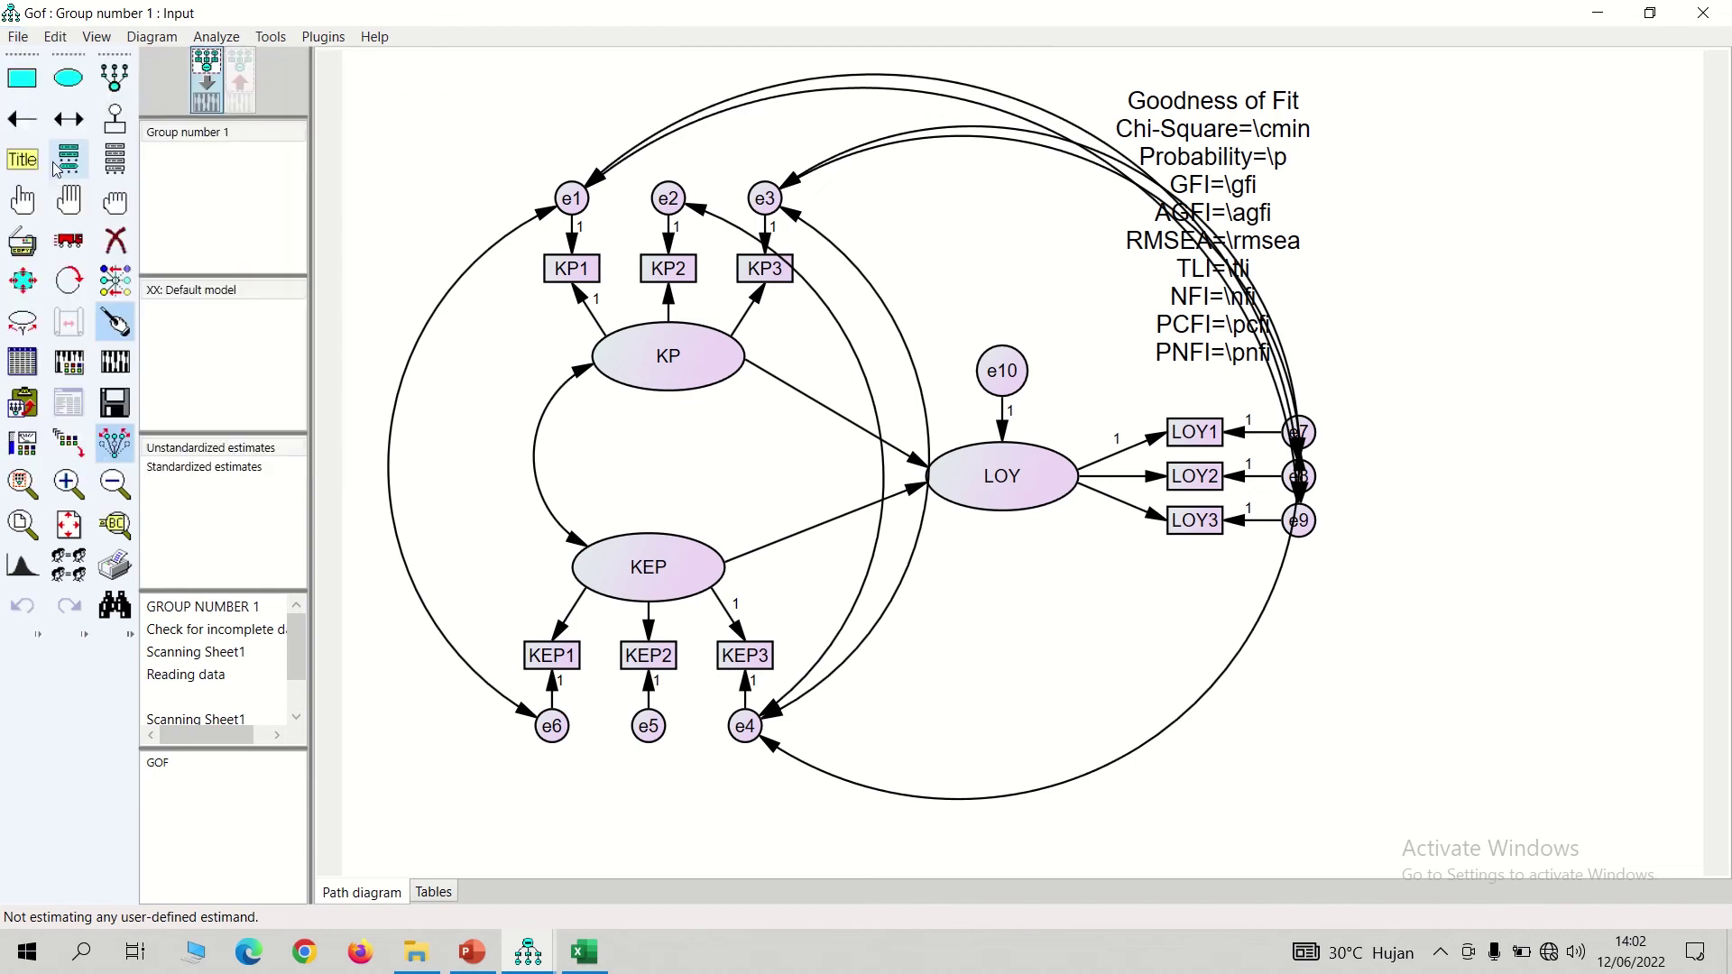
Move the Goodness of Fit caption clear of the covariance arrows, and calculate the estimates to display the output path diagram
click(69, 240)
drag(1268, 209, 1465, 213)
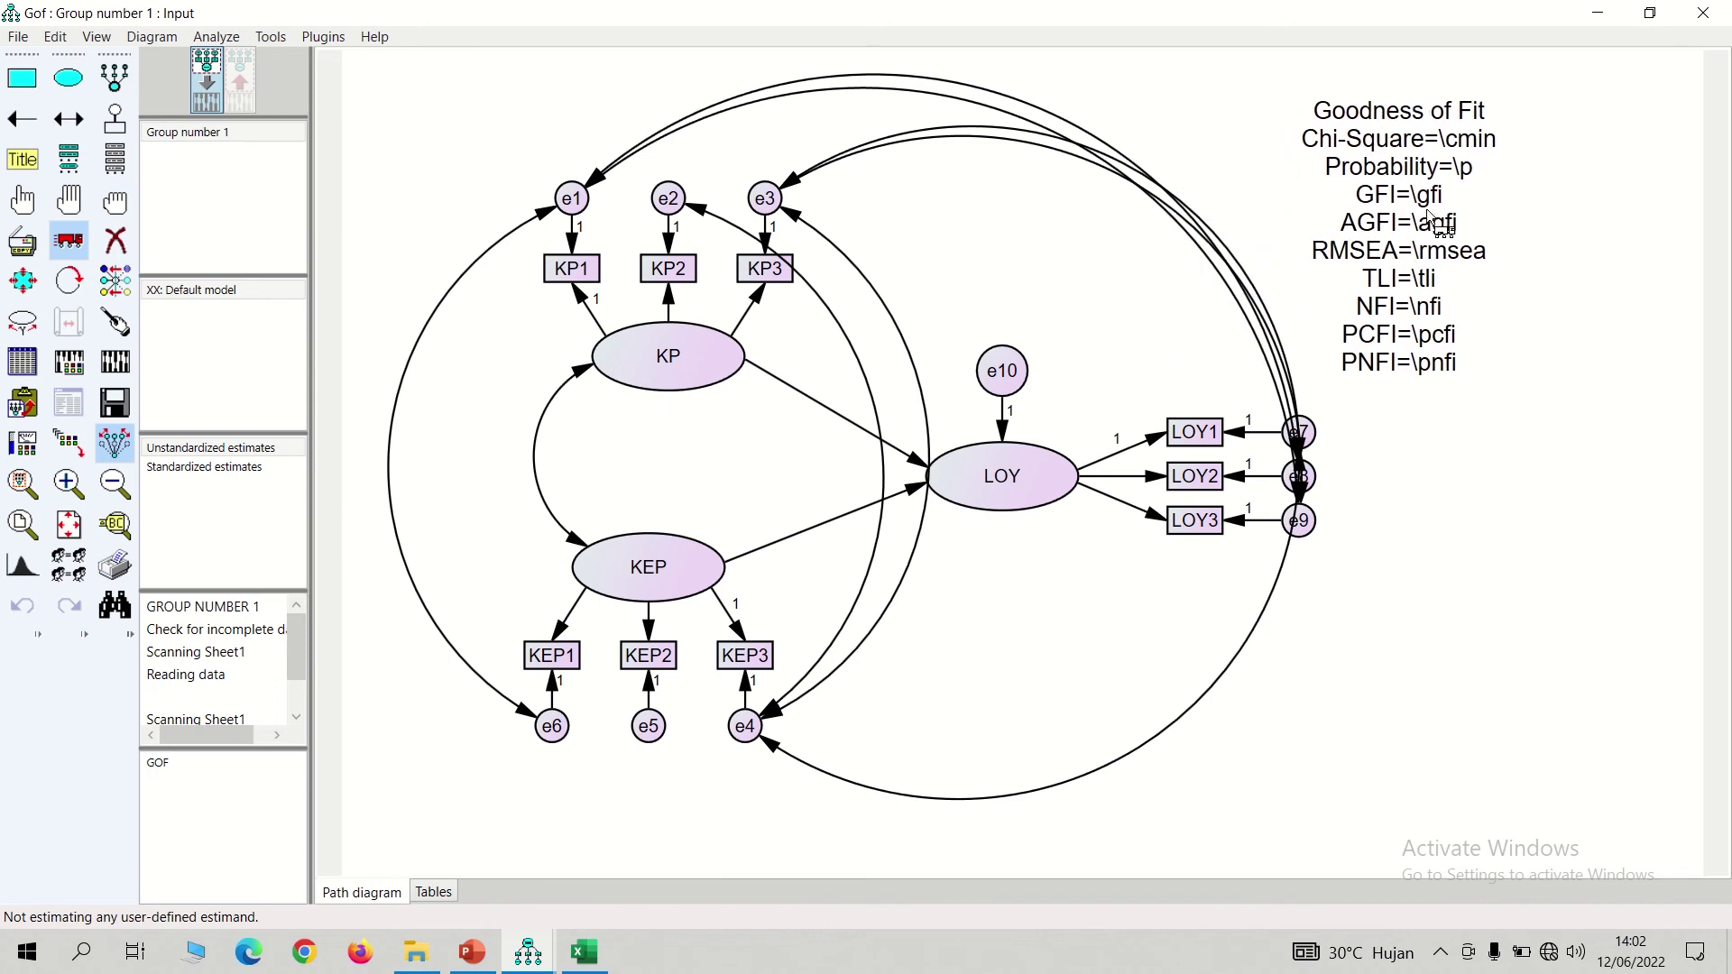
click(112, 363)
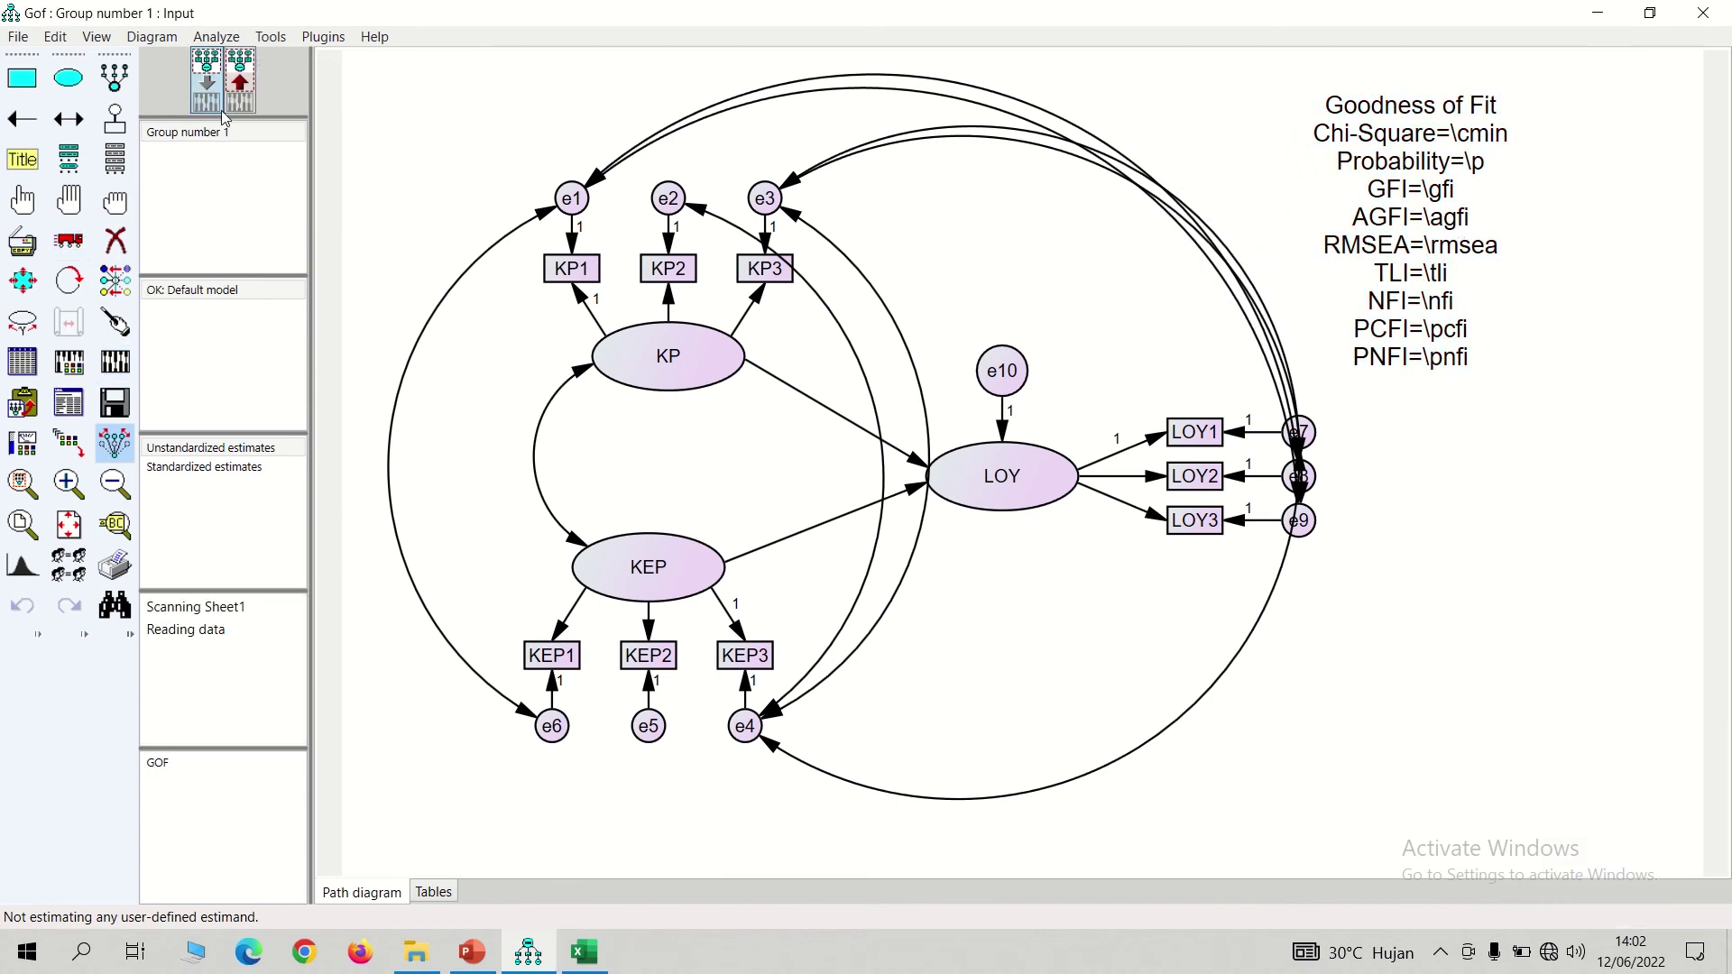
click(246, 85)
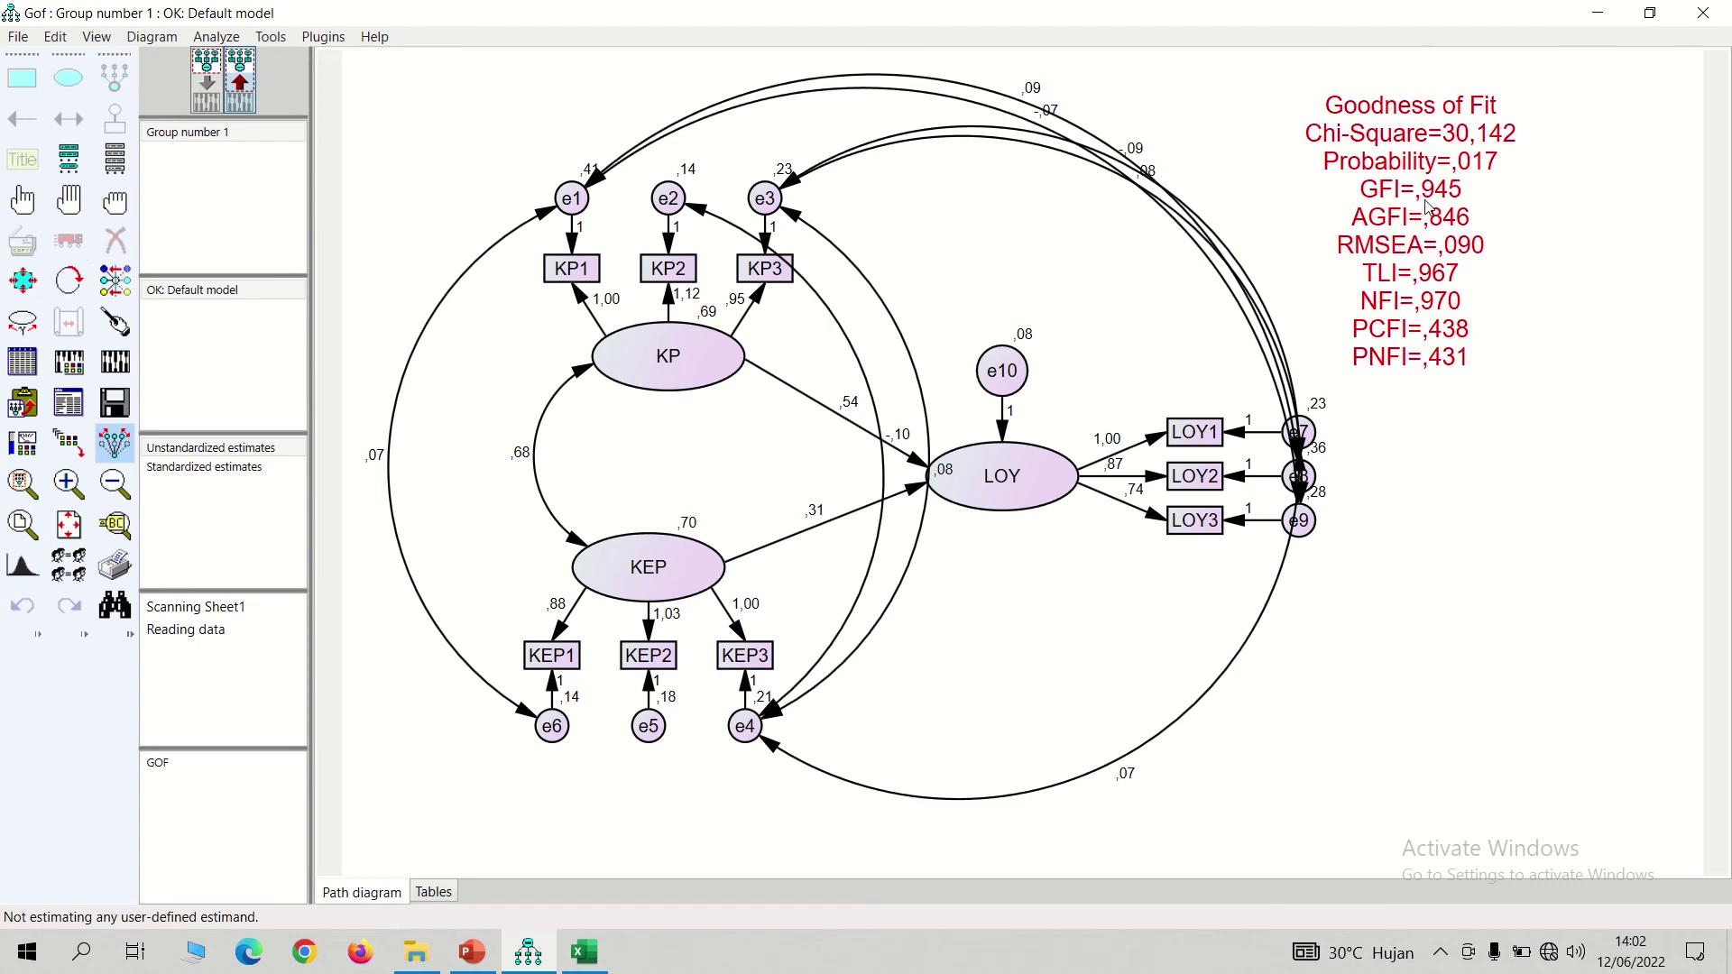
Switch to the Excel criteria sheet, enter the model's probability 0,017 in cell G6, and compare it with the 1% alpha in E4
click(584, 952)
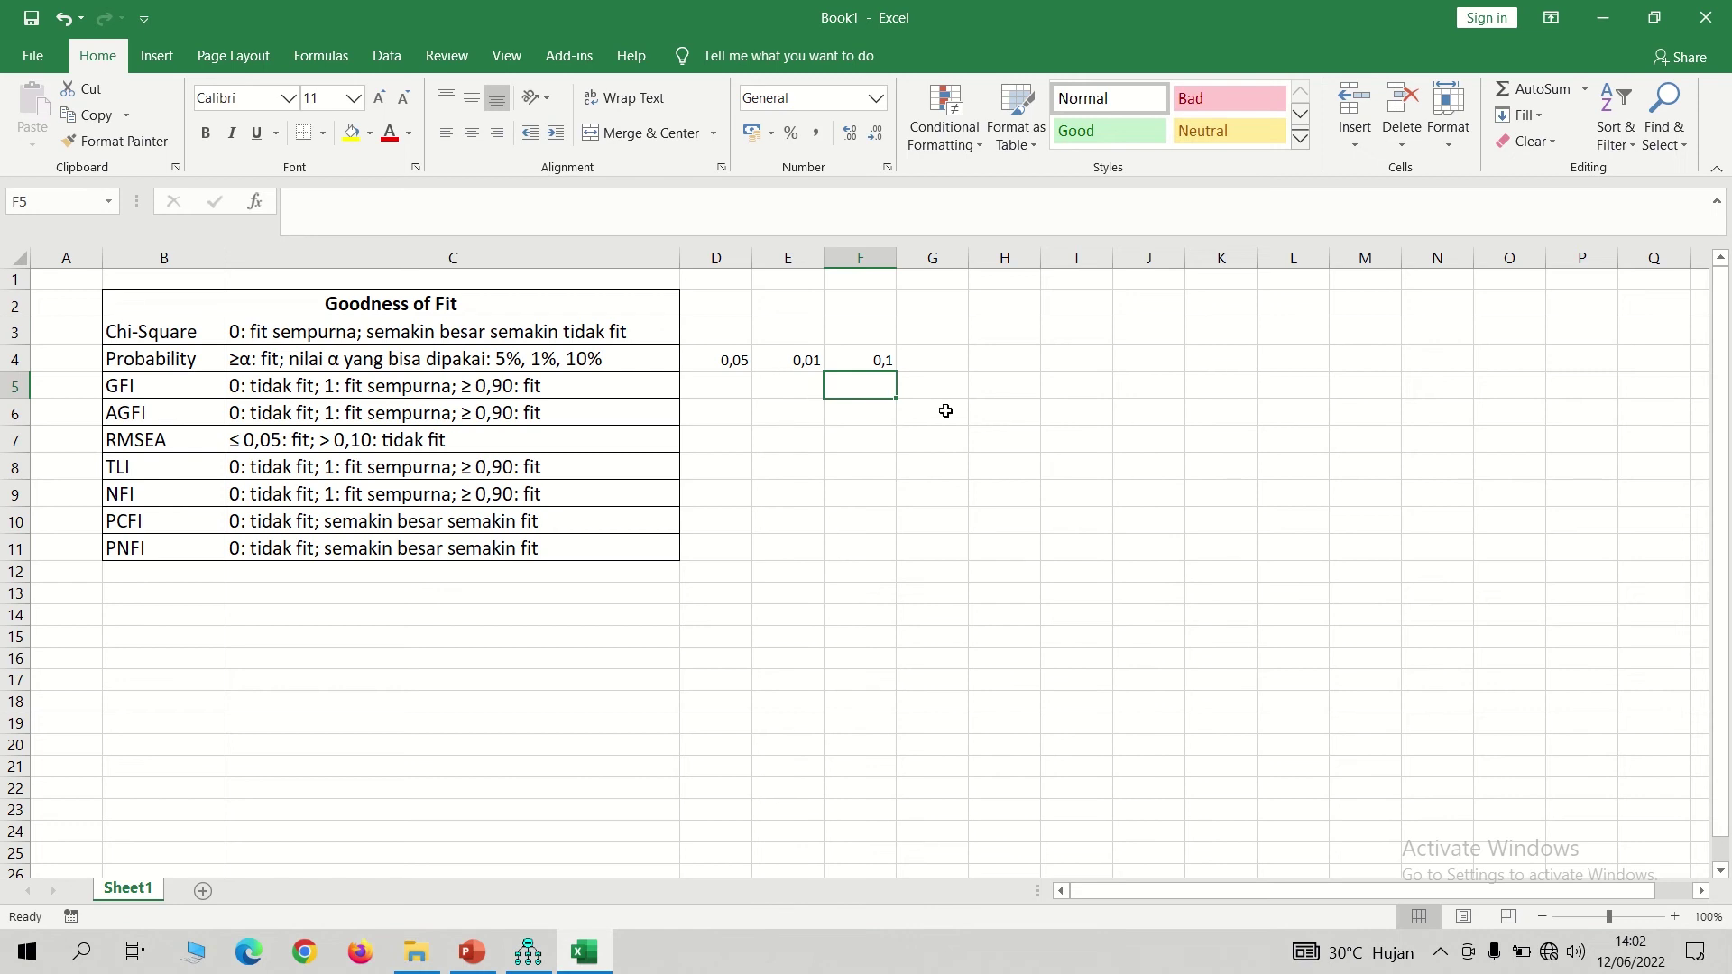
click(953, 410)
text(0,017)
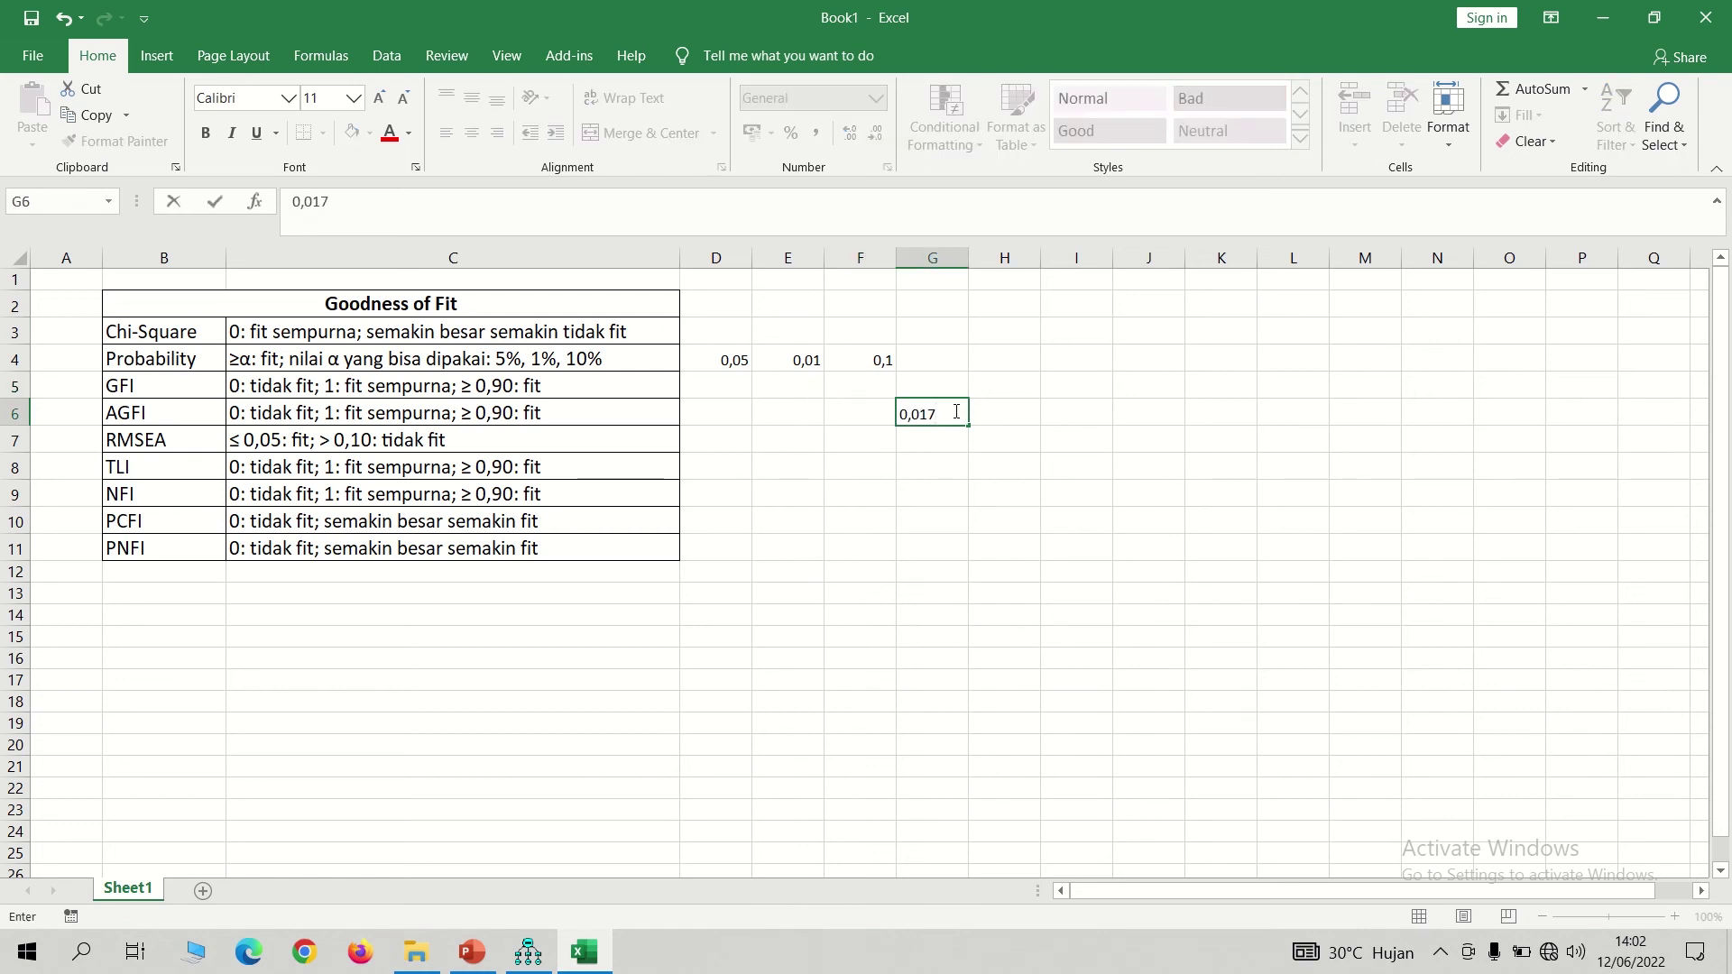
key(Return)
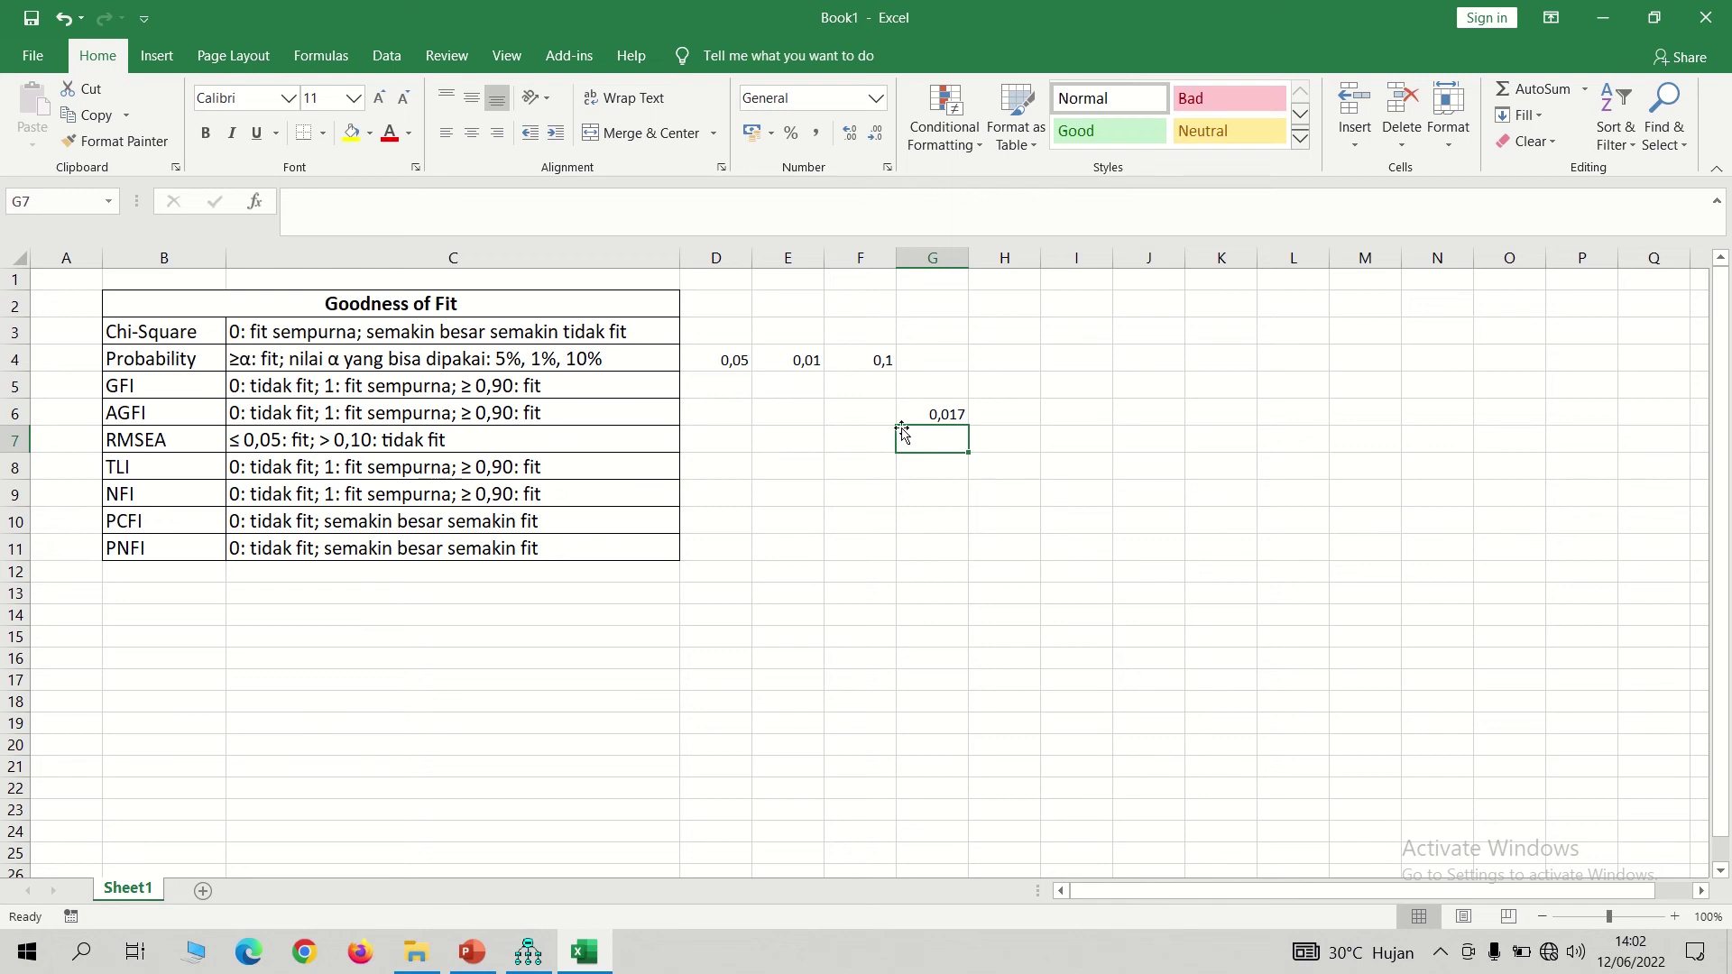
click(803, 363)
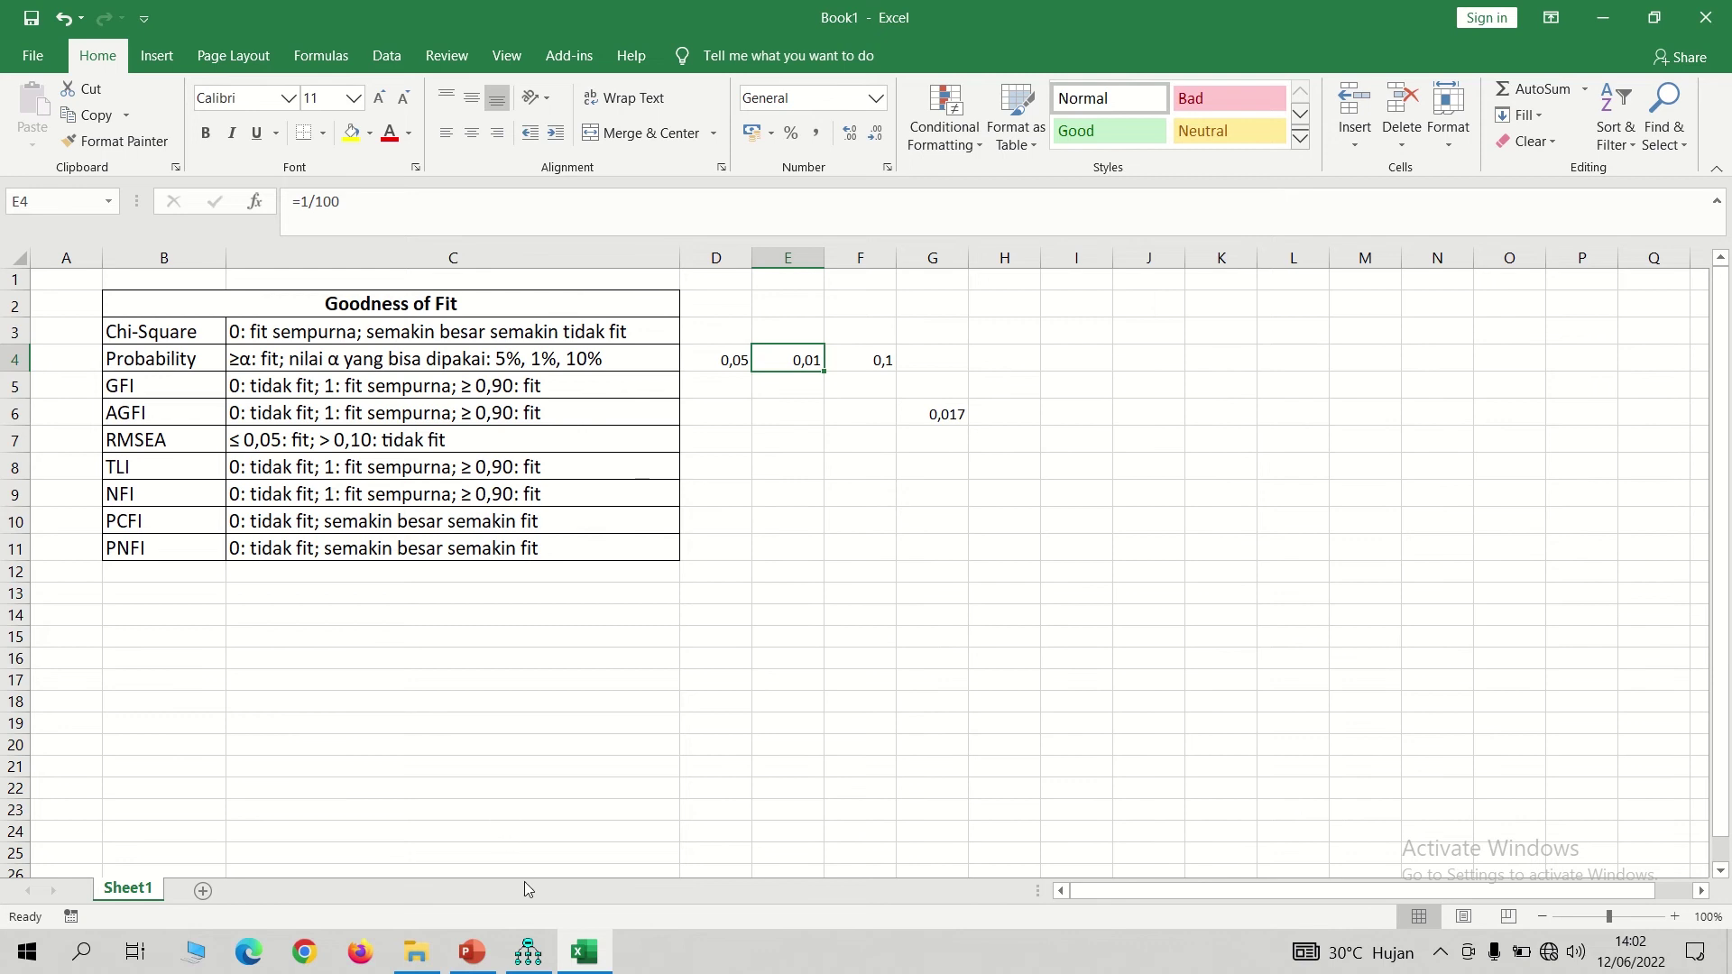
Compare the fit values in the Amos output diagram with the Excel criteria, highlighting the AGFI row
click(528, 952)
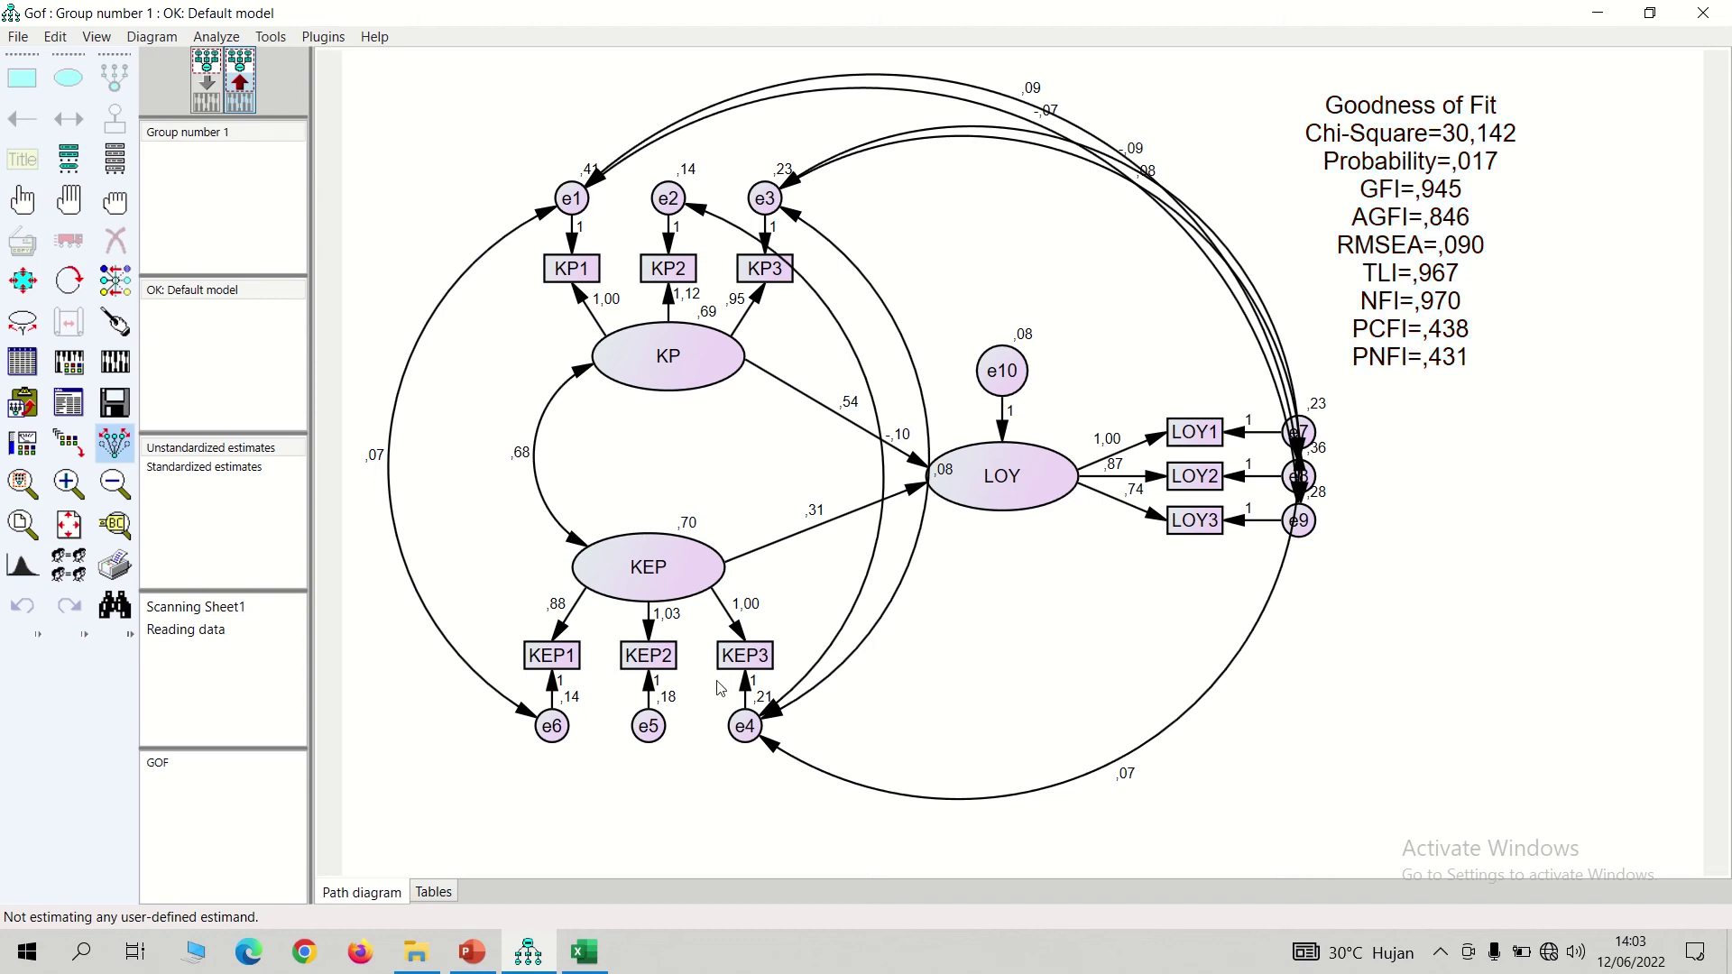
click(585, 952)
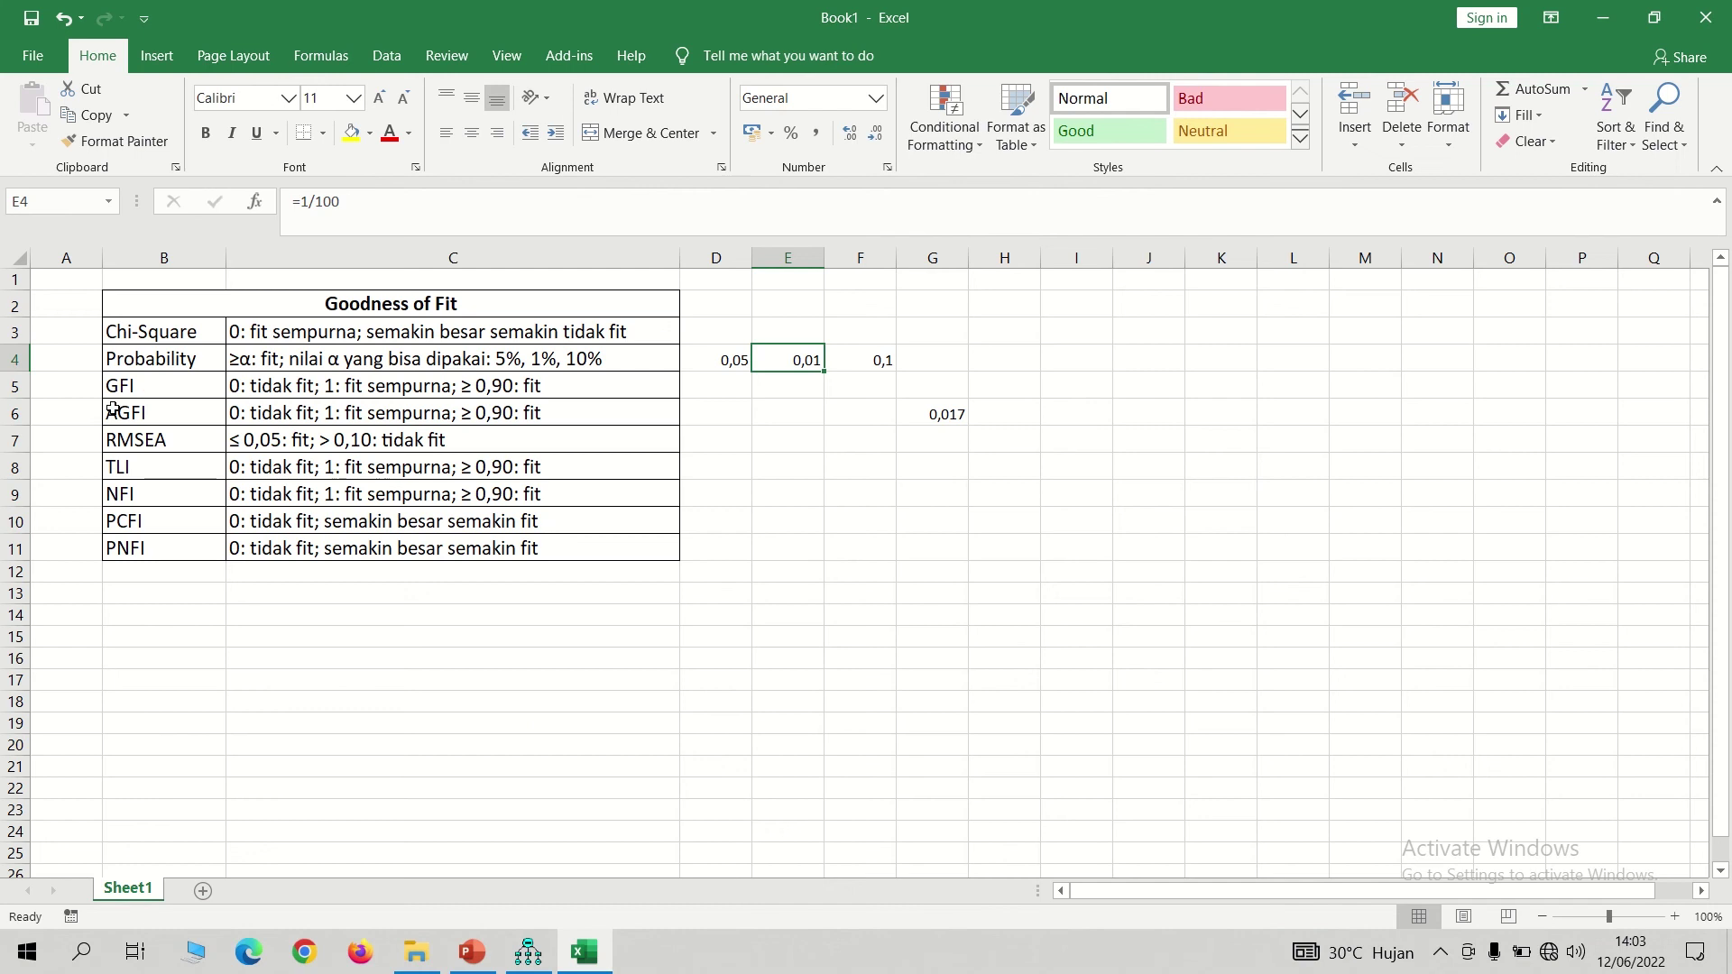
click(18, 414)
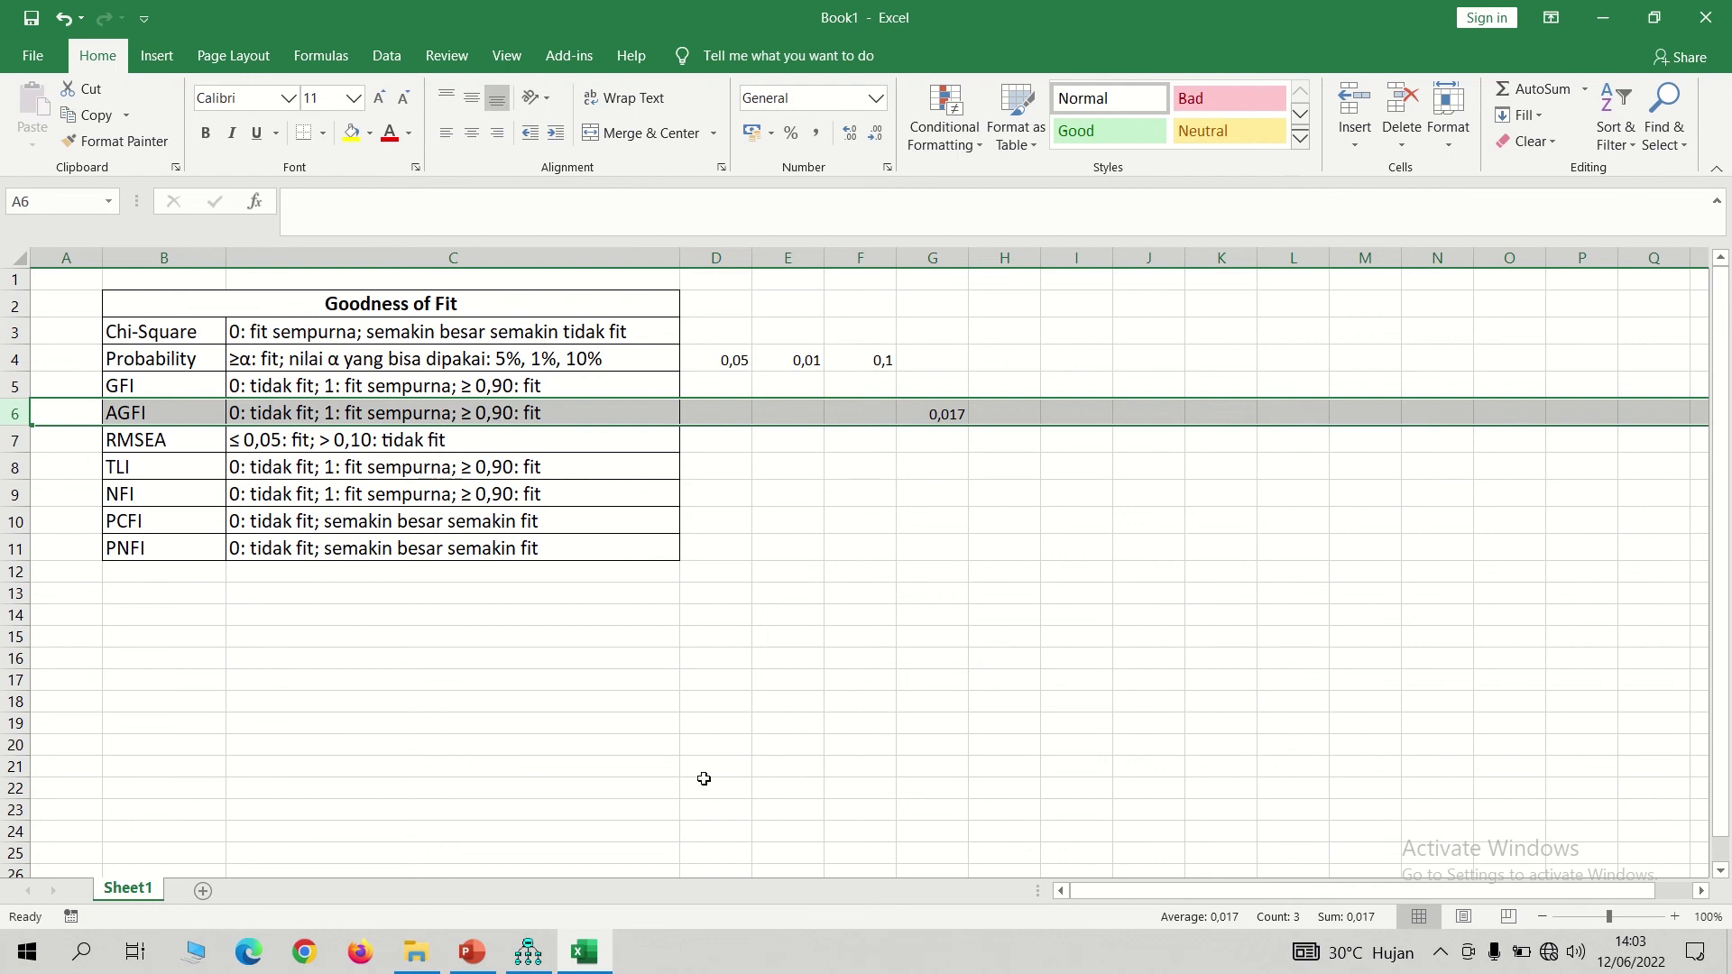
click(527, 951)
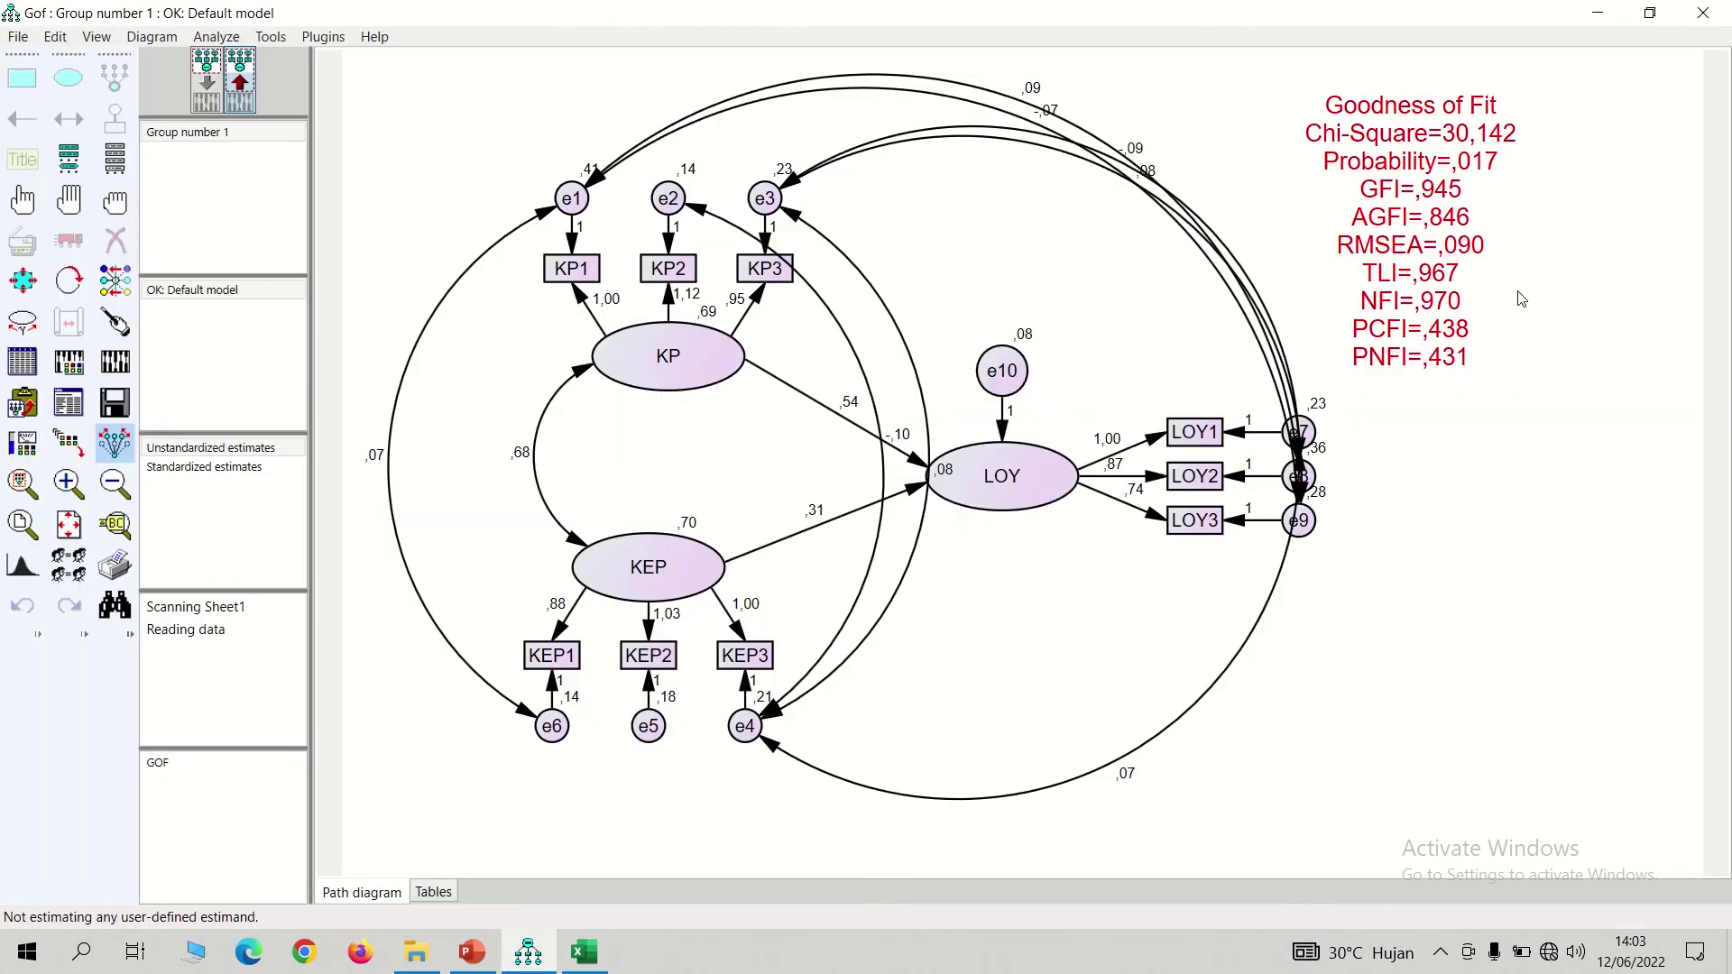
Open the Amos text output and examine the modification indices of the re-estimated model
click(97, 37)
click(147, 249)
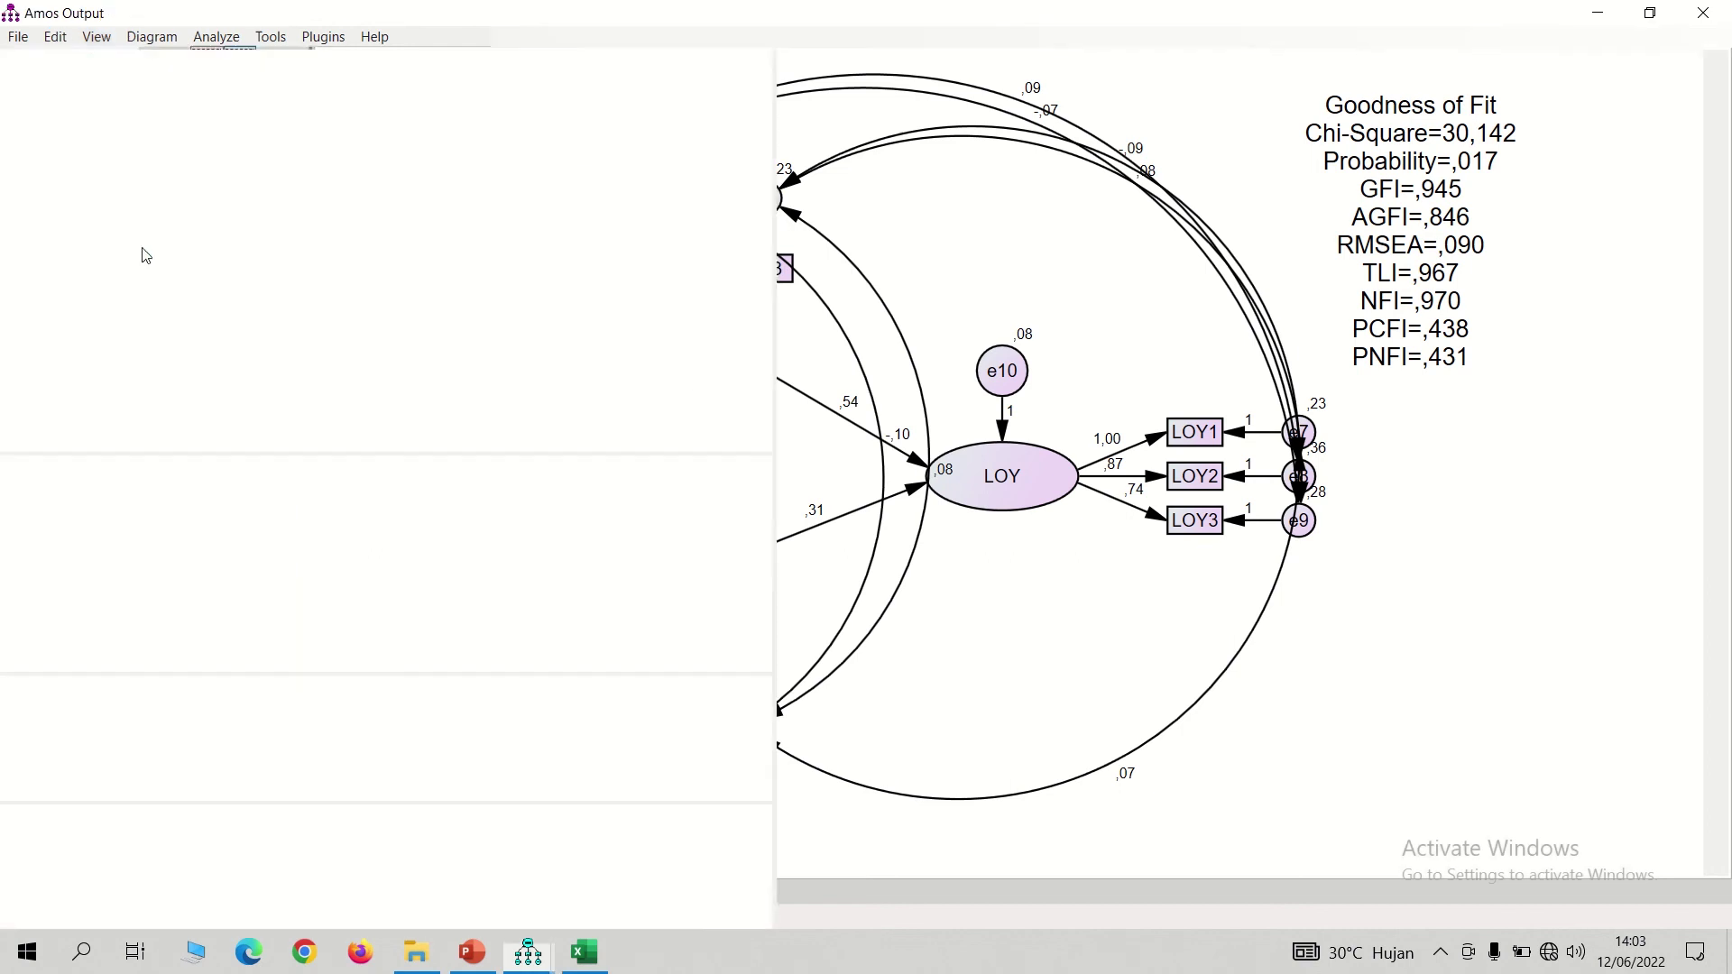
click(106, 176)
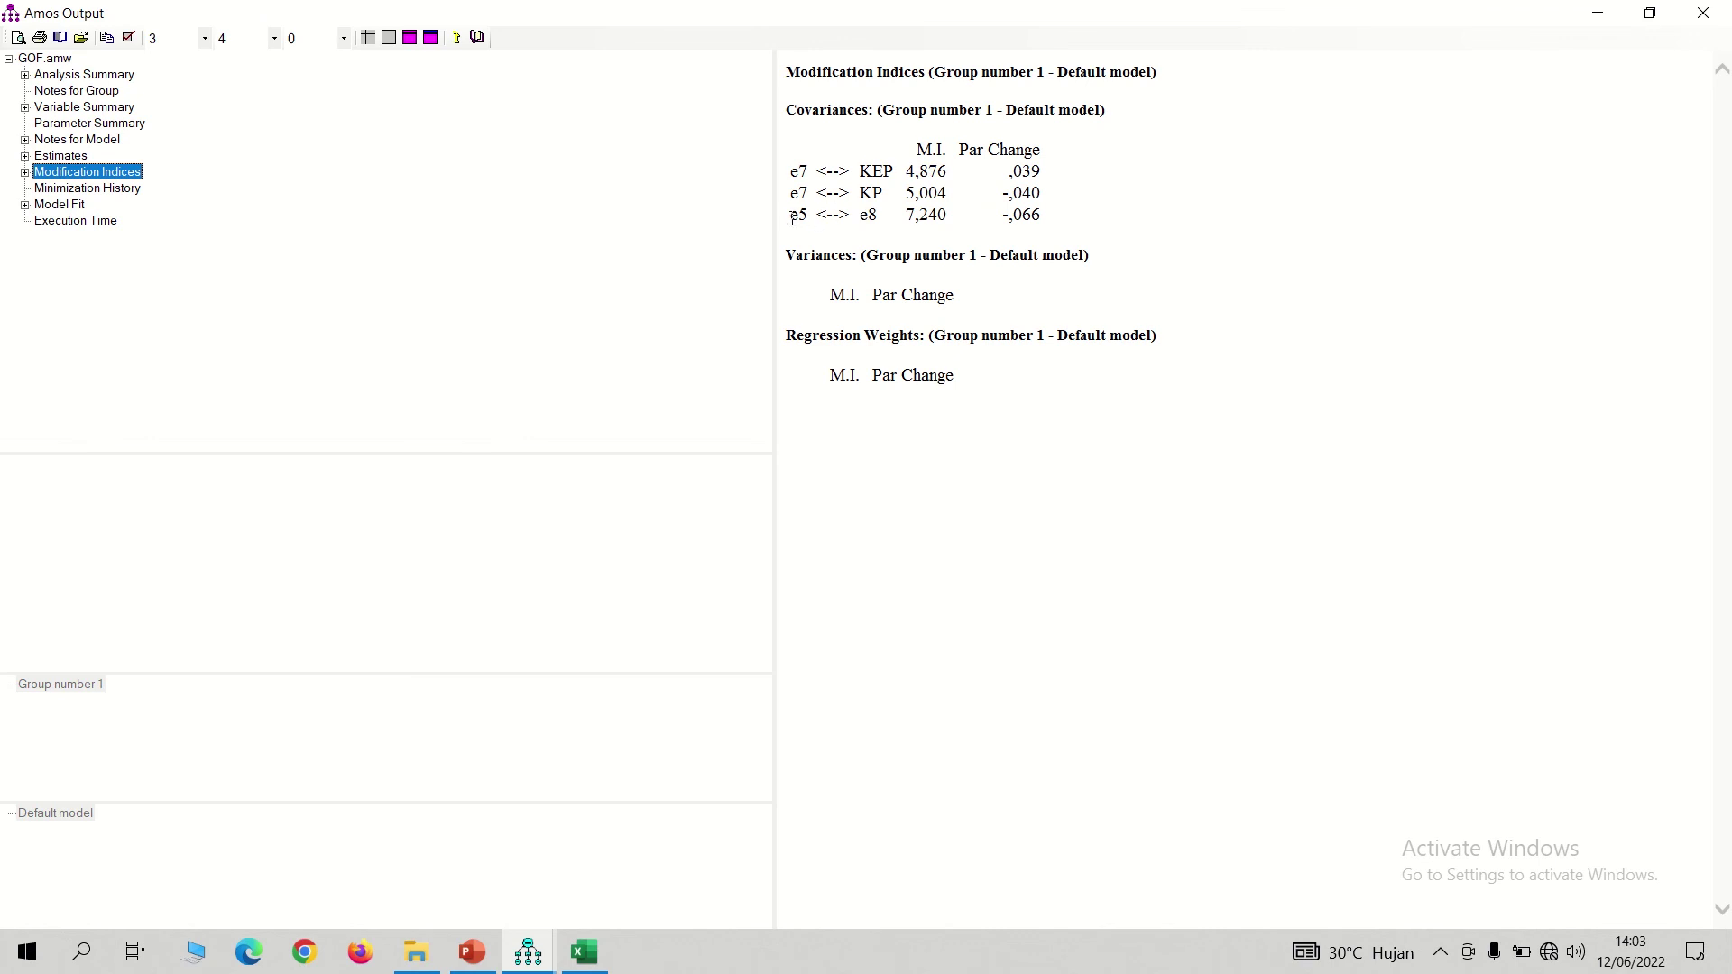
Return to the input path diagram, add a covariance arrow between e8 and e5, and touch up its attachment at both error terms
key(alt+Tab)
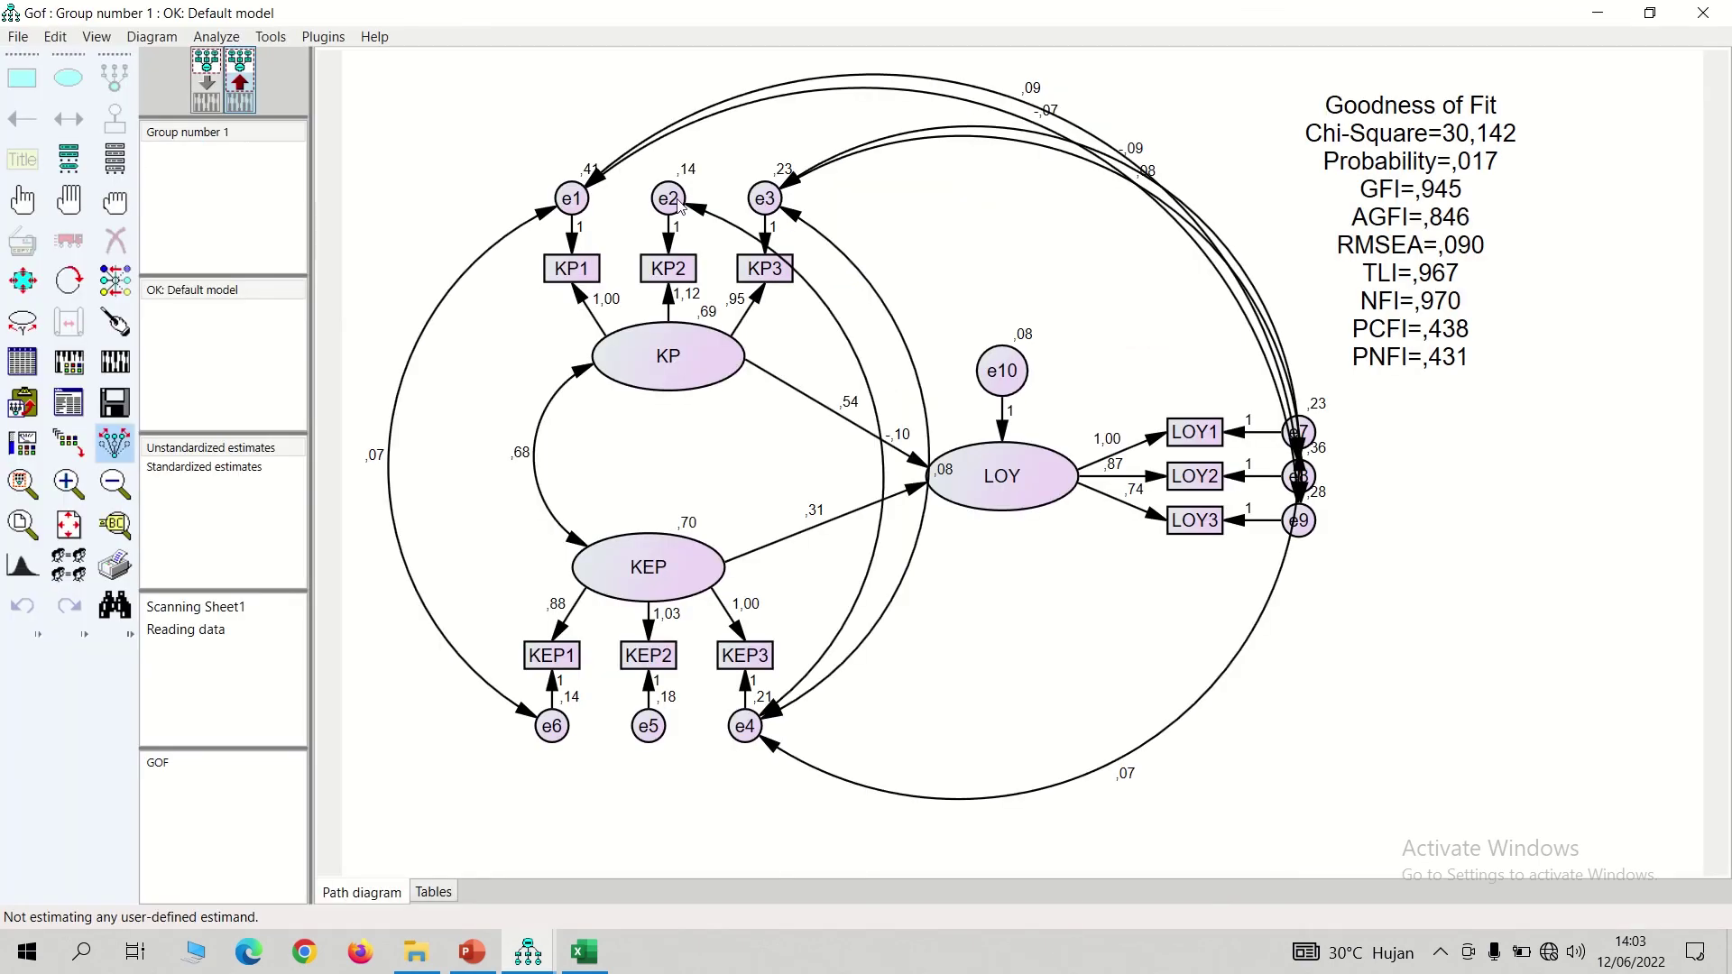
click(204, 90)
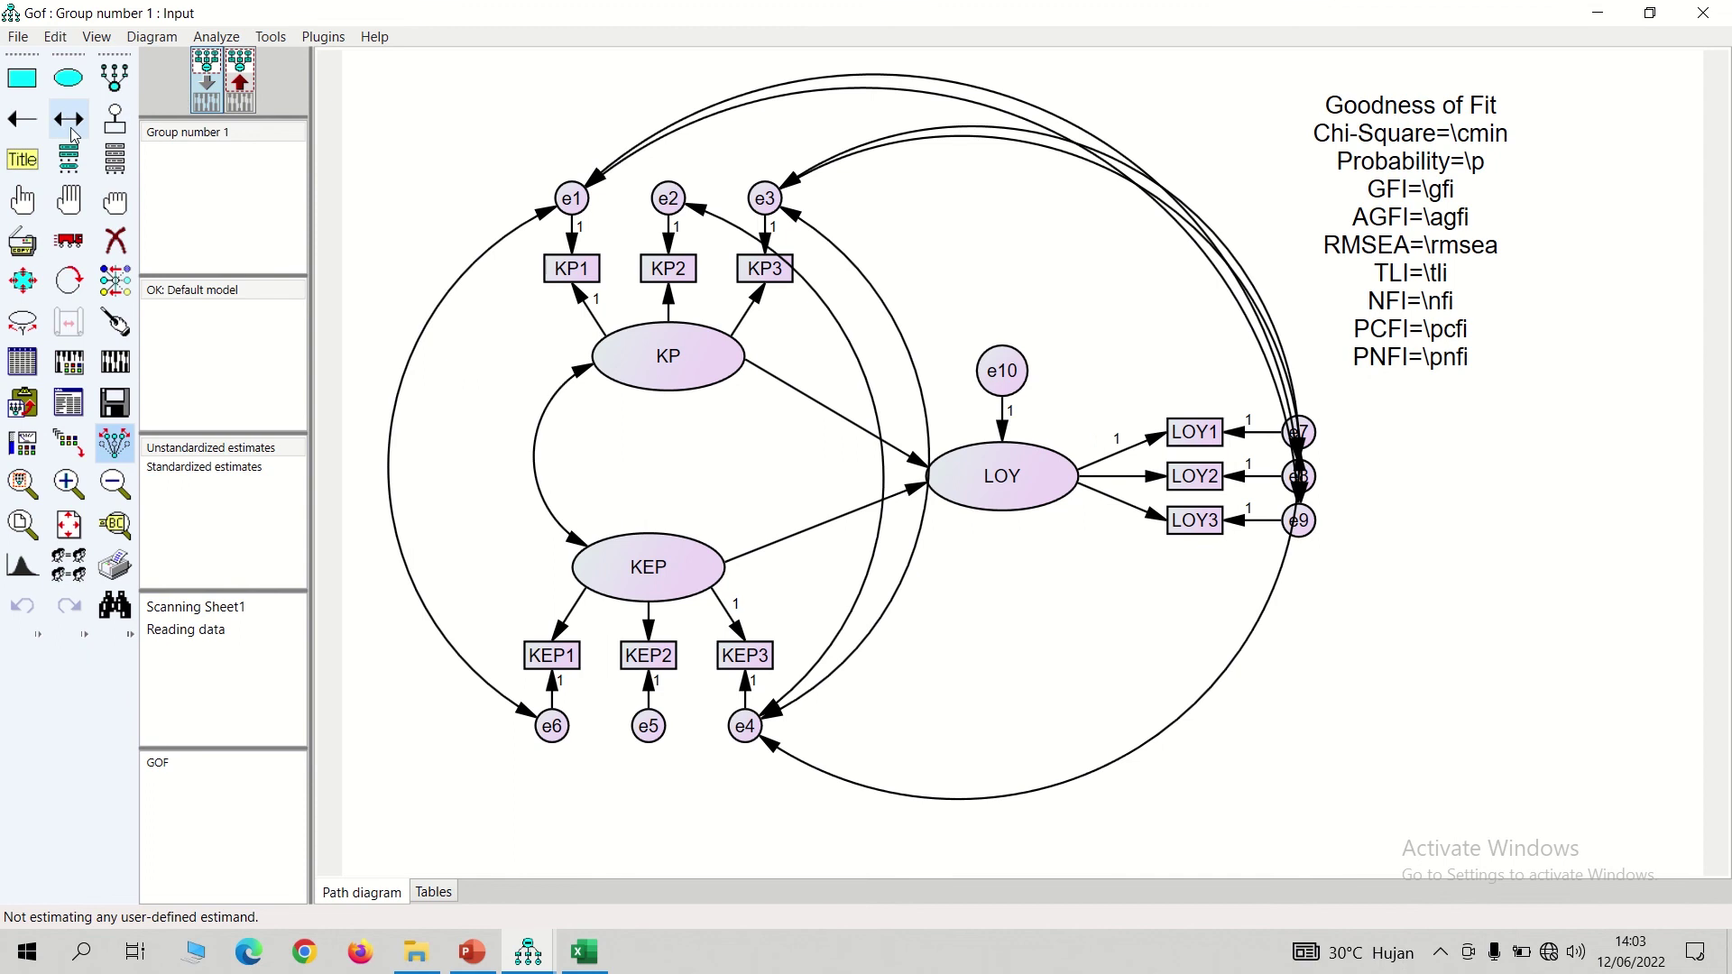
click(69, 119)
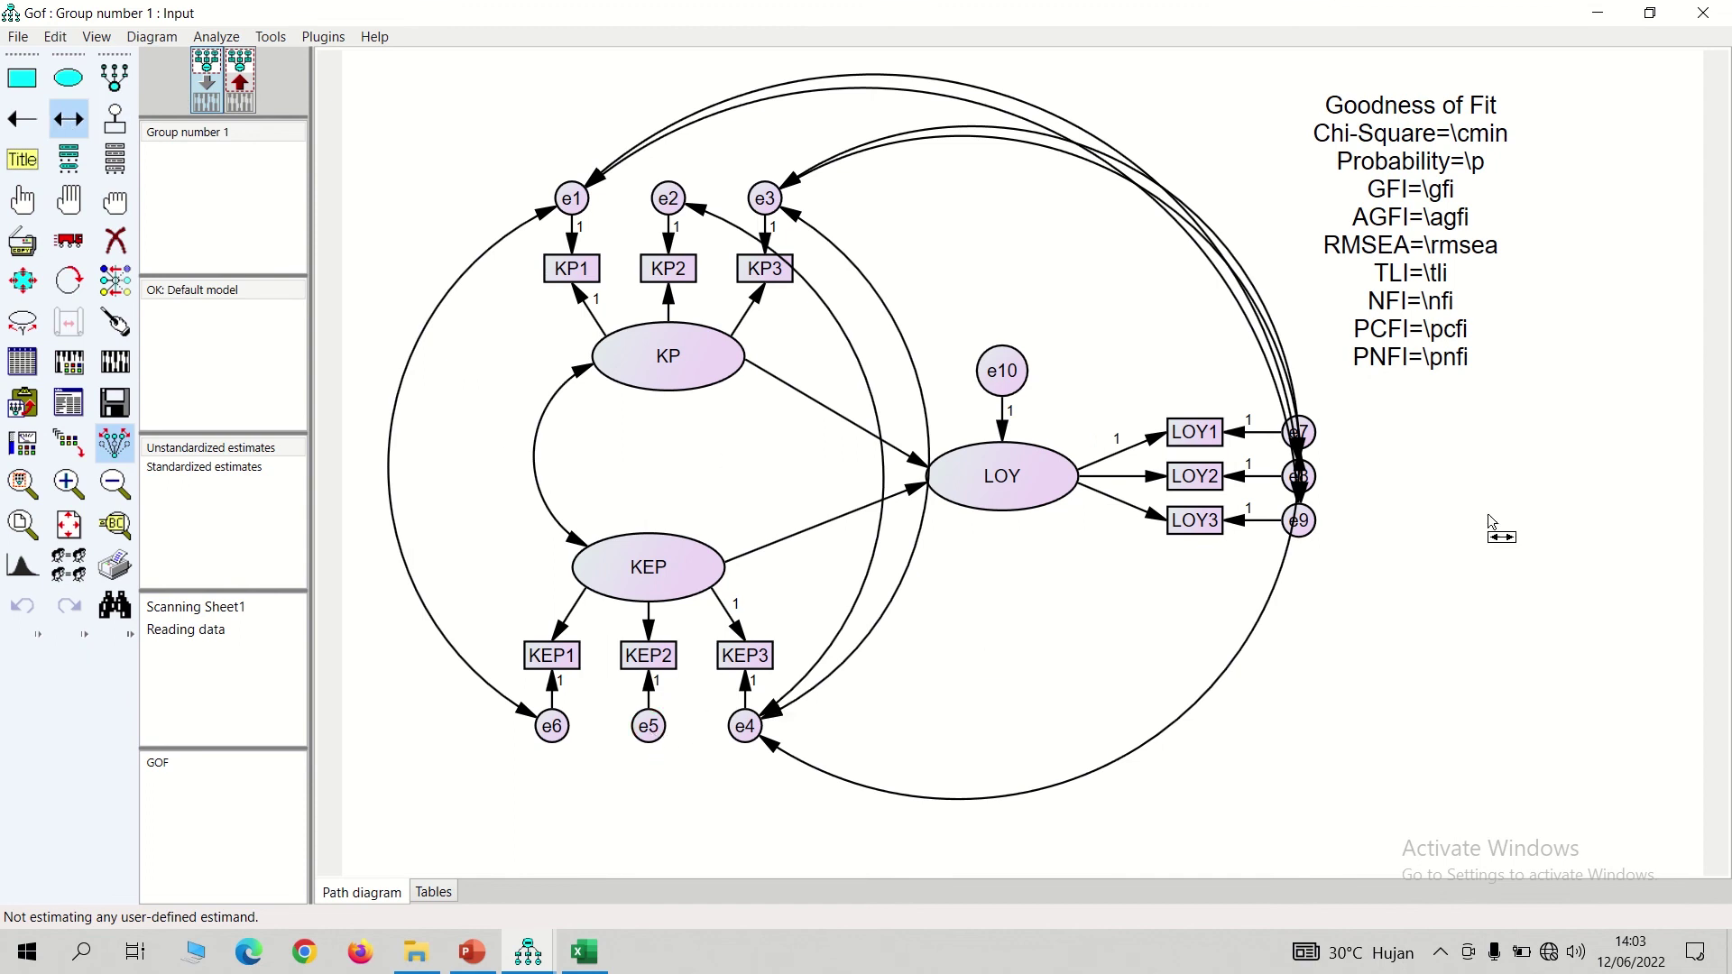
drag(1308, 492, 649, 729)
click(129, 327)
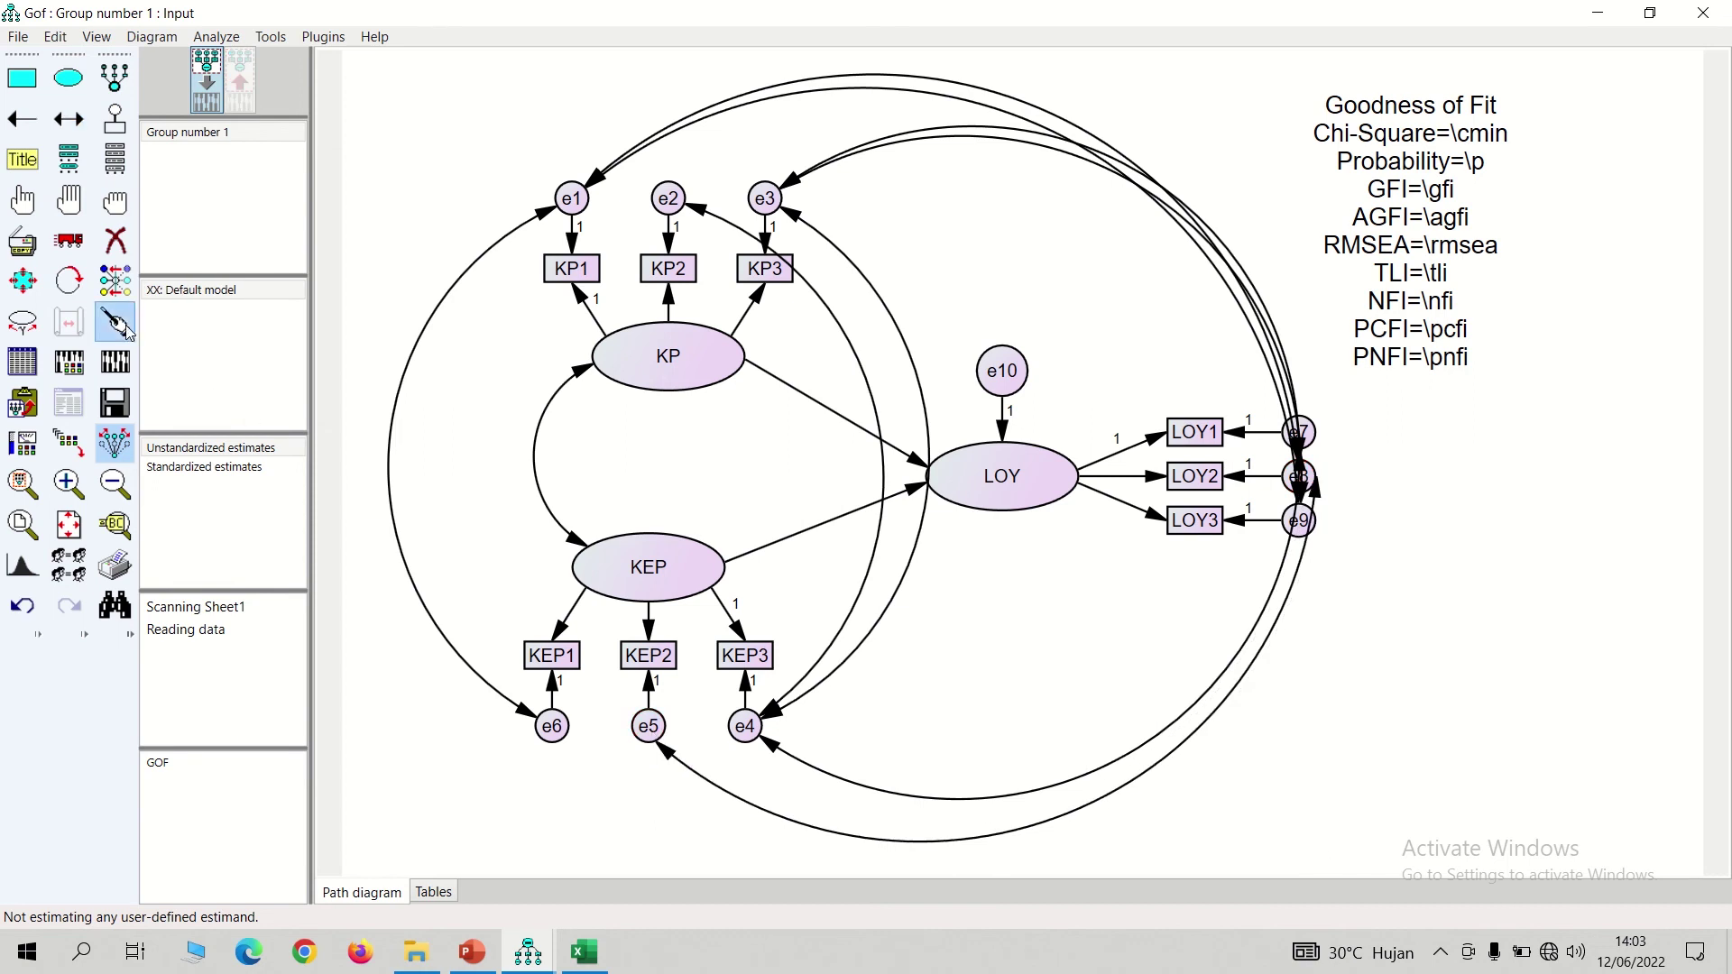
click(659, 726)
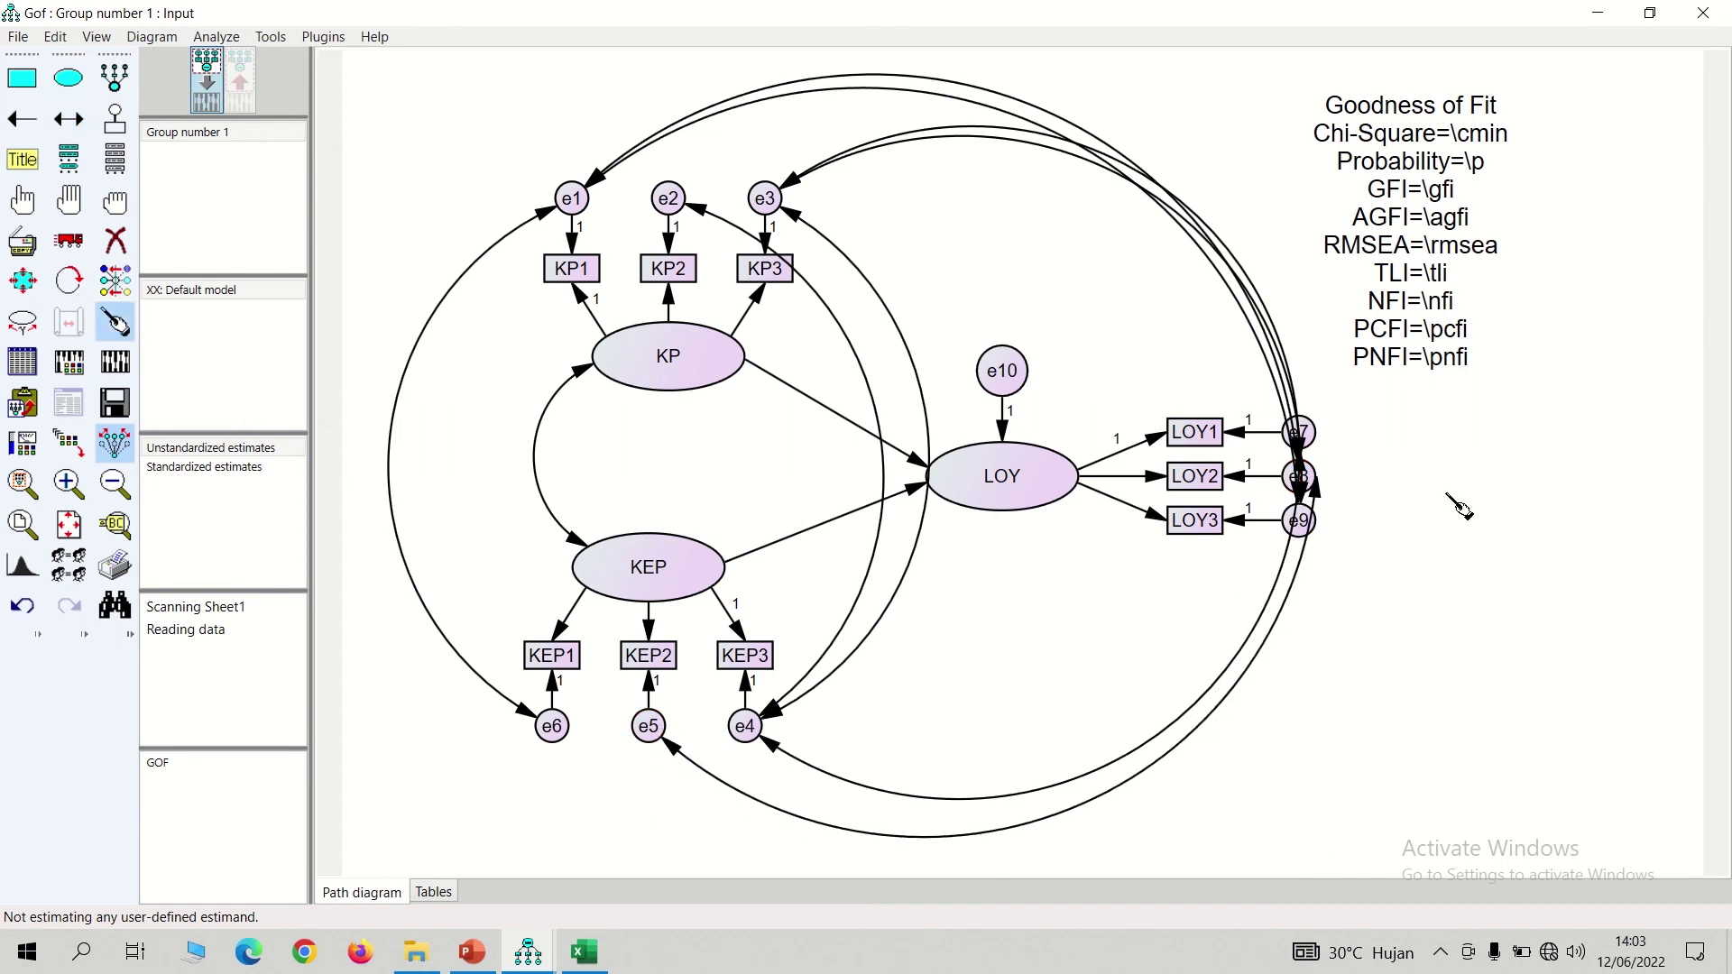
click(1314, 480)
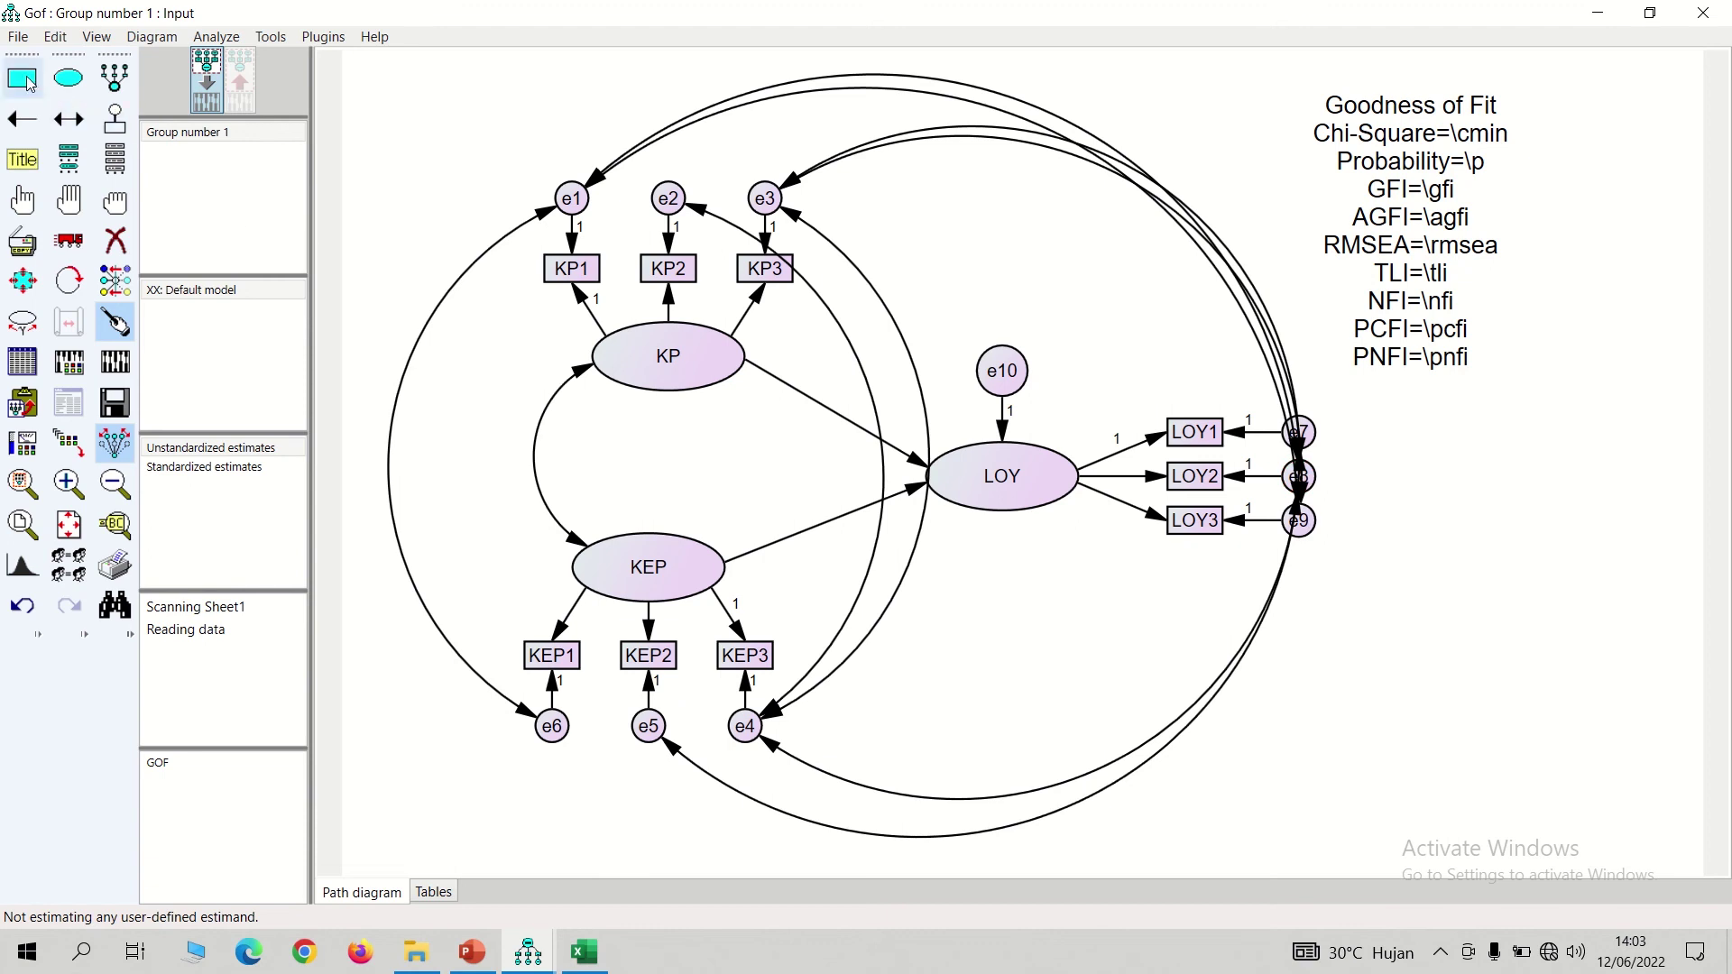
Save the model, and recalculate the estimates to display the updated output path diagram
click(18, 36)
click(49, 163)
click(120, 368)
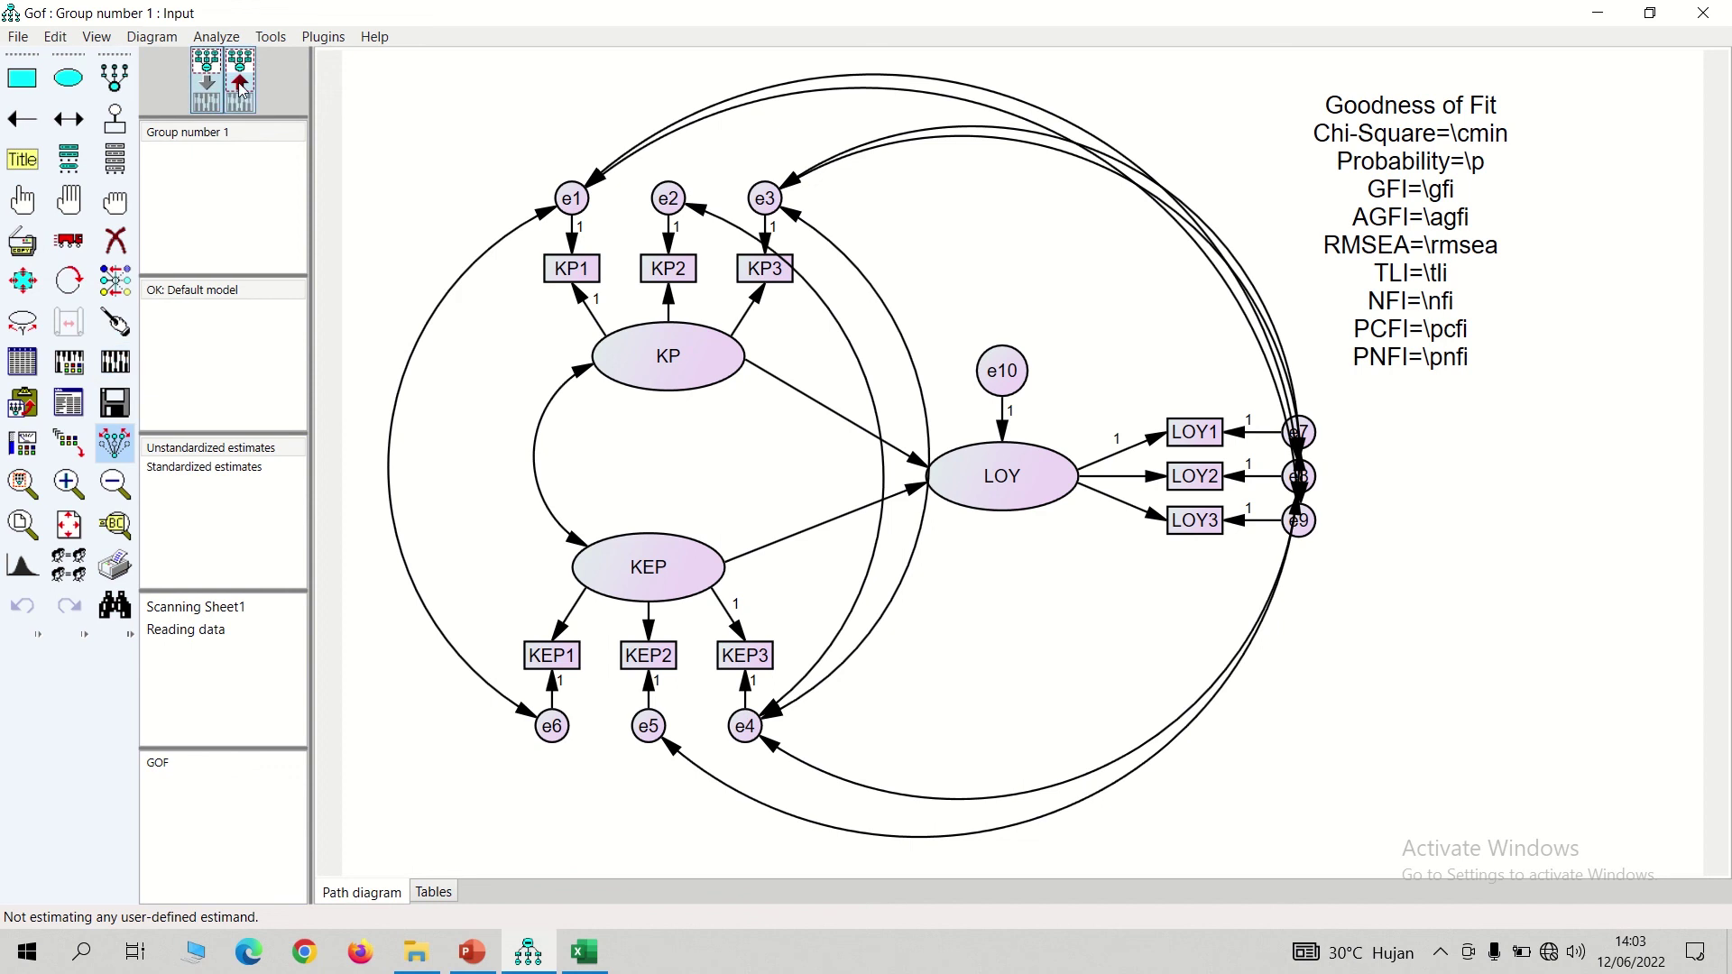
click(240, 87)
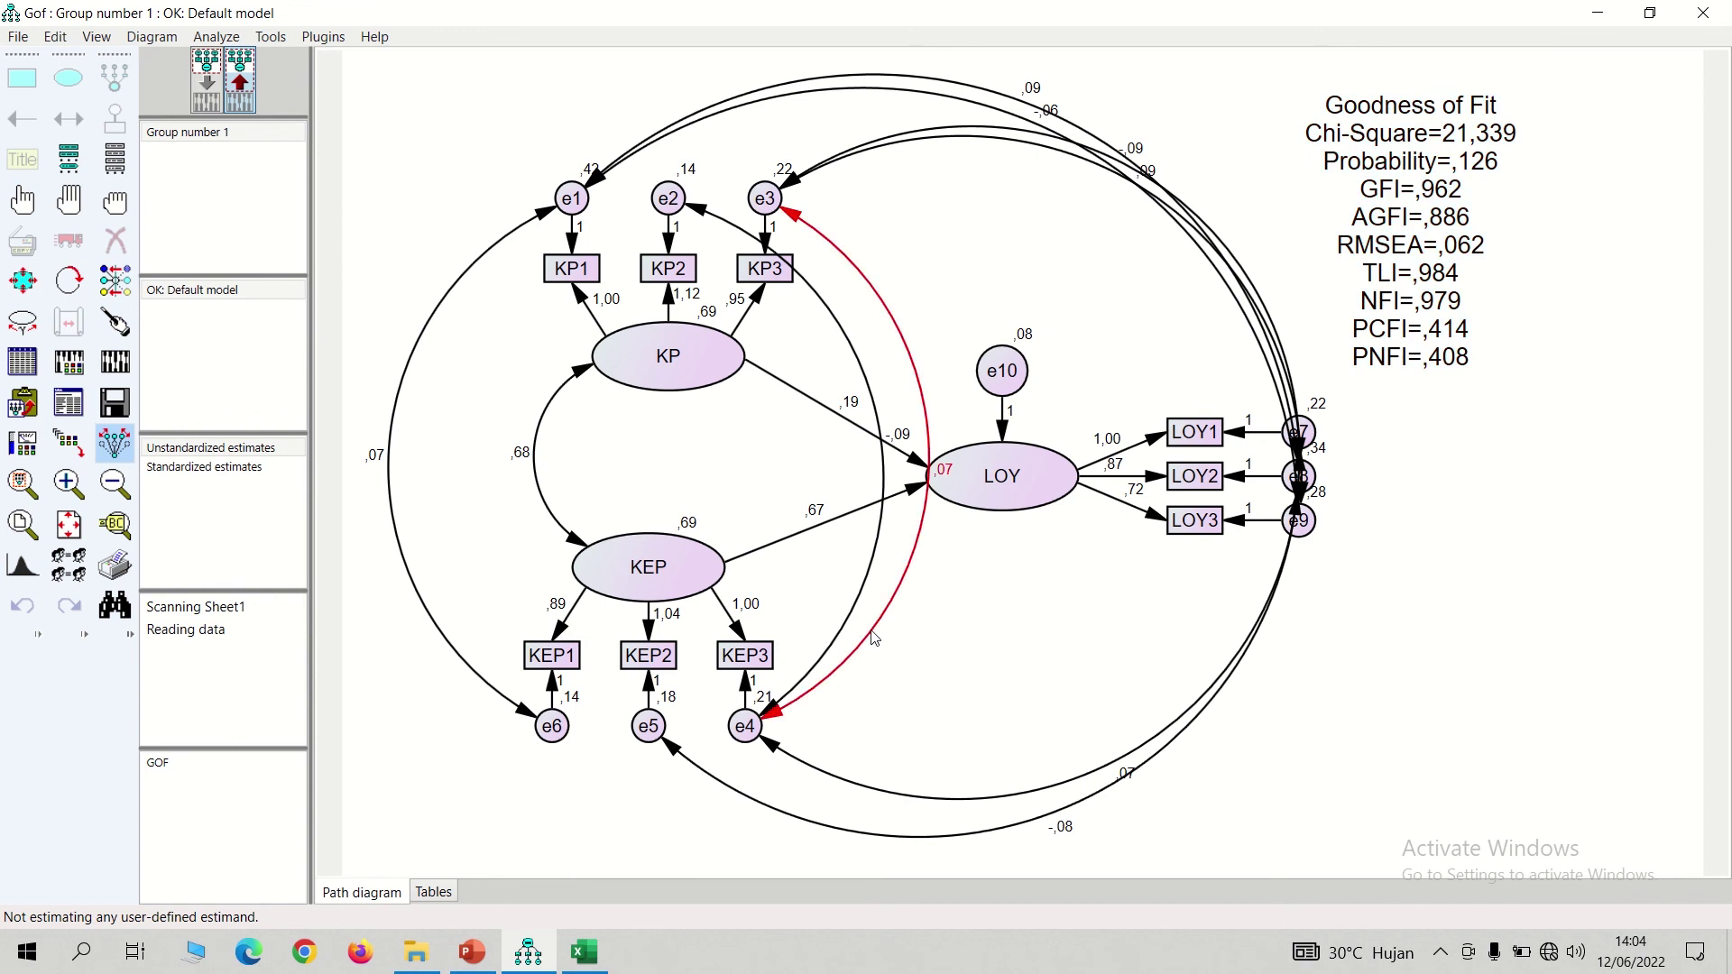
Switch to the Excel criteria table, highlight the Chi-Square row, and compare it with the fit values in the Amos output diagram
click(584, 952)
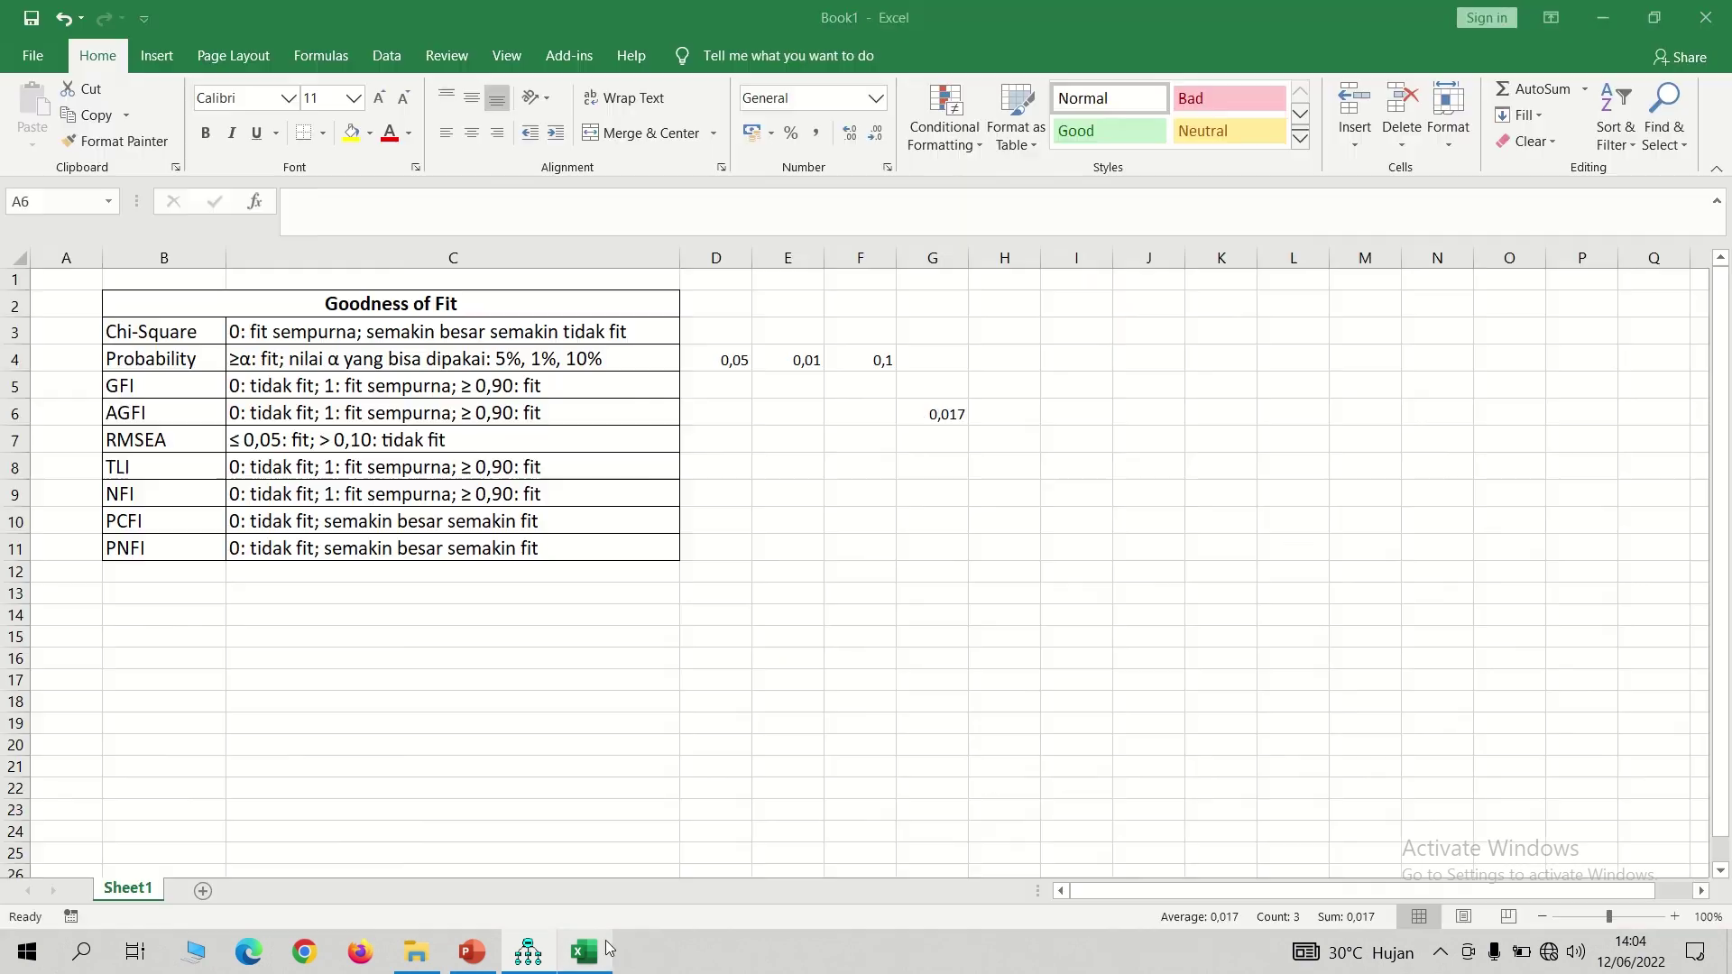
click(18, 331)
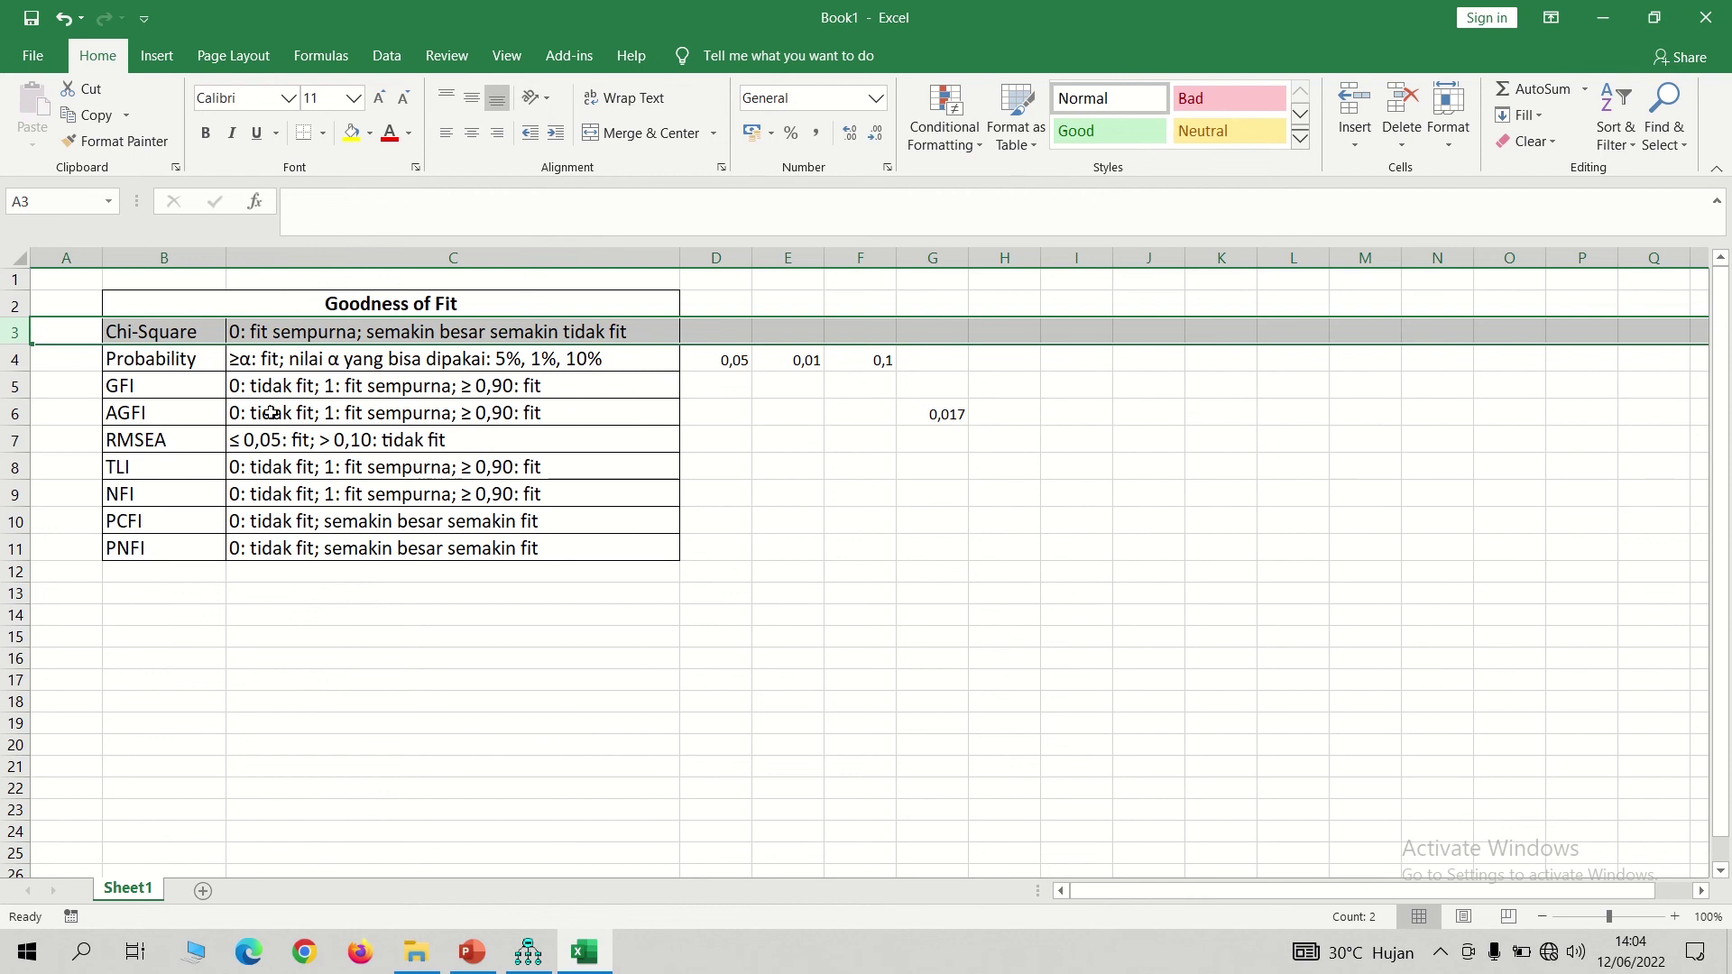
click(528, 956)
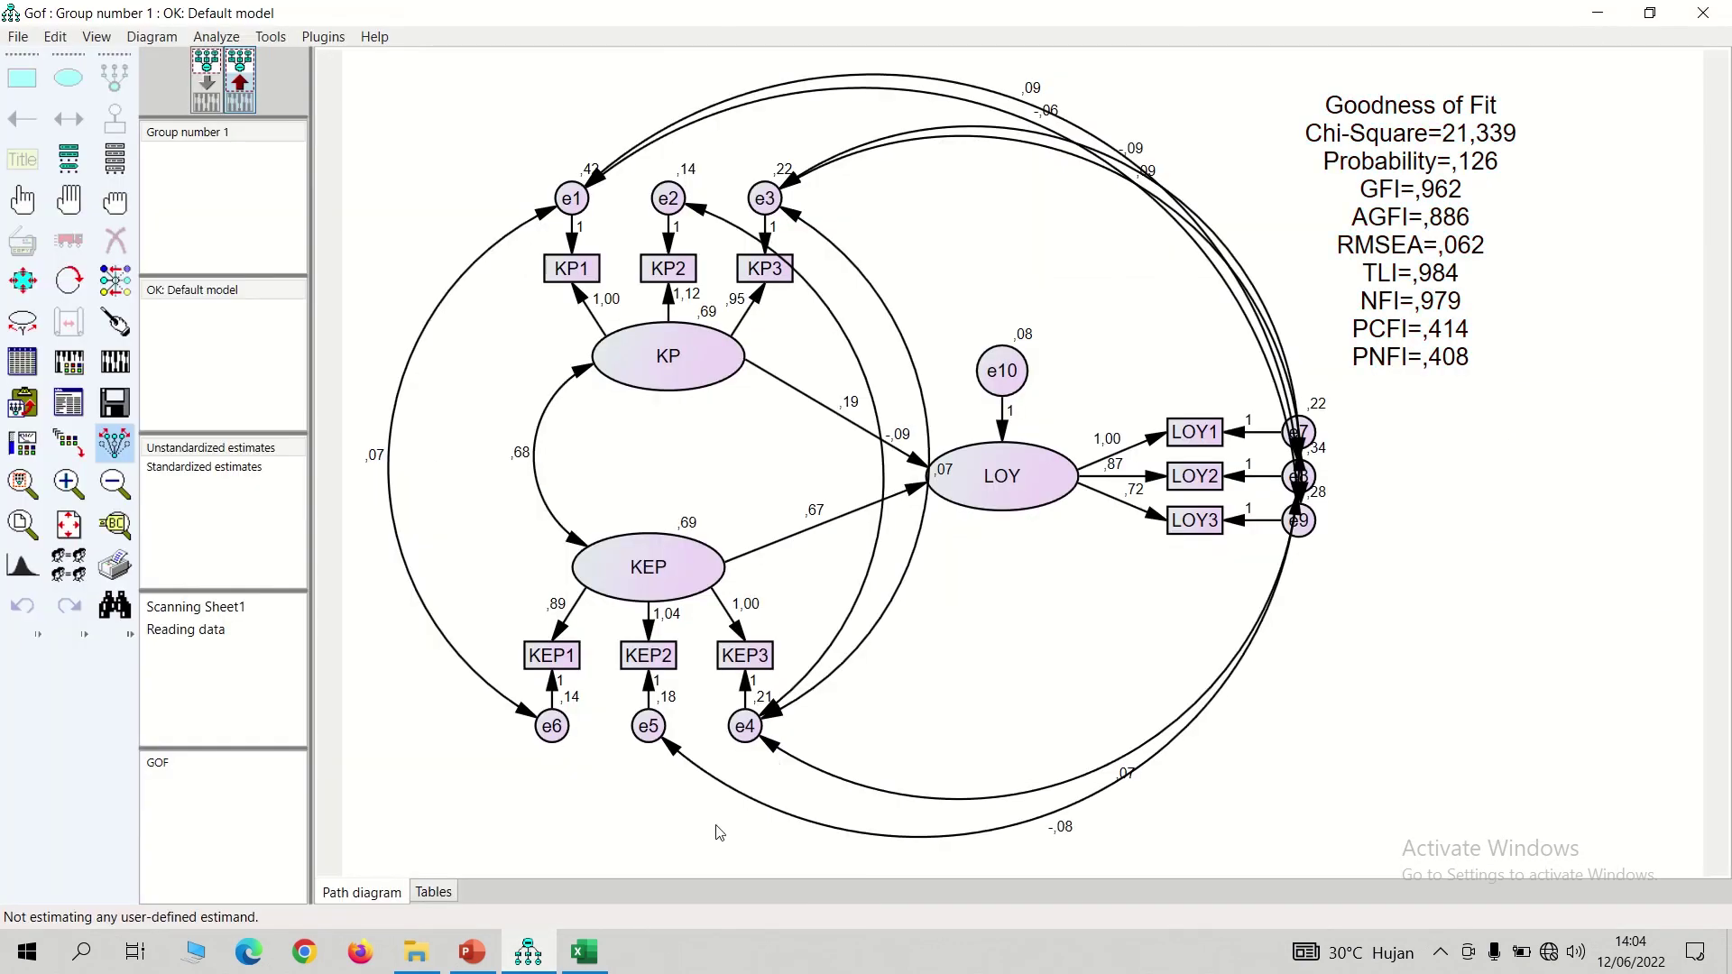
click(585, 953)
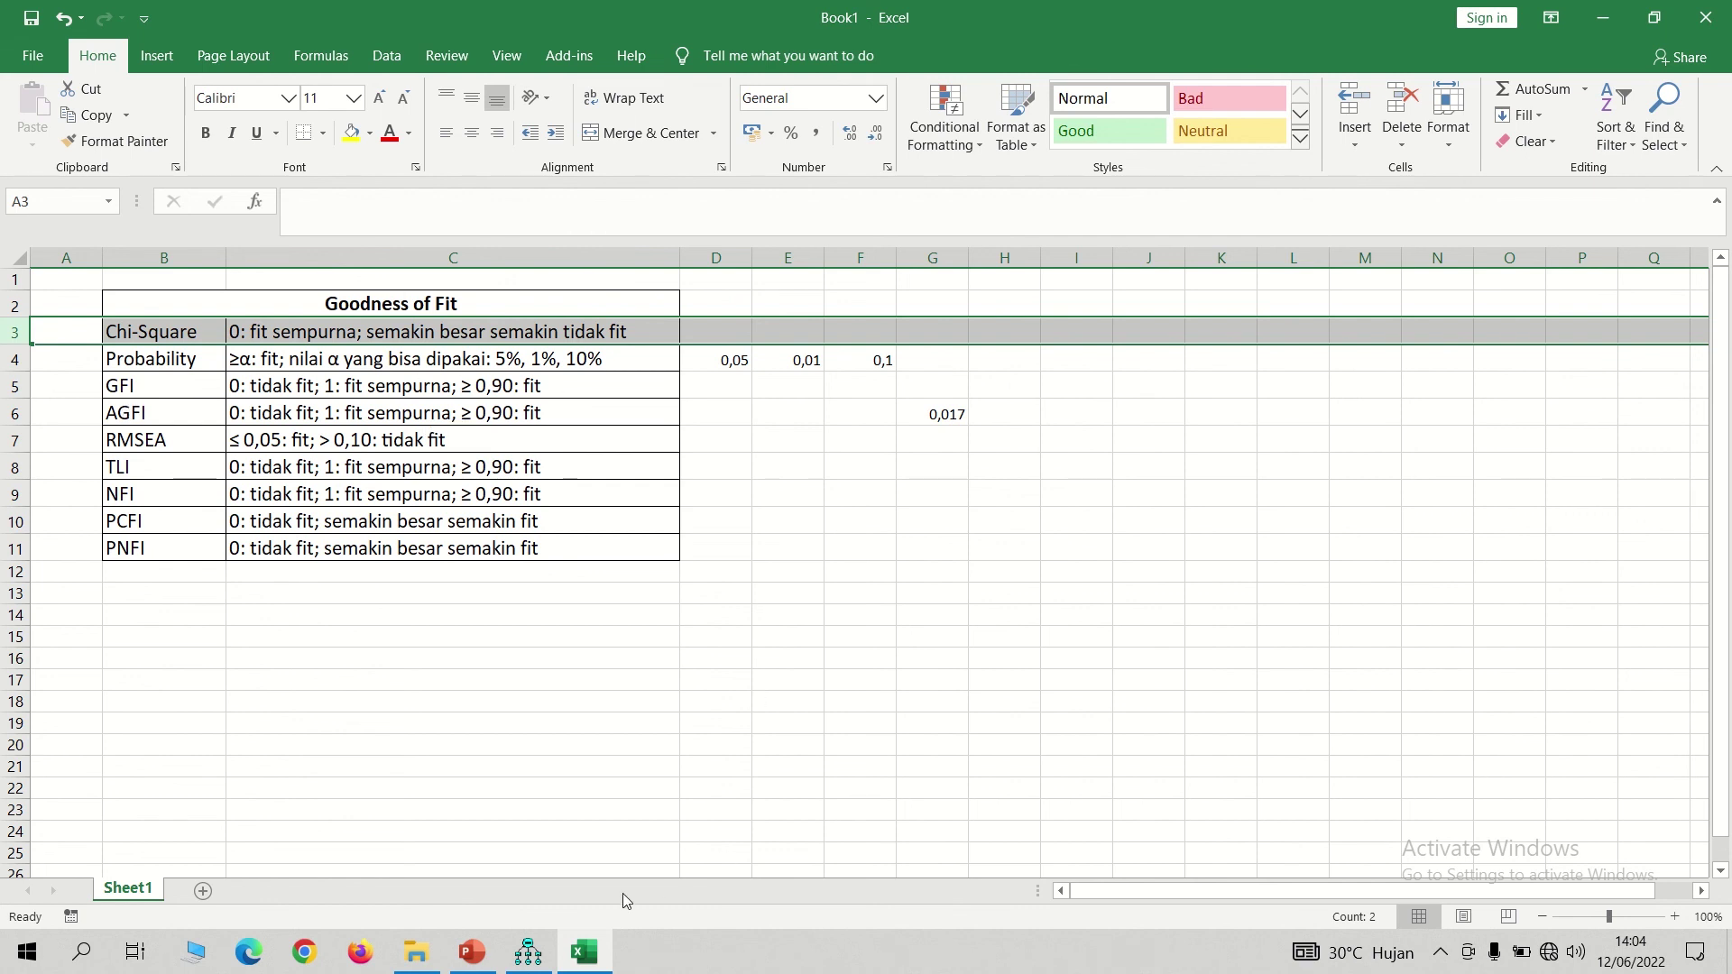
click(528, 952)
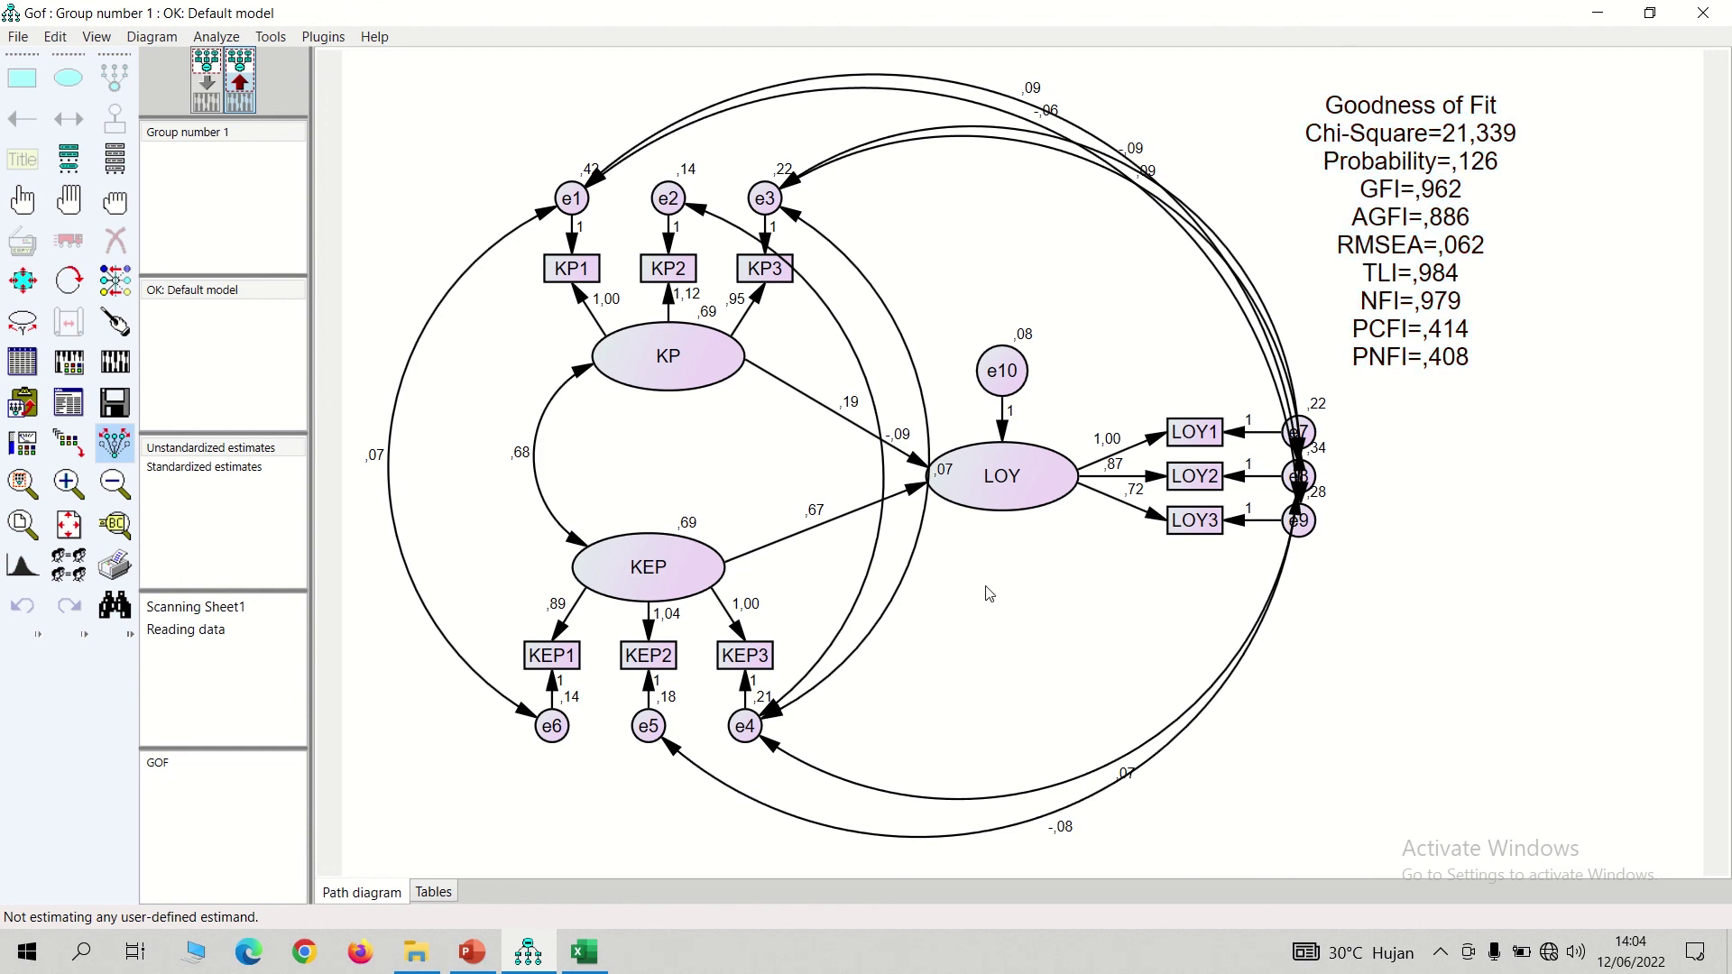
Highlight the RMSEA, TLI and PCFI rows of the Excel criteria and compare them with the Amos fit values
click(585, 952)
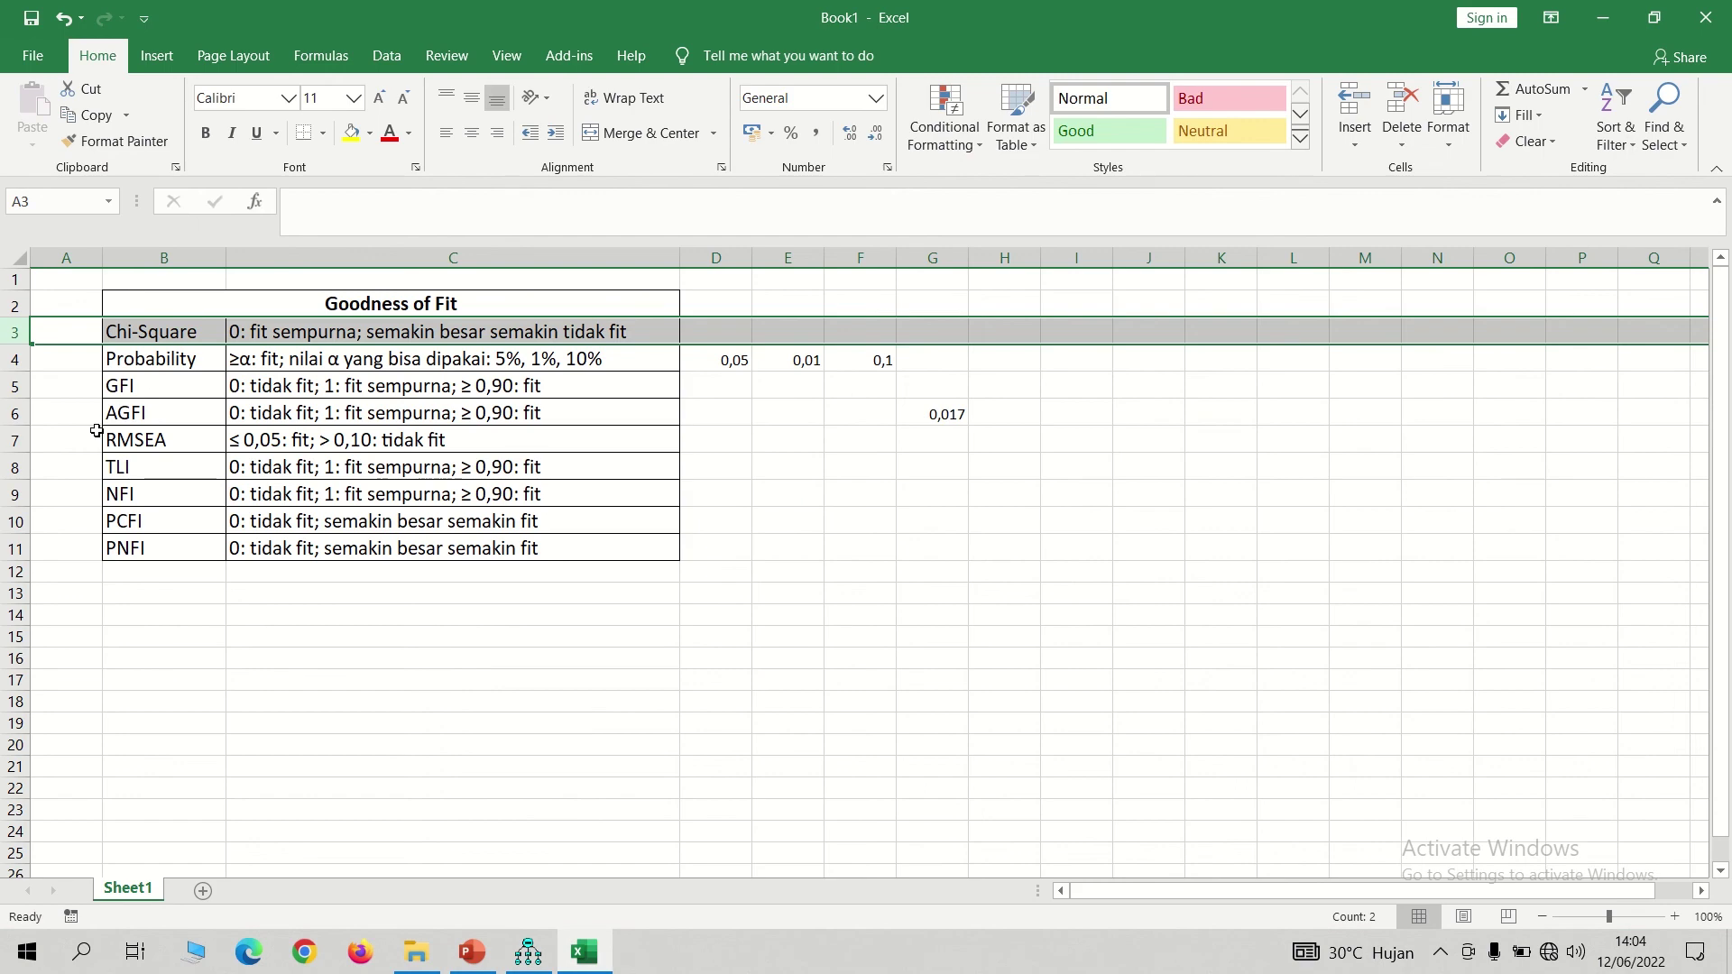
click(13, 440)
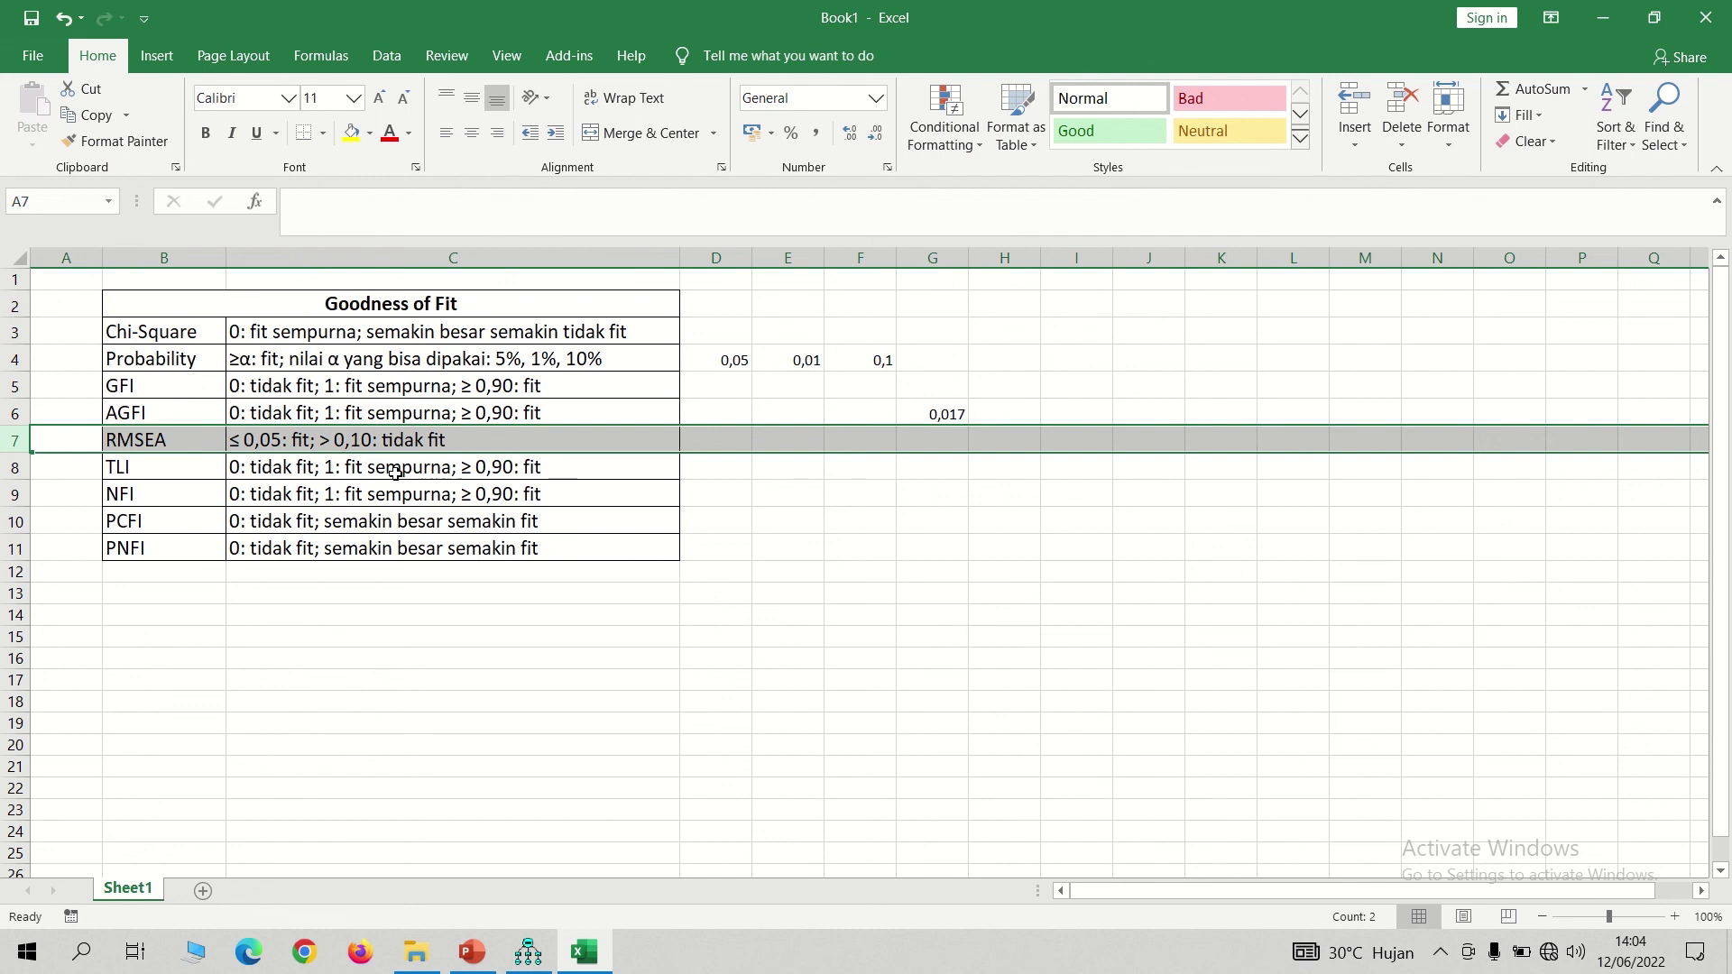
click(548, 940)
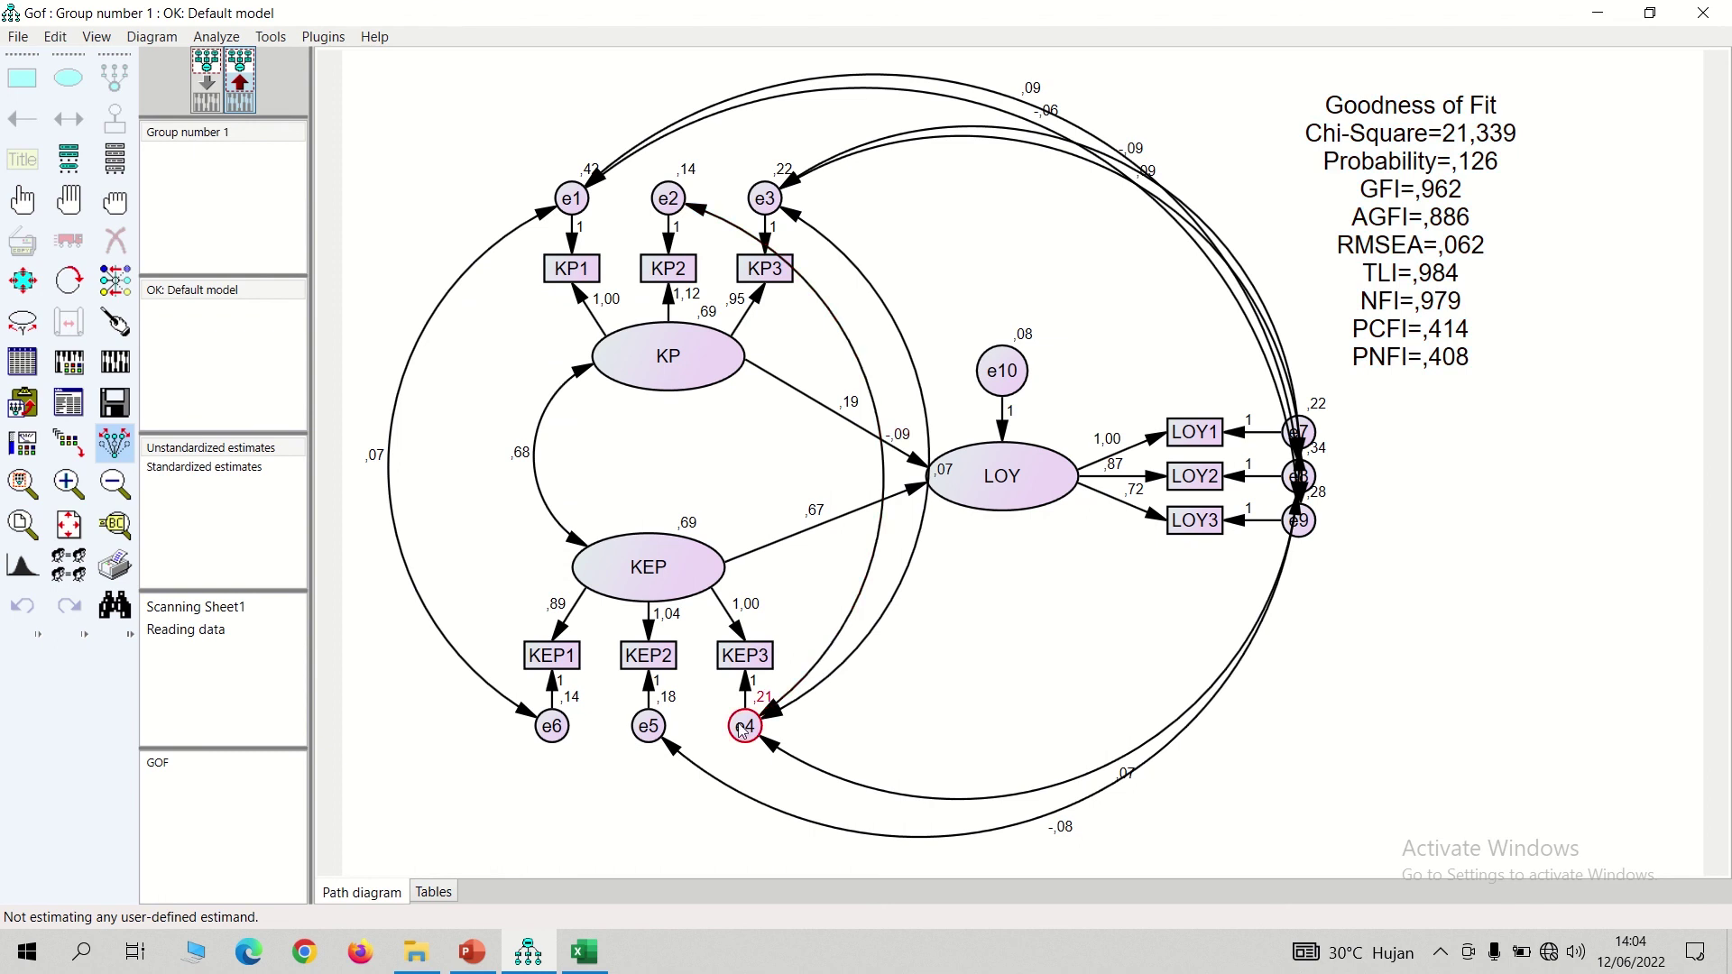
click(584, 952)
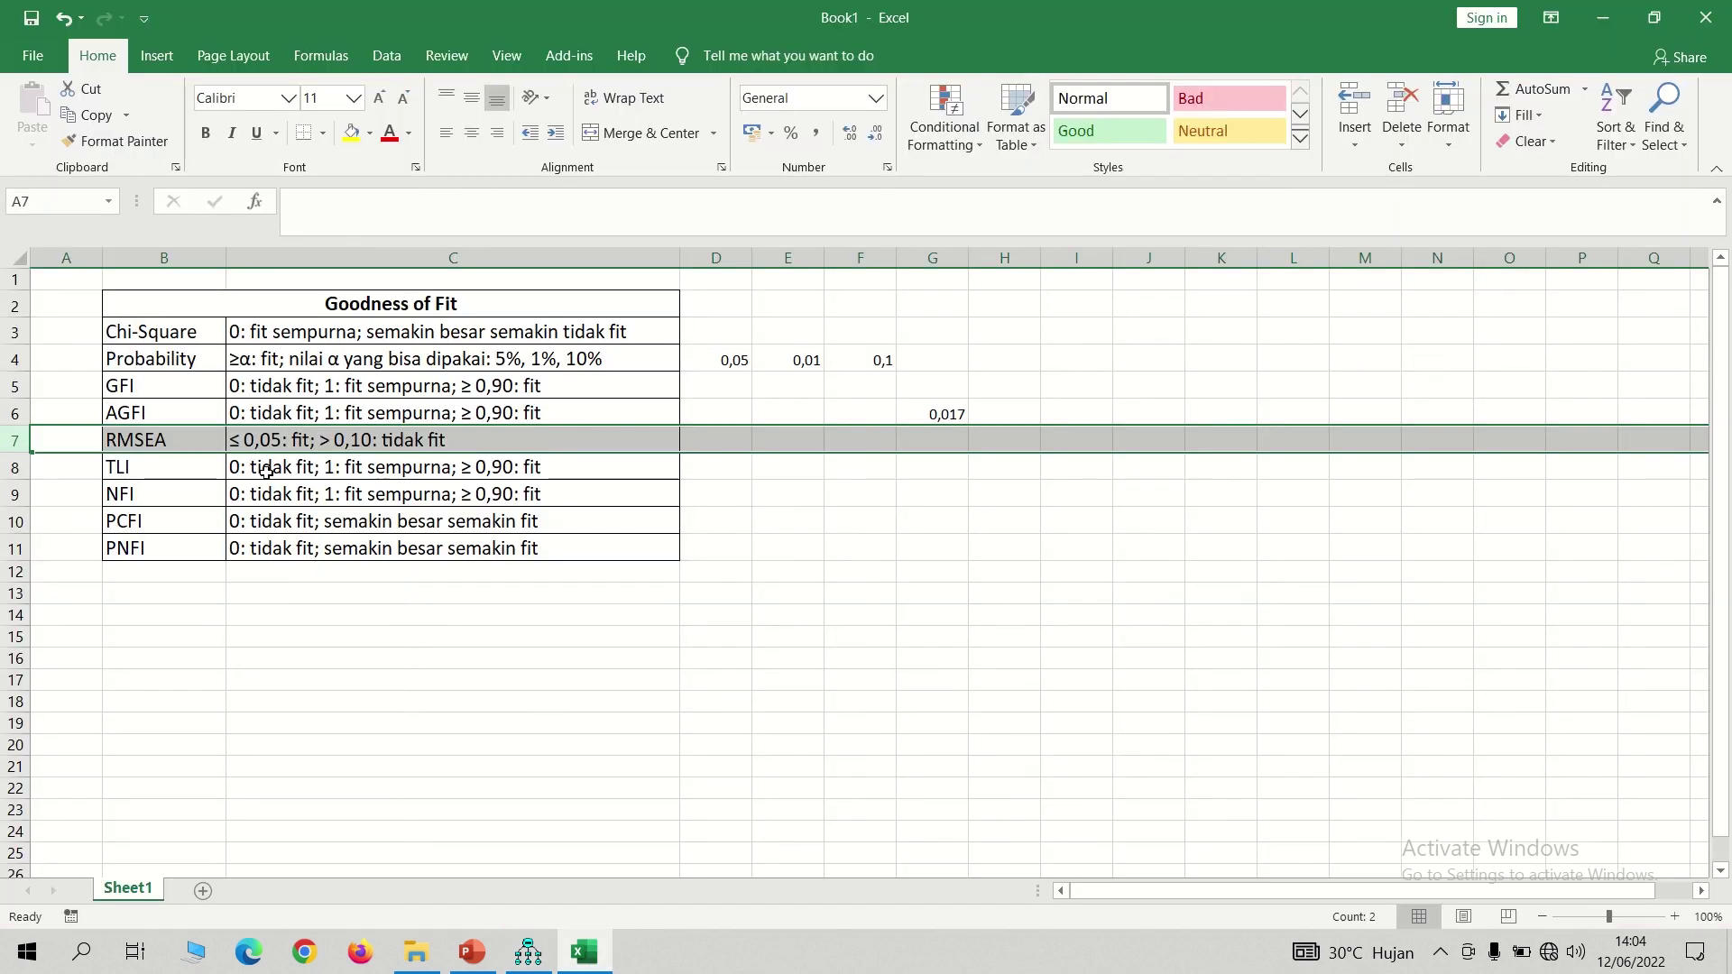
click(11, 468)
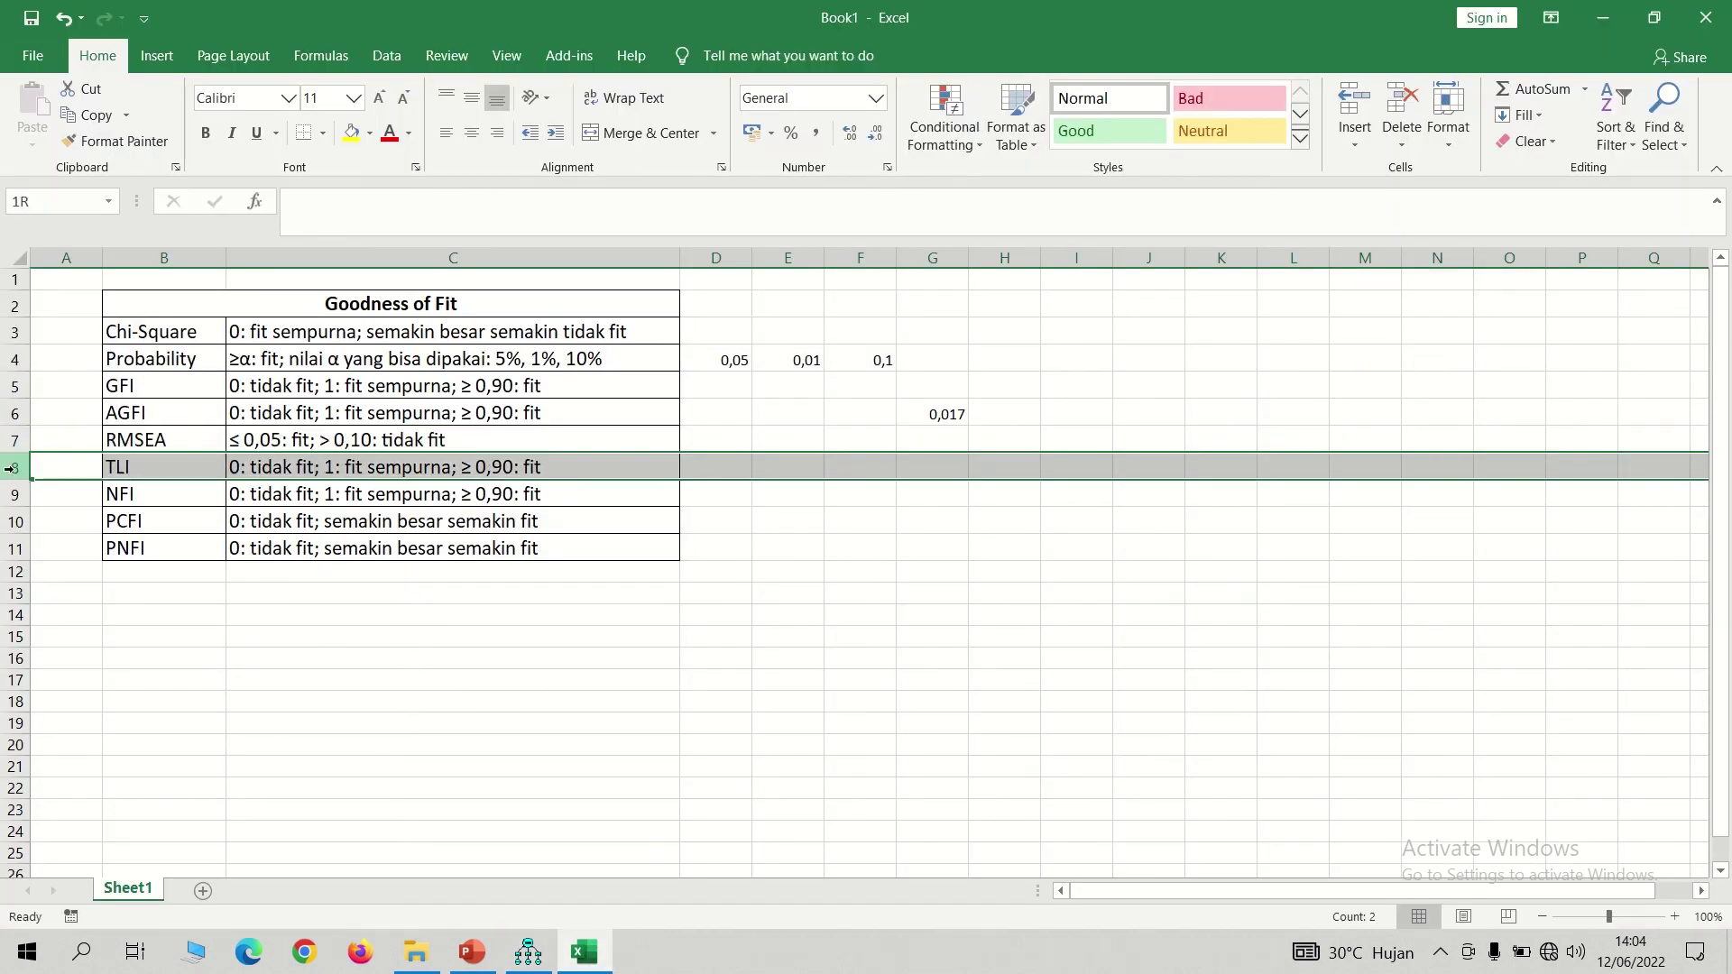
click(7, 520)
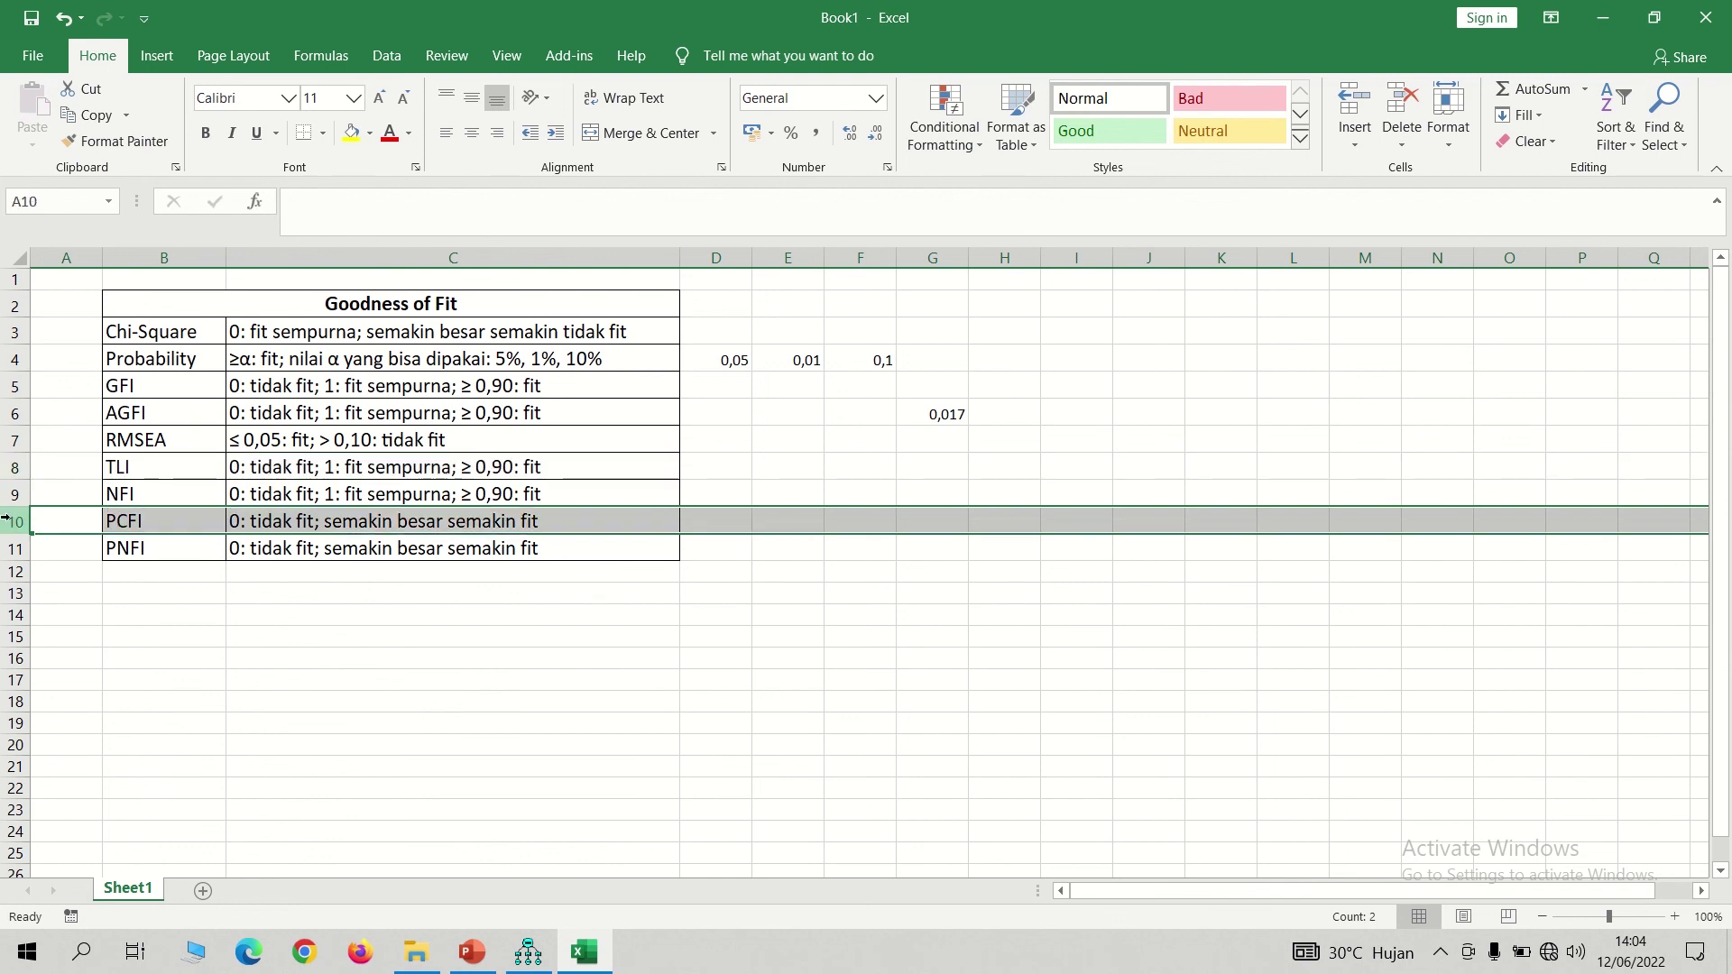
Switch back to Amos and open the text output to examine the modification indices for remaining covariance suggestions
click(528, 952)
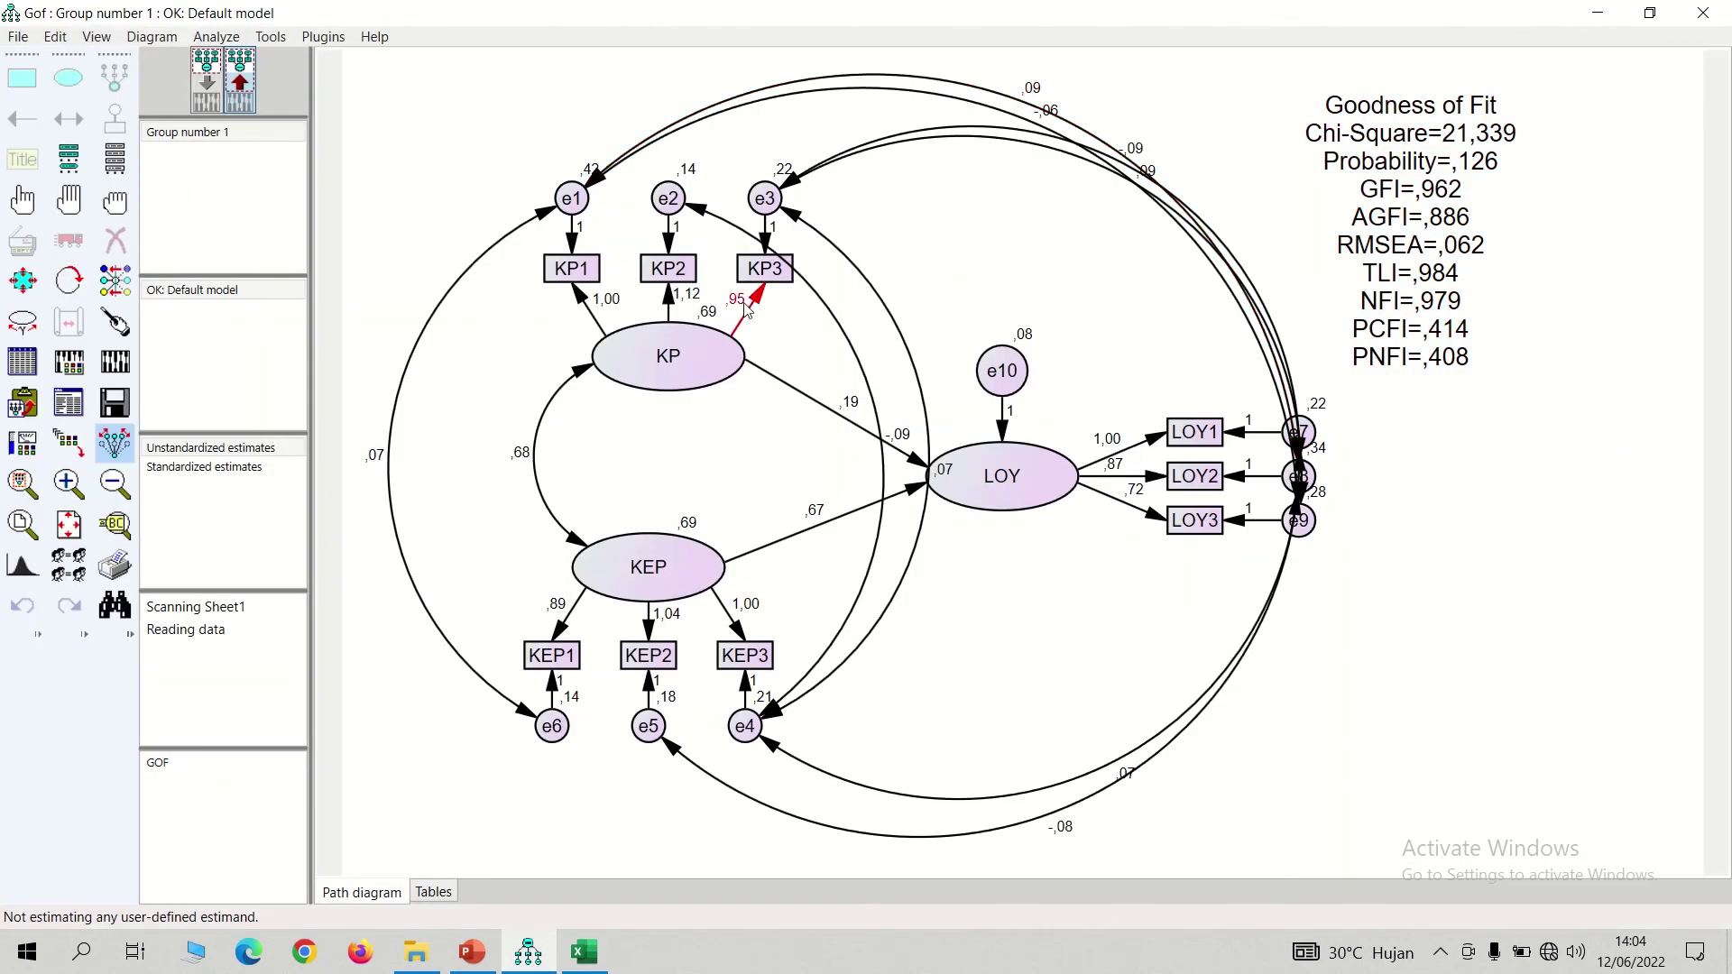
click(97, 40)
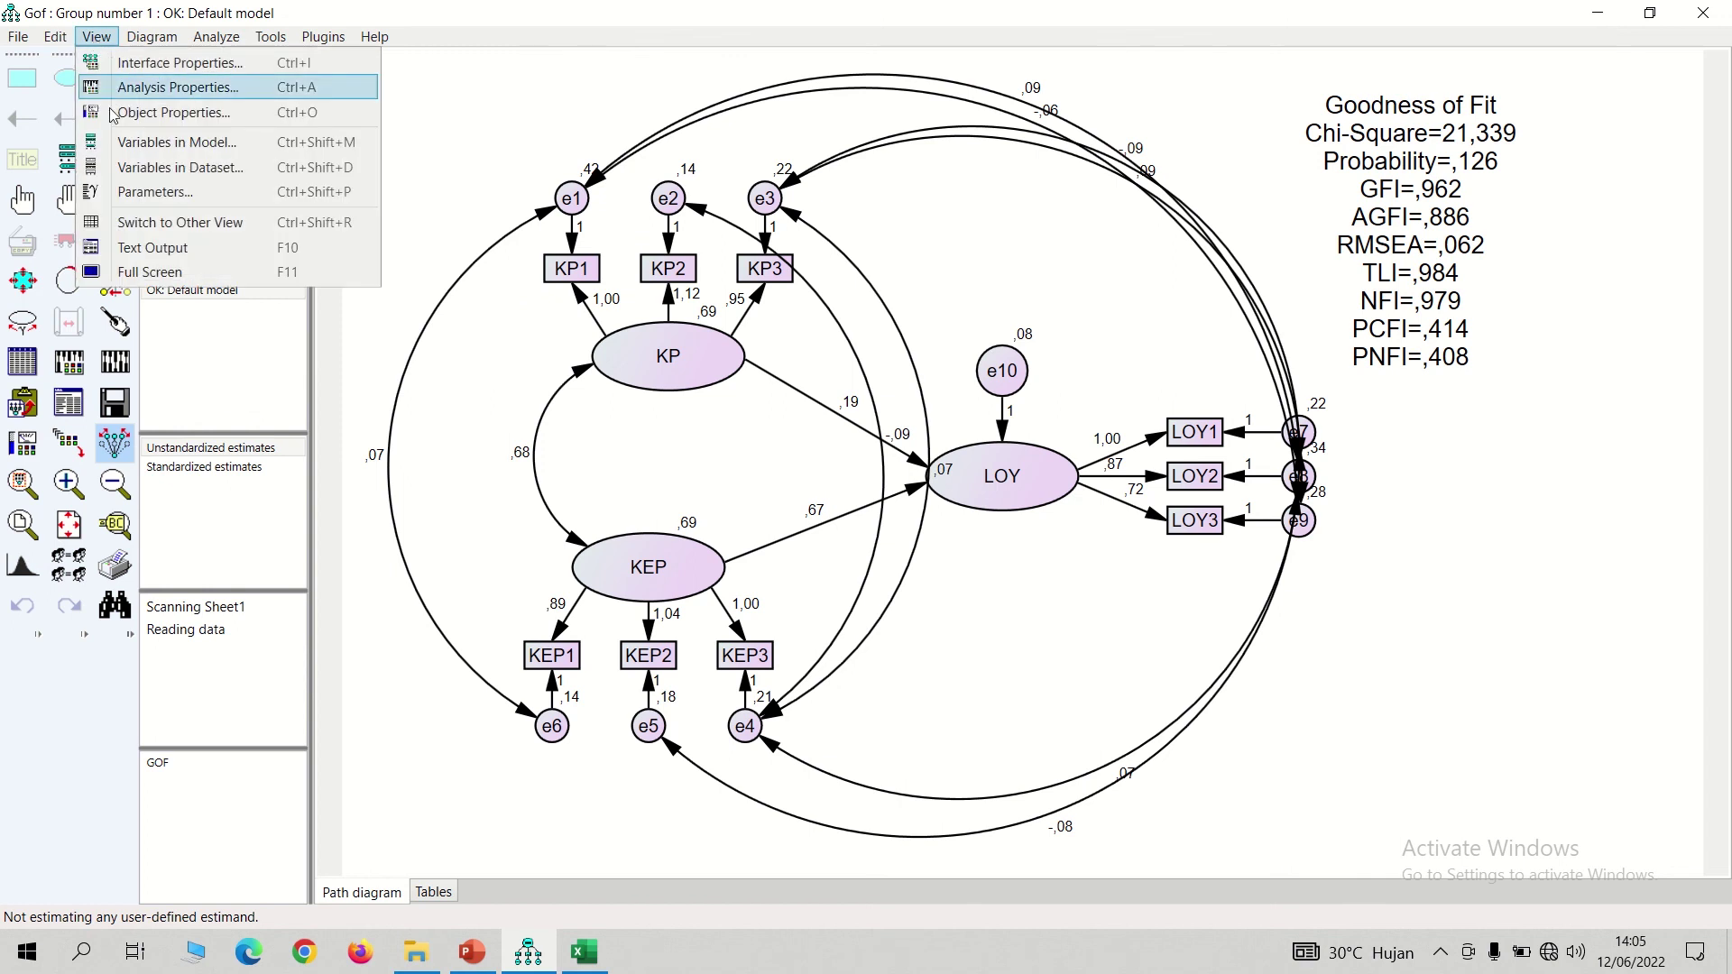
click(134, 249)
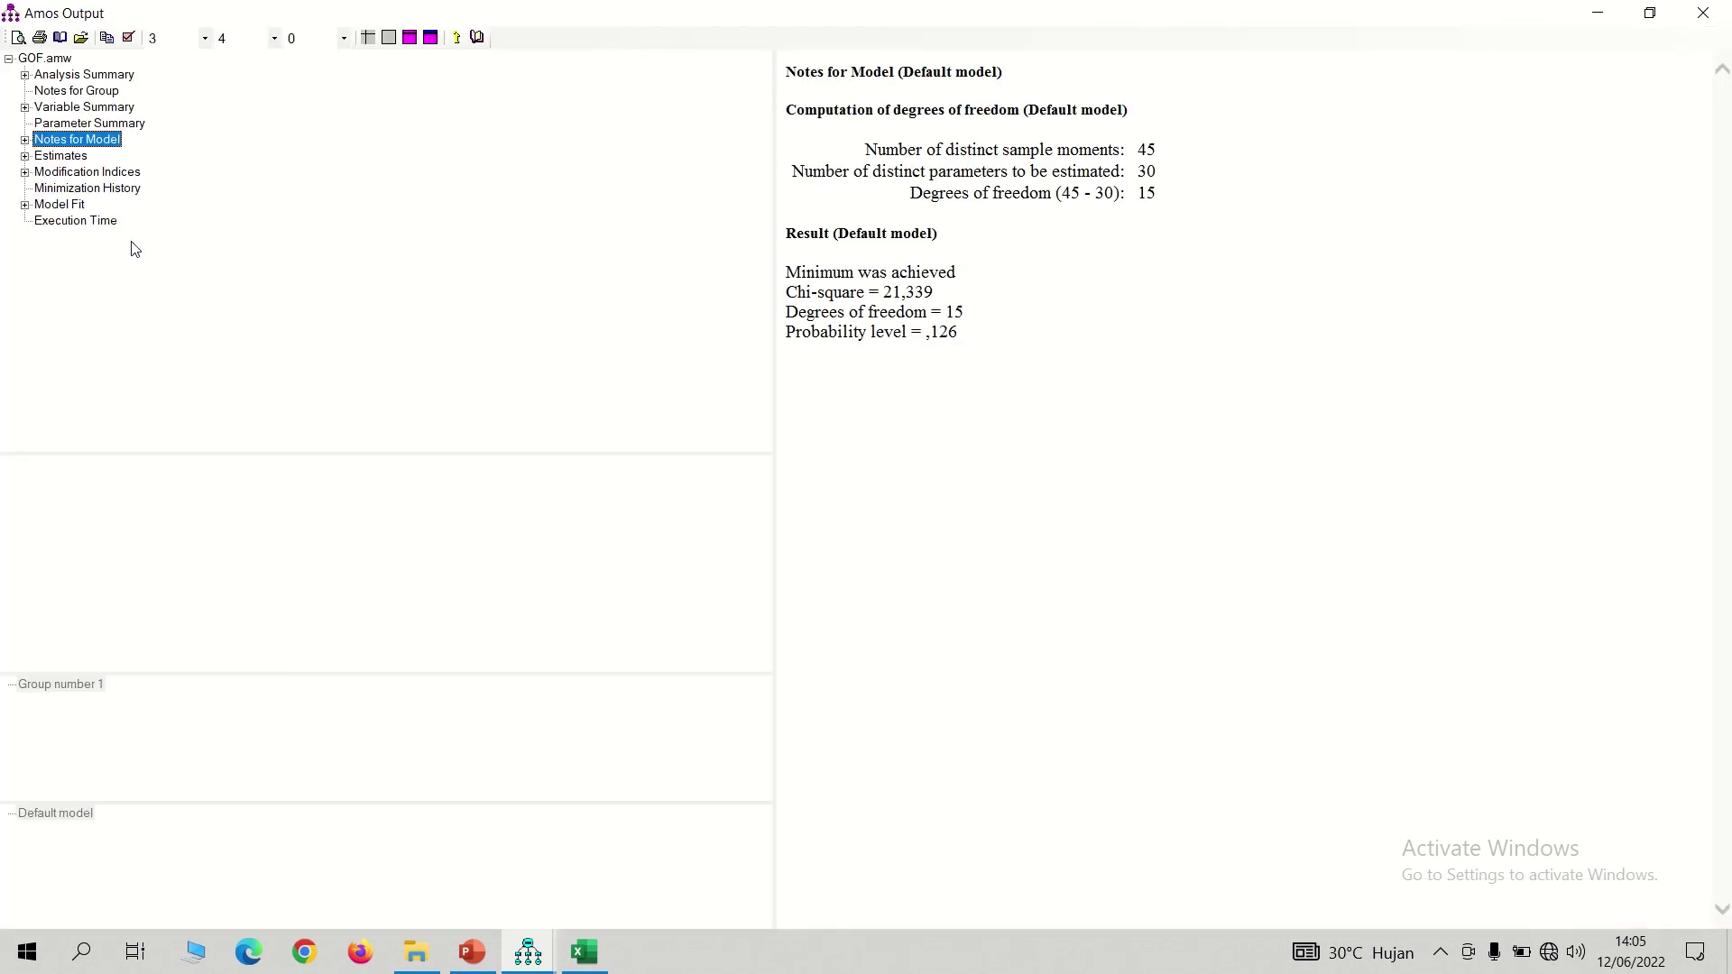
click(78, 174)
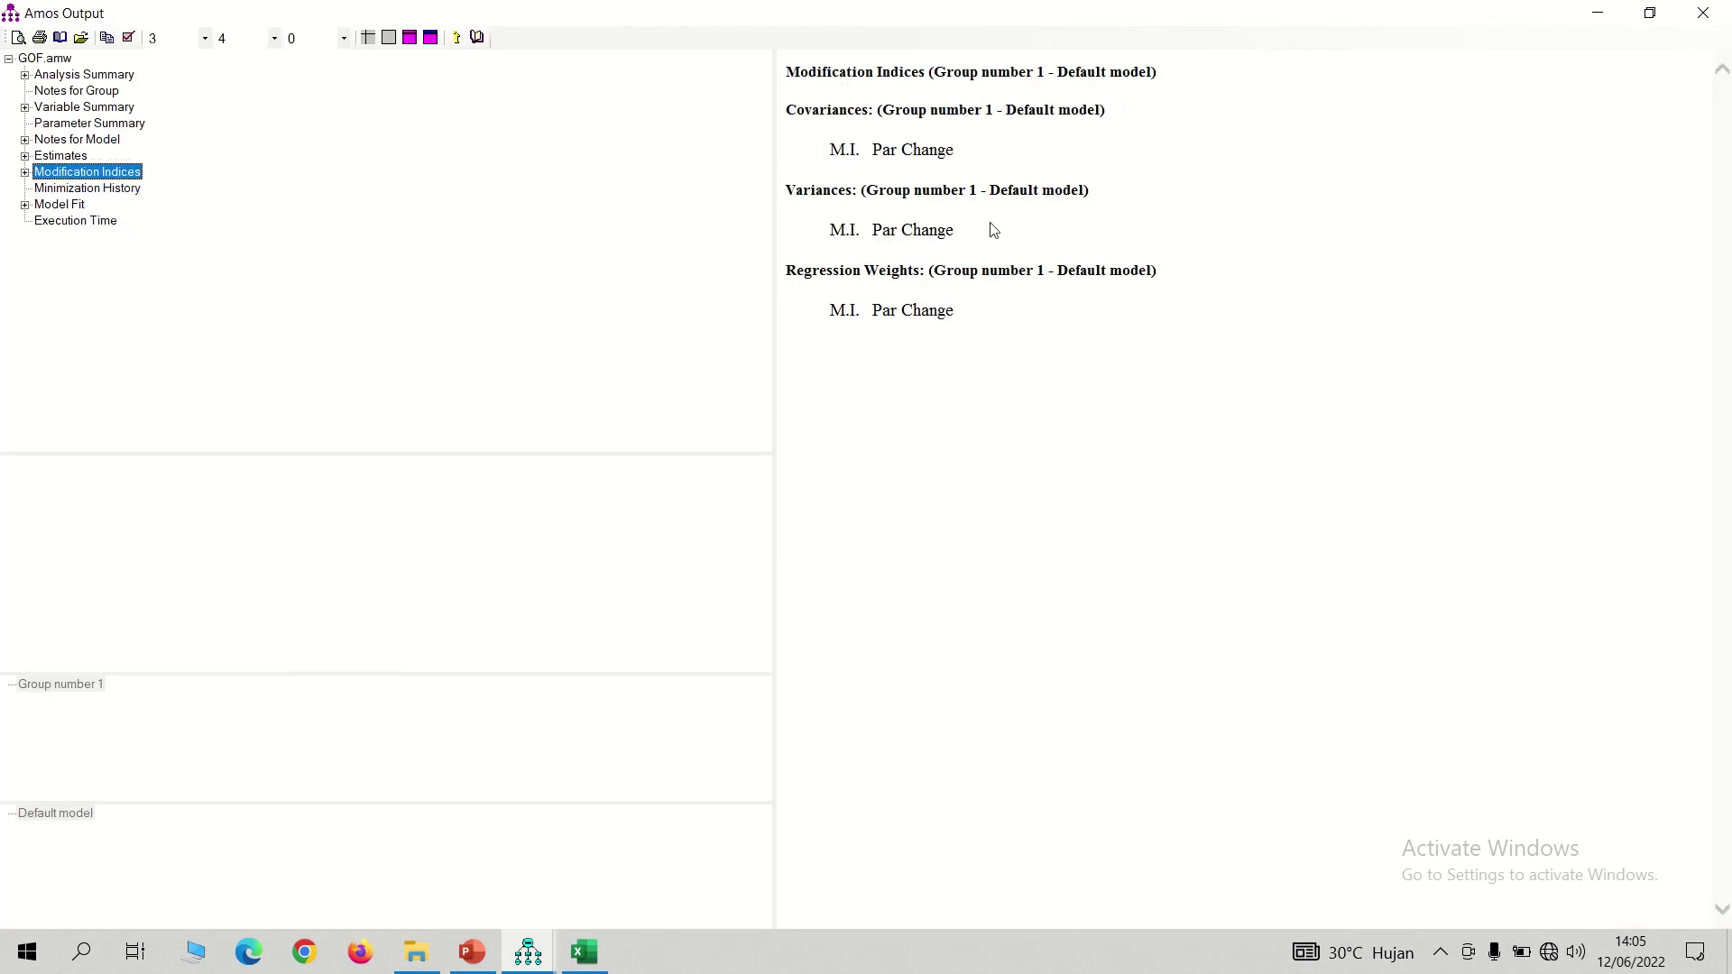
Return to the output path diagram and display the standardized estimates
mouse_move(528, 952)
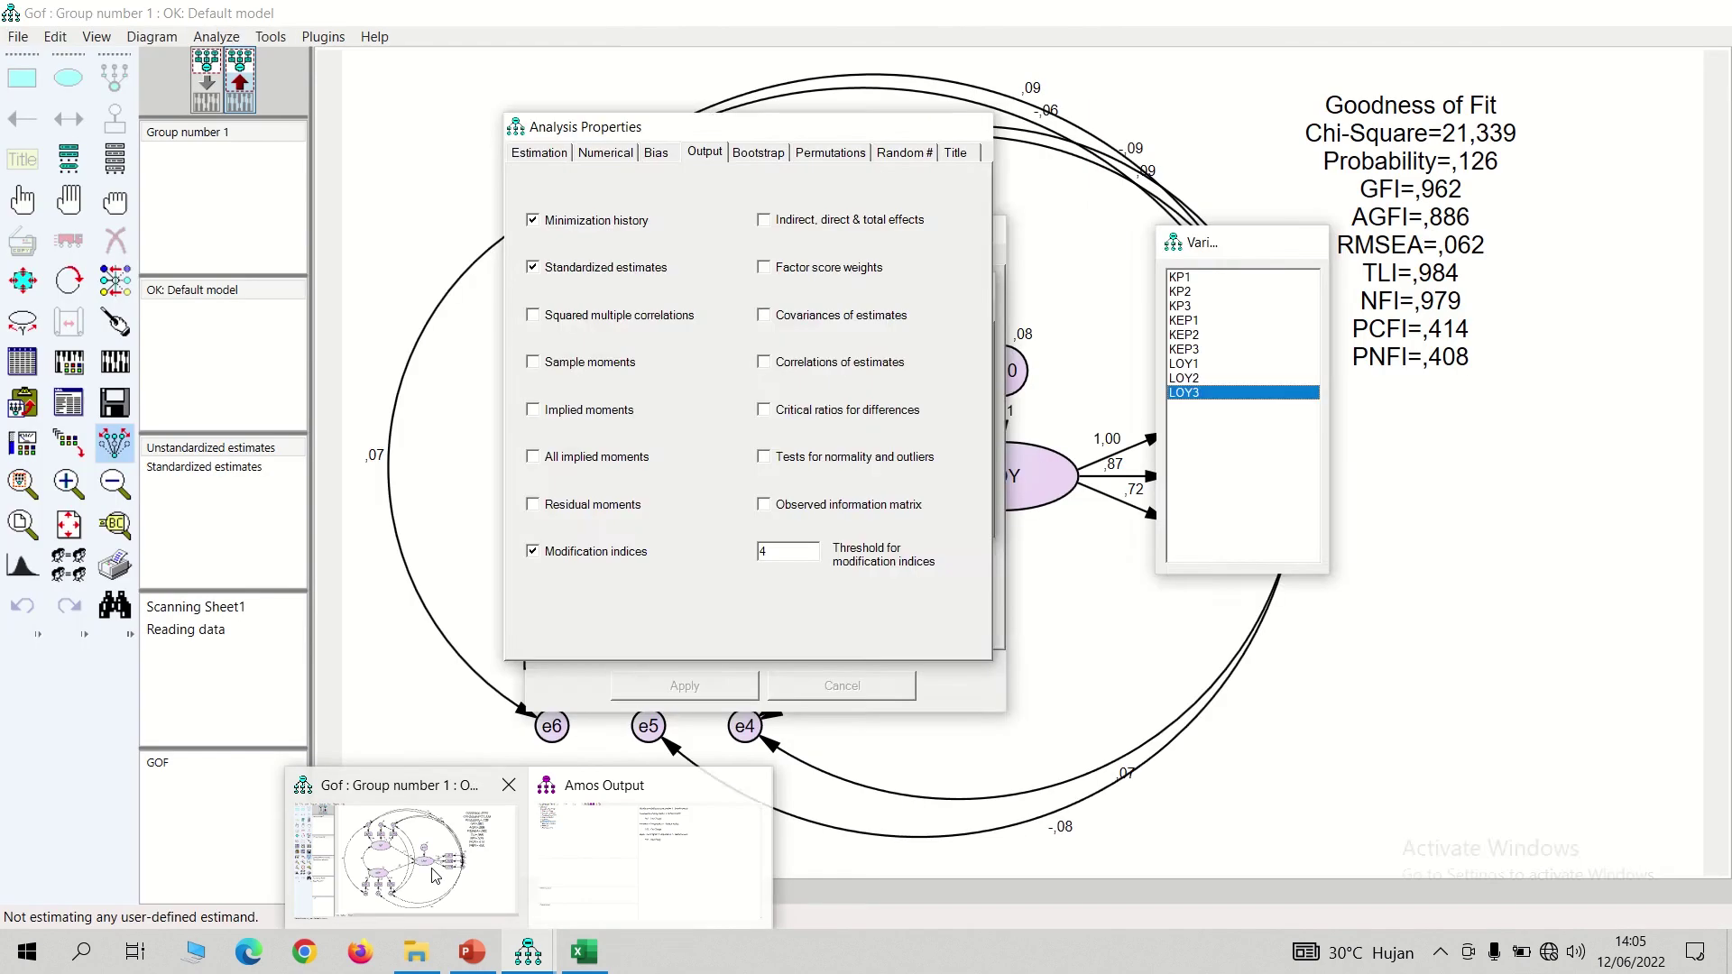
click(433, 862)
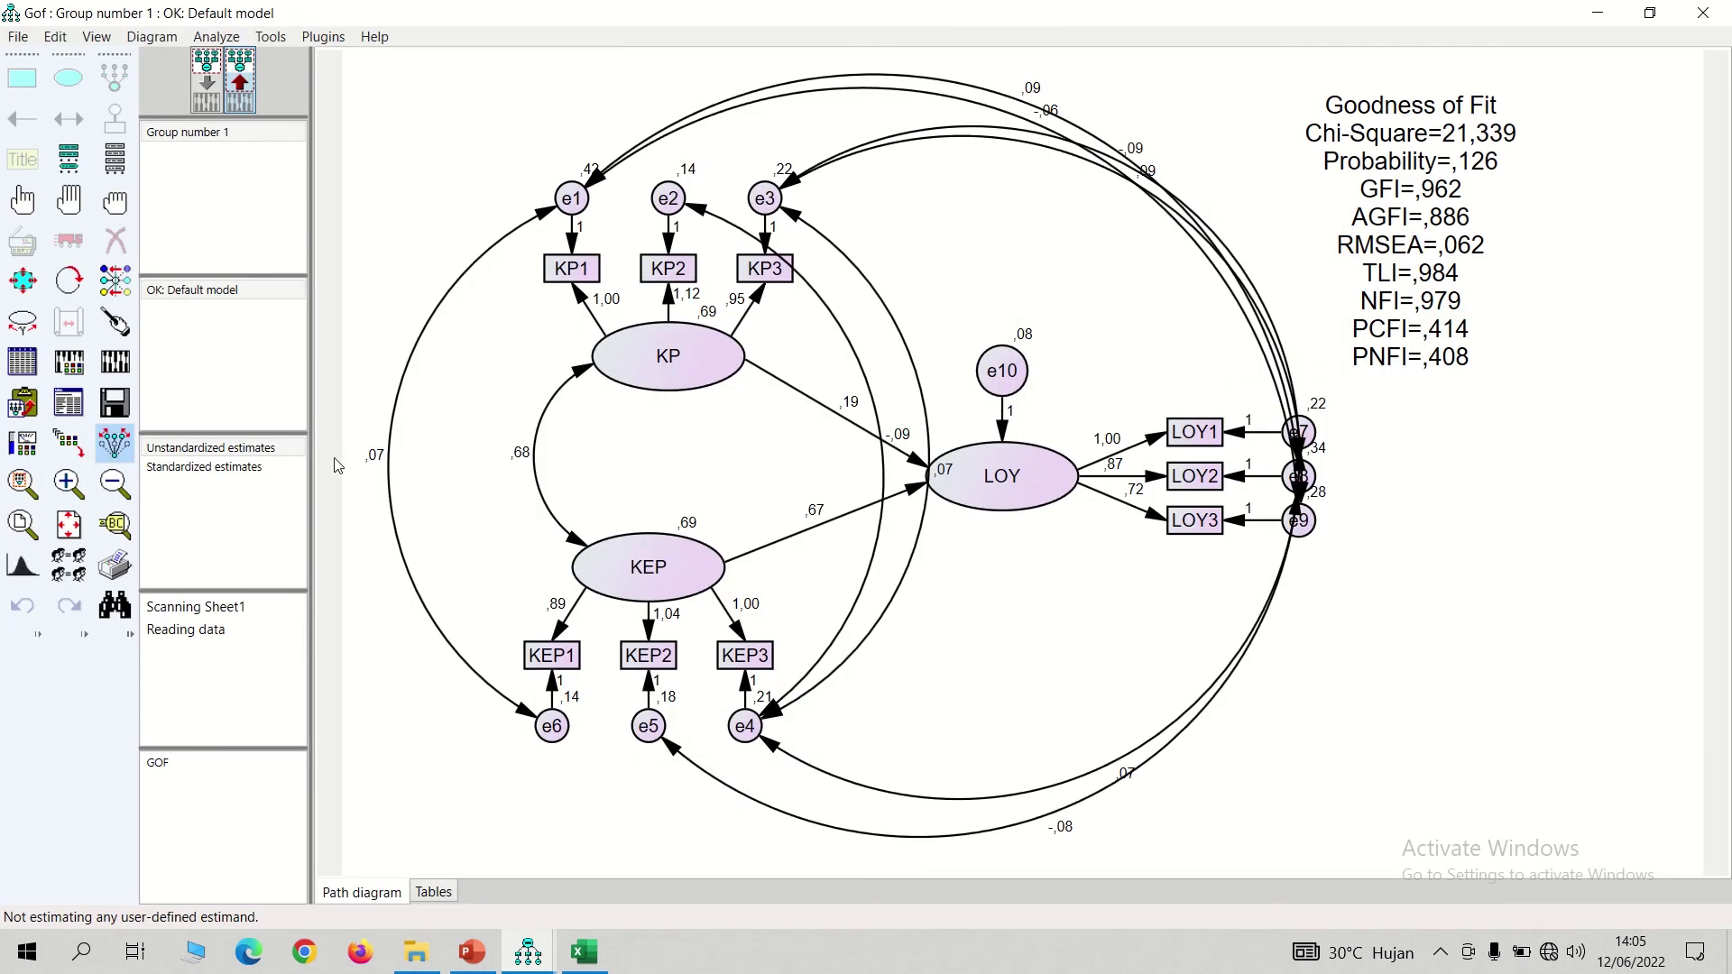
click(259, 471)
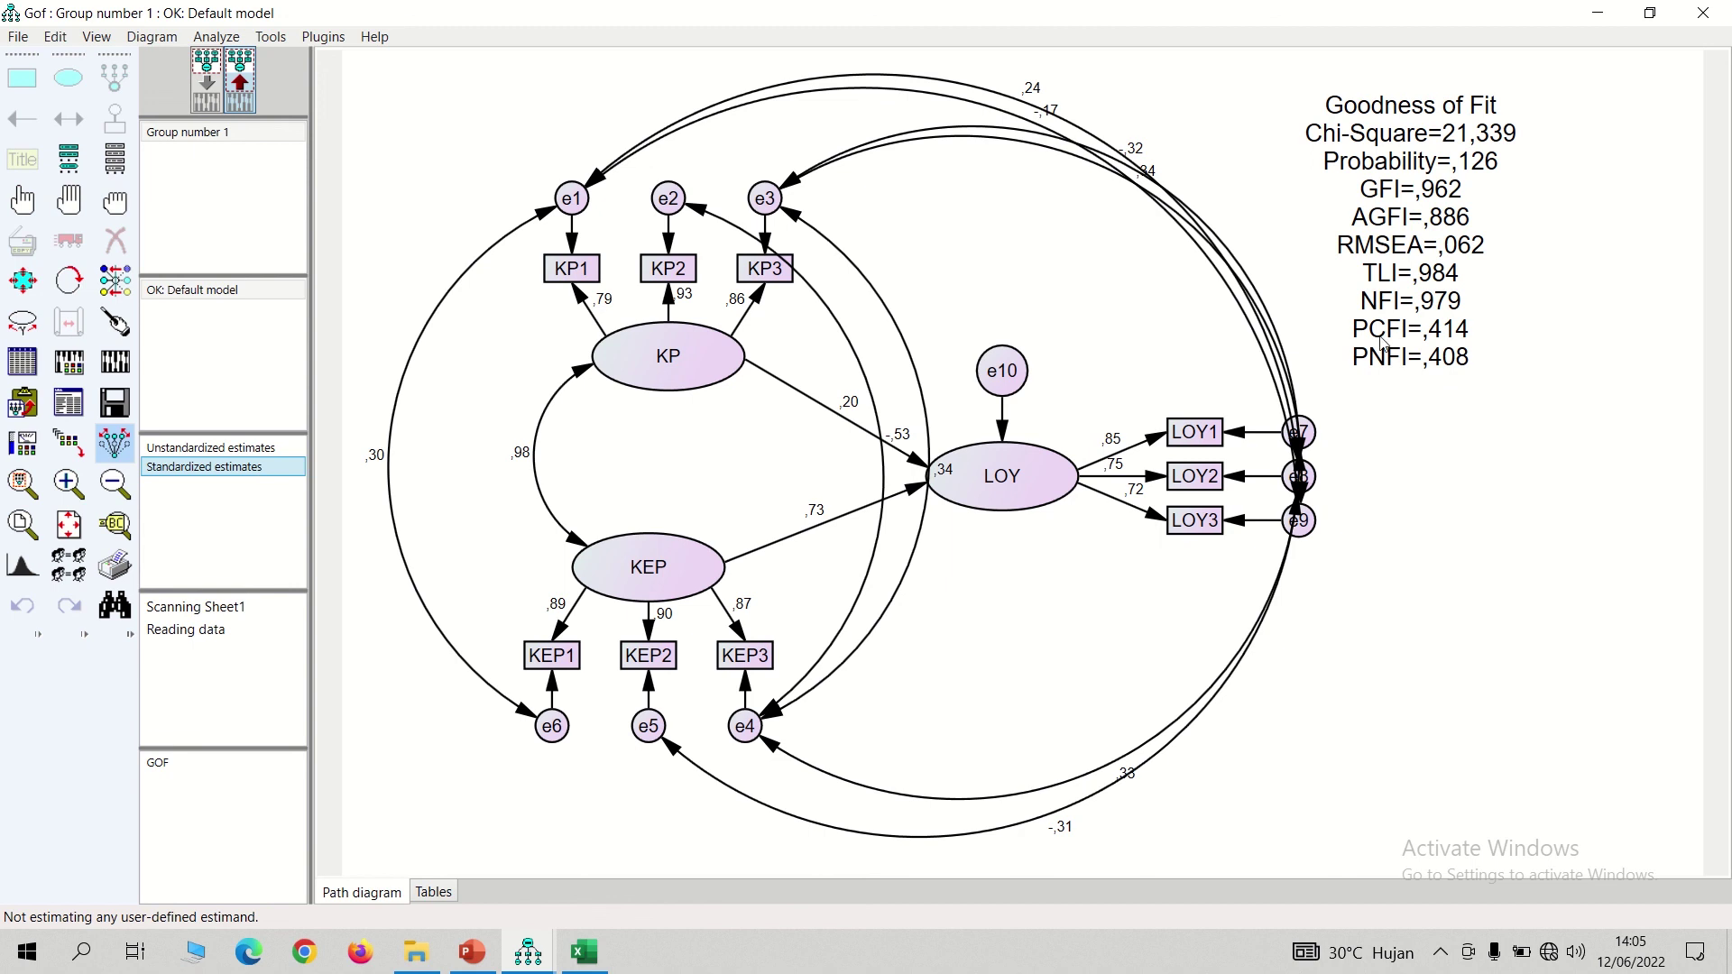